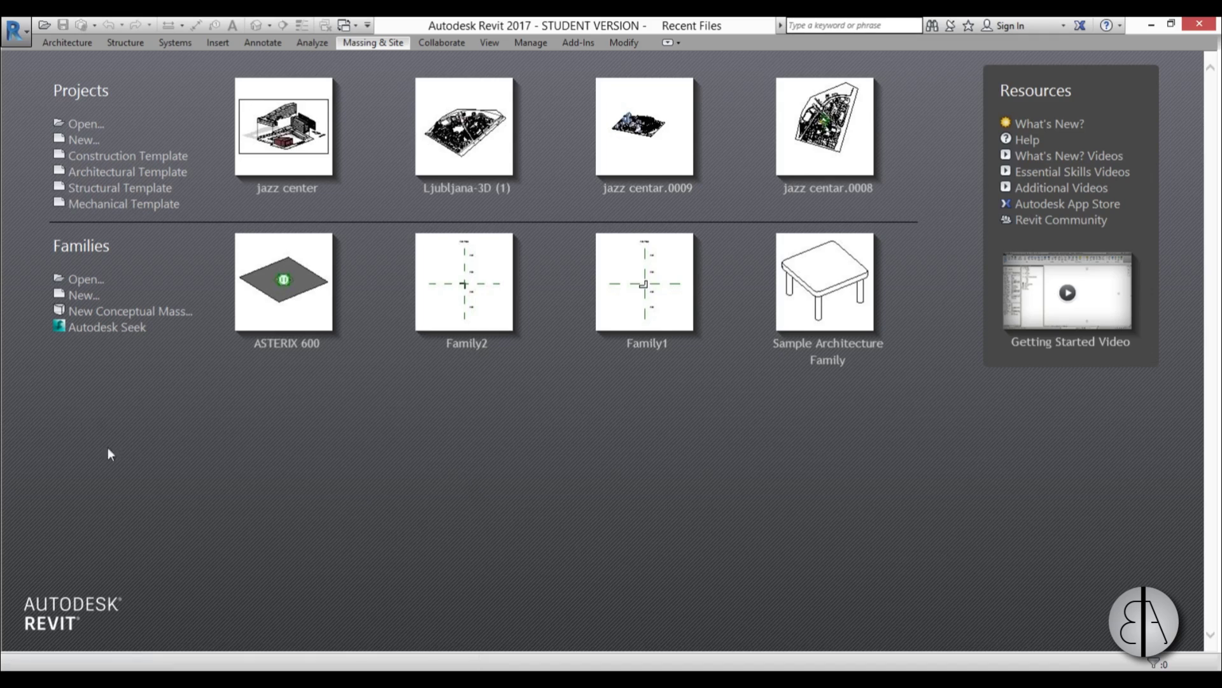
- Create a Metric Mass family, switch length units to meters via UN, and open the South elevation
{"action": "left_click", "coordinate": [91, 318]}
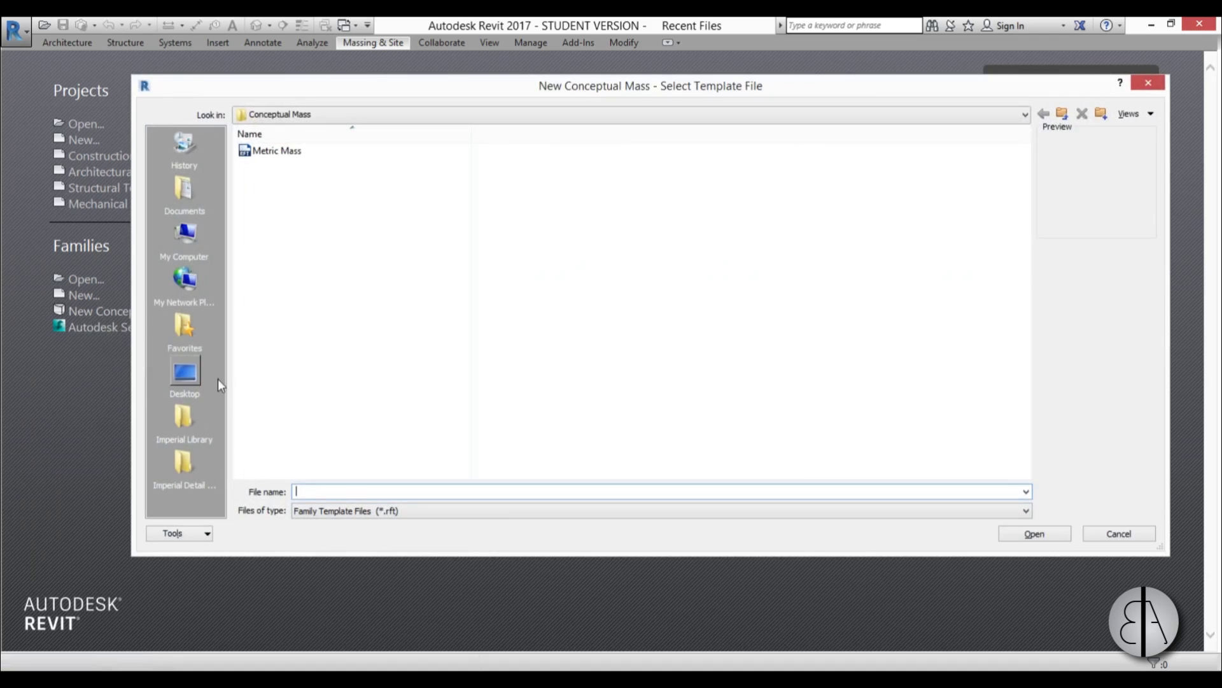
{"action": "double_click", "coordinate": [274, 156]}
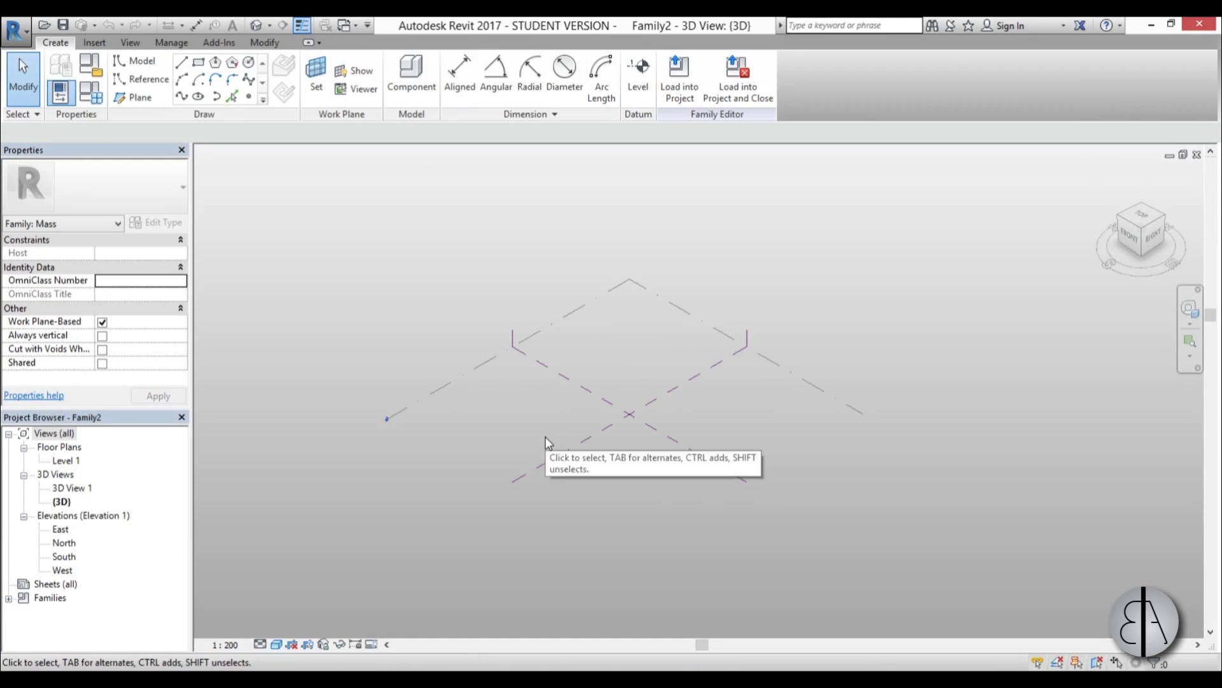
{"action": "key", "text": "u"}
{"action": "key", "text": "n"}
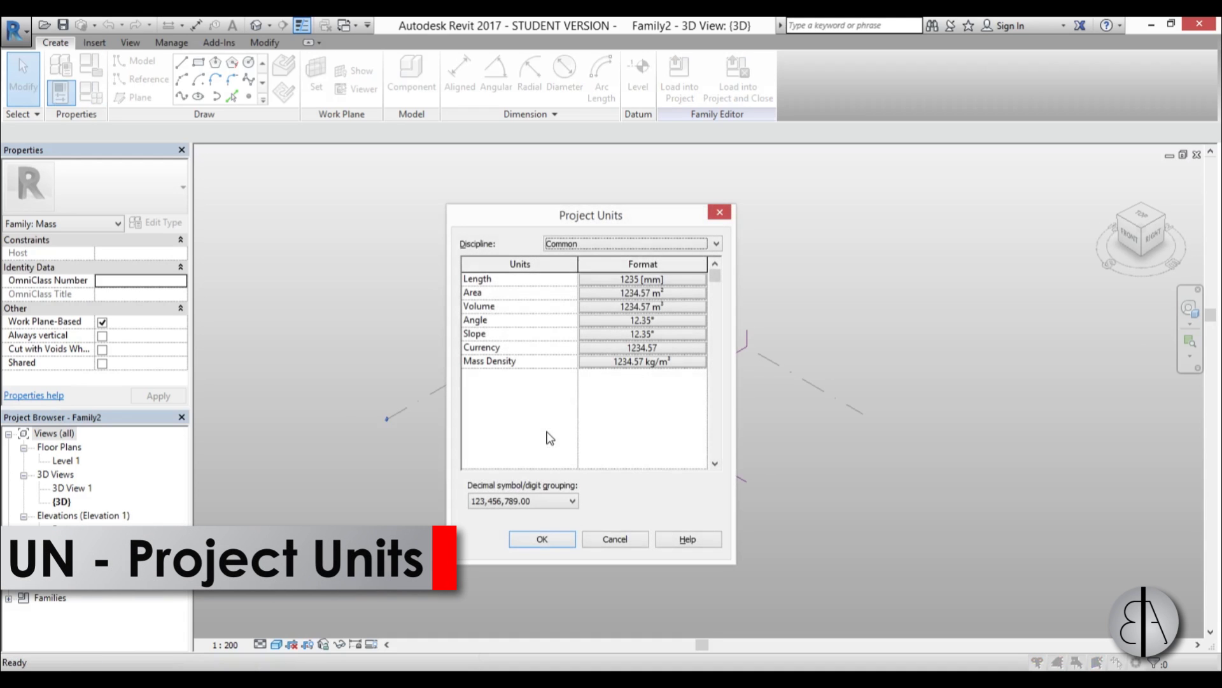
{"action": "left_click", "coordinate": [663, 286]}
{"action": "left_click", "coordinate": [523, 311]}
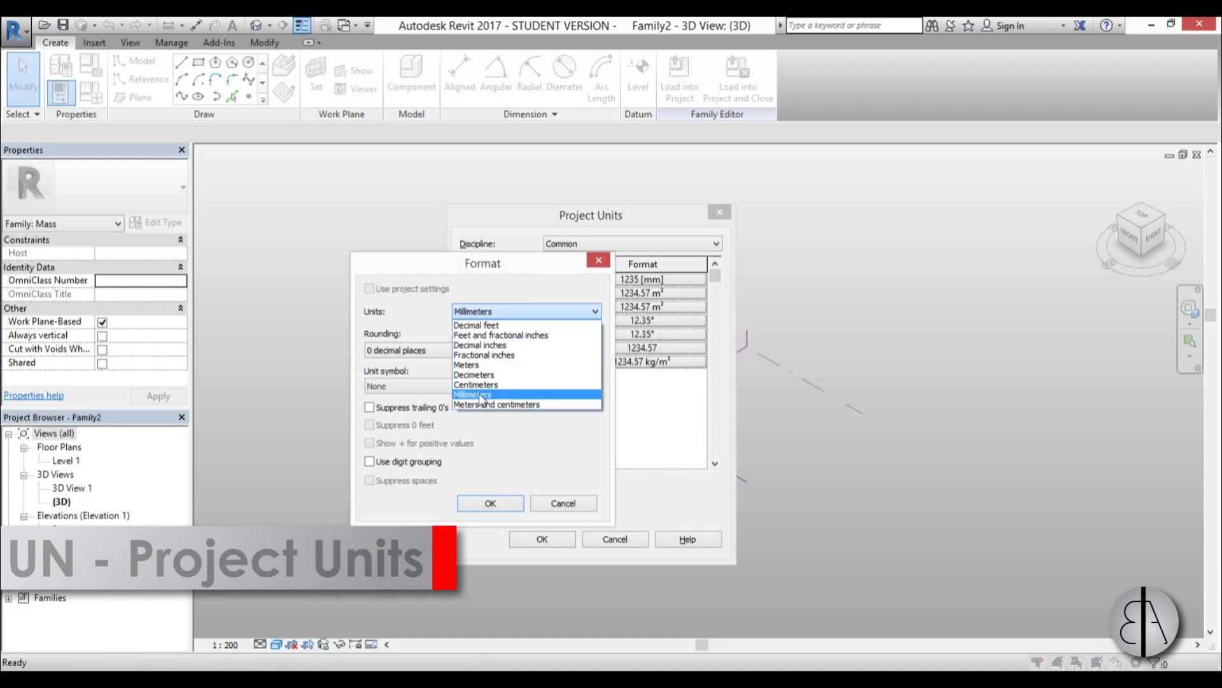
{"action": "left_click", "coordinate": [486, 366]}
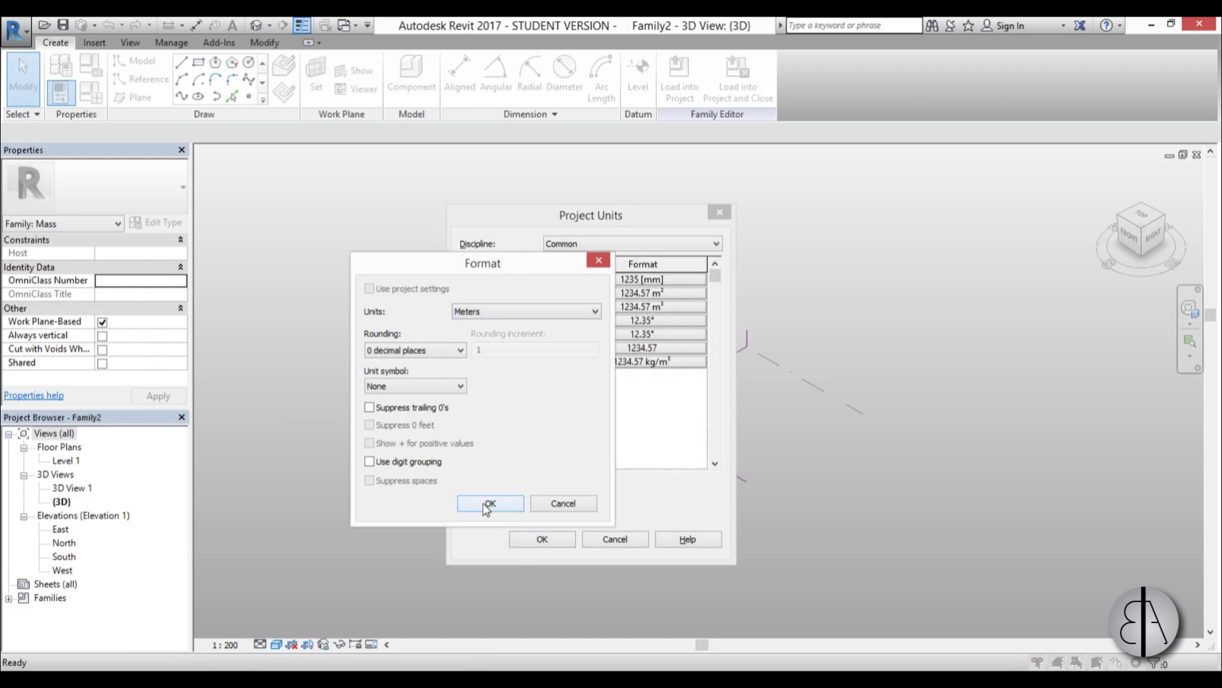
{"action": "left_click", "coordinate": [489, 503]}
{"action": "left_click", "coordinate": [542, 538]}
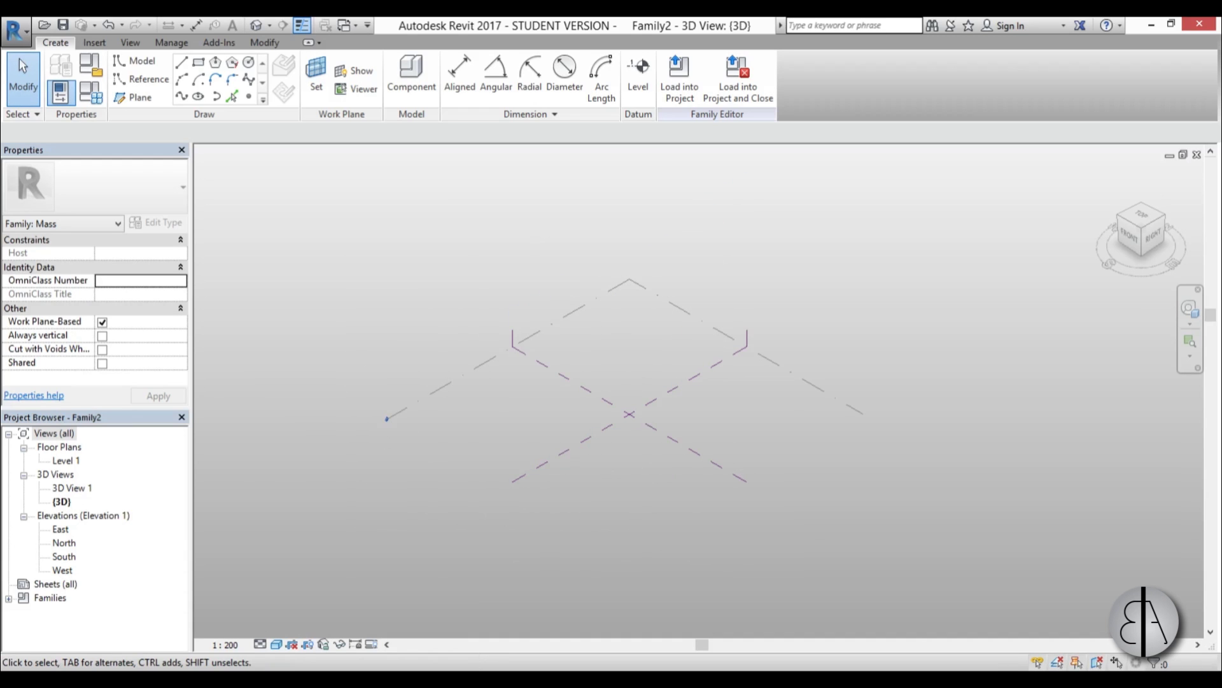
{"action": "double_click", "coordinate": [64, 556]}
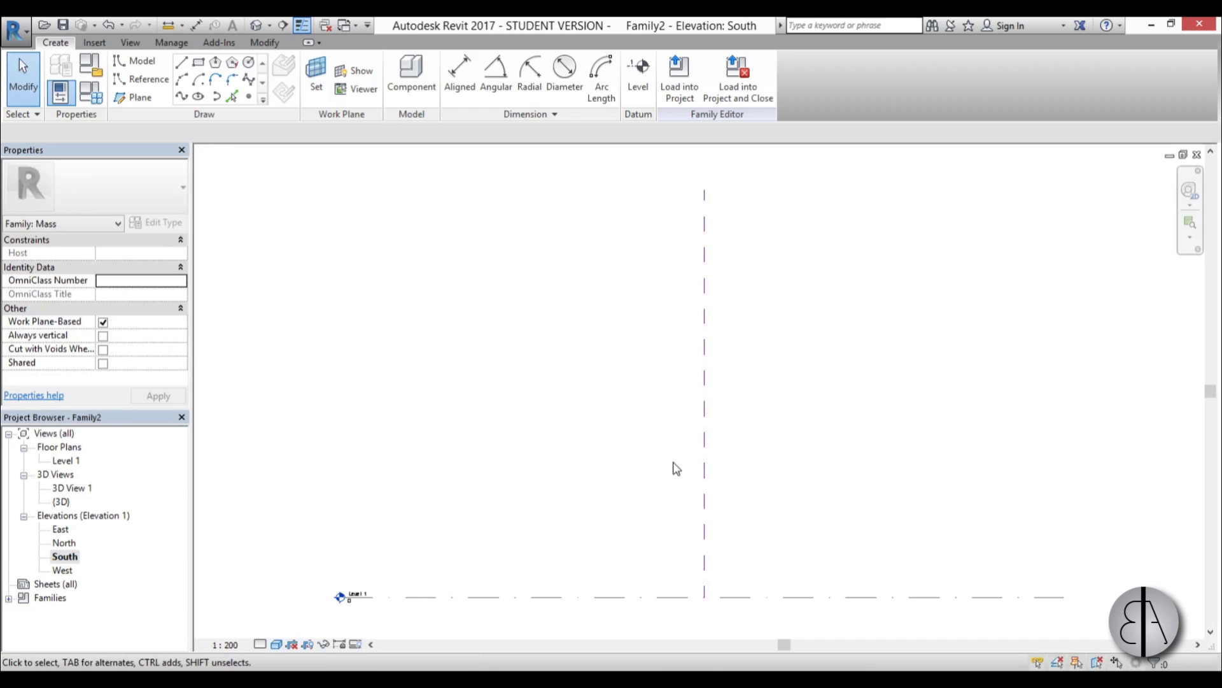
- Draw a reference plane from the center plane and Level 1 intersection, rising right at 60°
{"action": "middle_click_drag", "start_coordinate": [676, 469], "coordinate": [540, 474]}
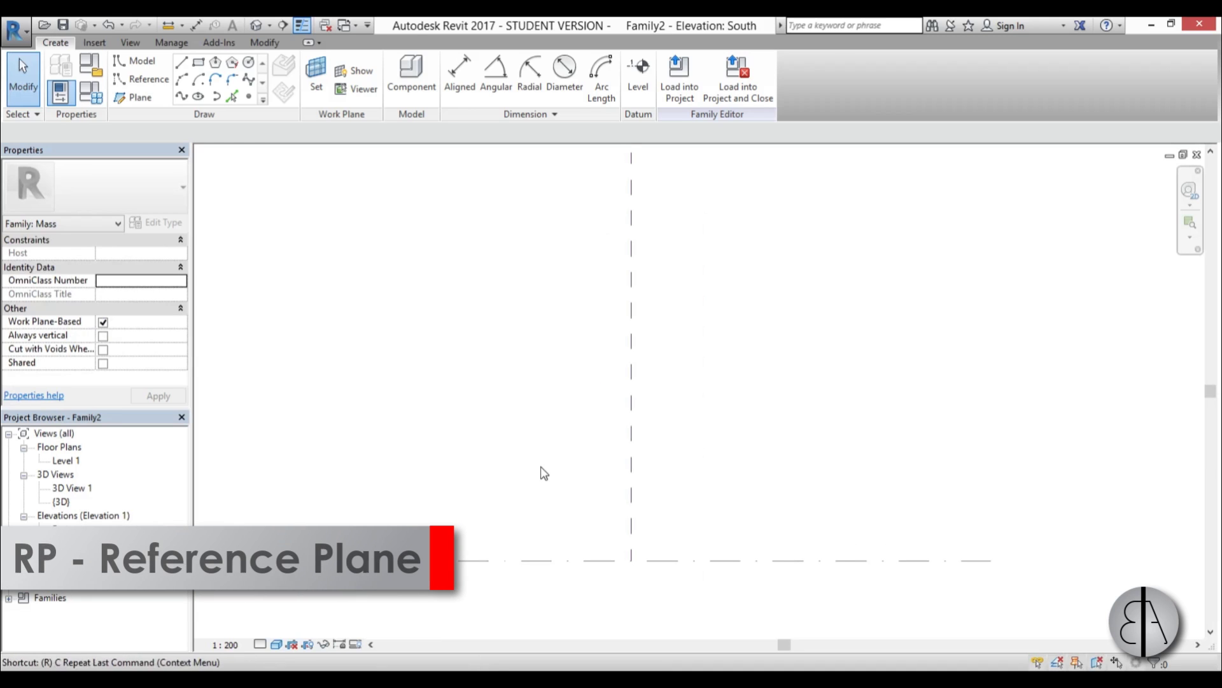
{"action": "key", "text": "r"}
{"action": "key", "text": "p"}
{"action": "scroll", "coordinate": [641, 606], "scroll_direction": "up", "scroll_amount": 2}
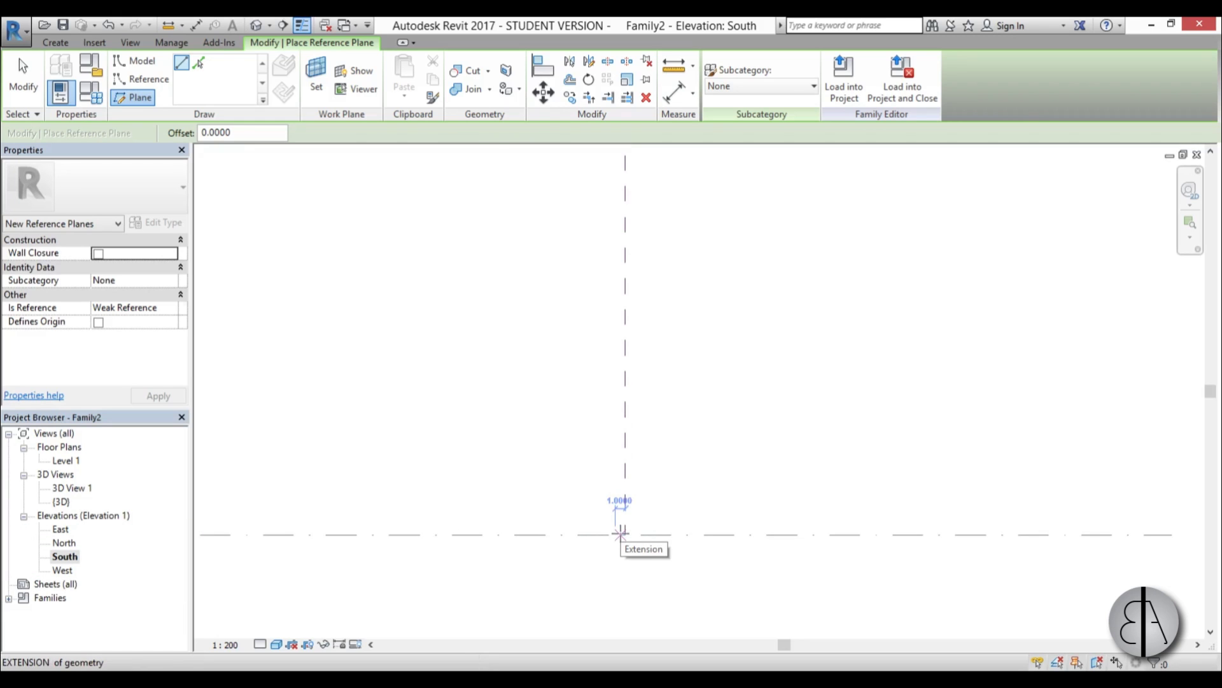
{"action": "left_click", "coordinate": [621, 534]}
{"action": "scroll", "coordinate": [515, 317], "scroll_direction": "down", "scroll_amount": 2}
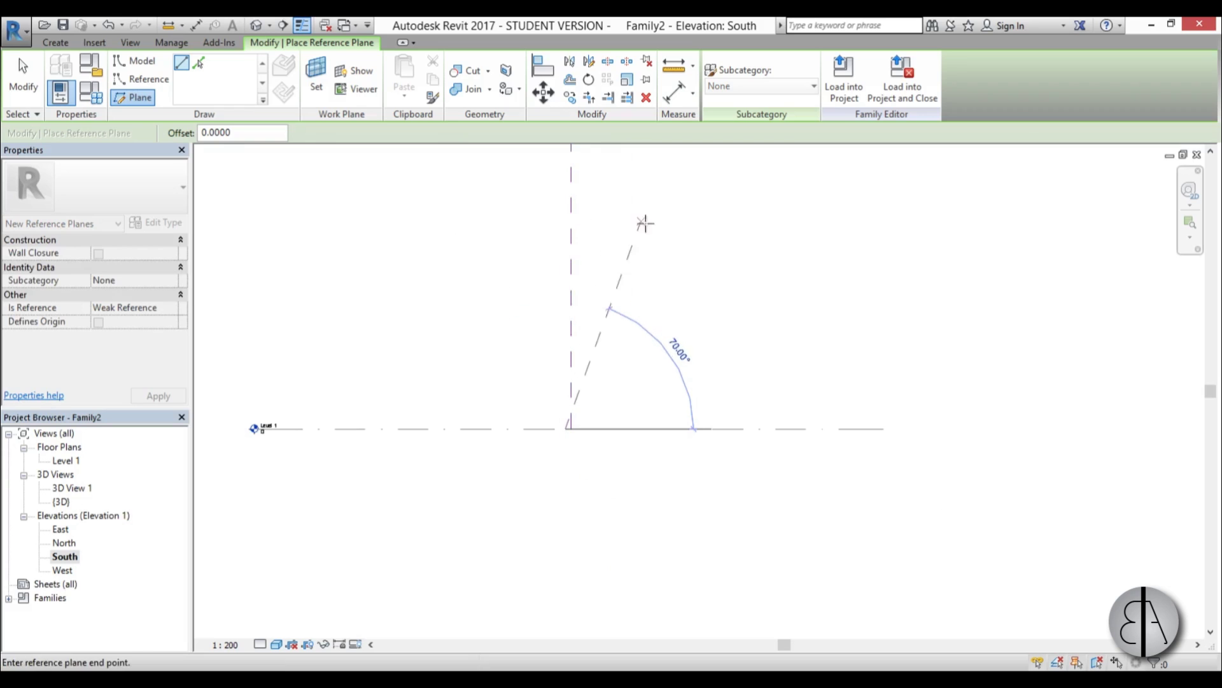
{"action": "scroll", "coordinate": [649, 229], "scroll_direction": "up", "scroll_amount": 1}
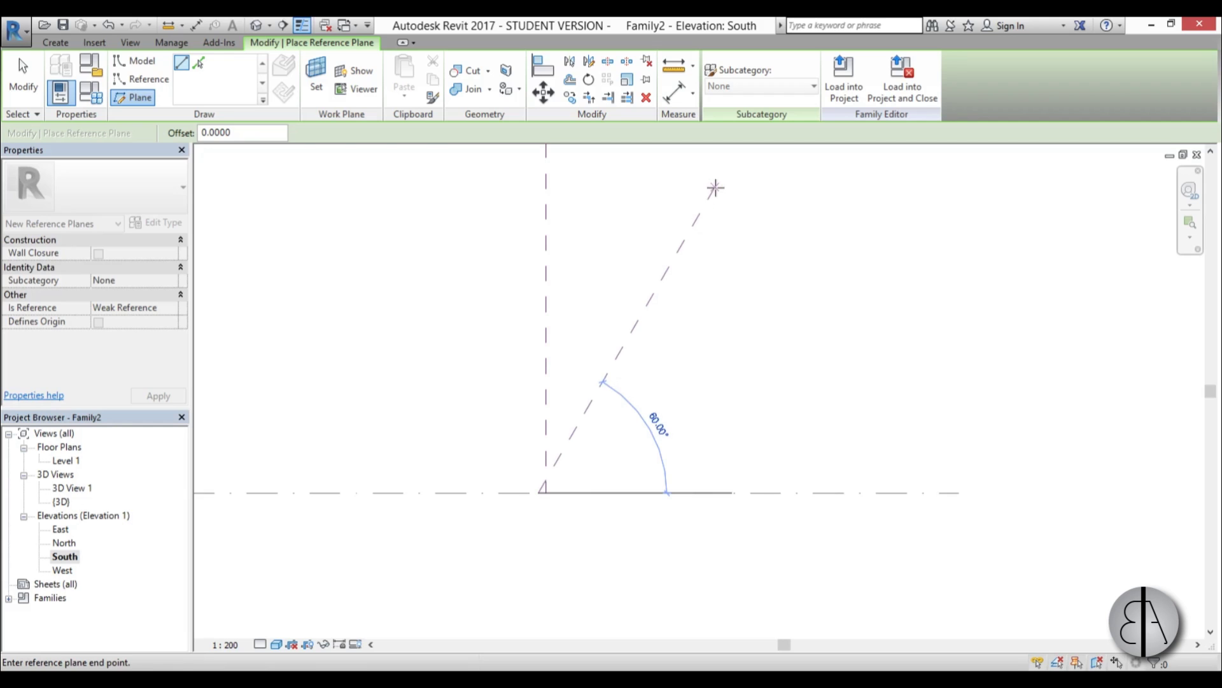
{"action": "left_click", "coordinate": [716, 187]}
{"action": "middle_click_drag", "start_coordinate": [564, 452], "coordinate": [606, 380]}
{"action": "key", "text": "Escape"}
{"action": "key", "text": "Escape"}
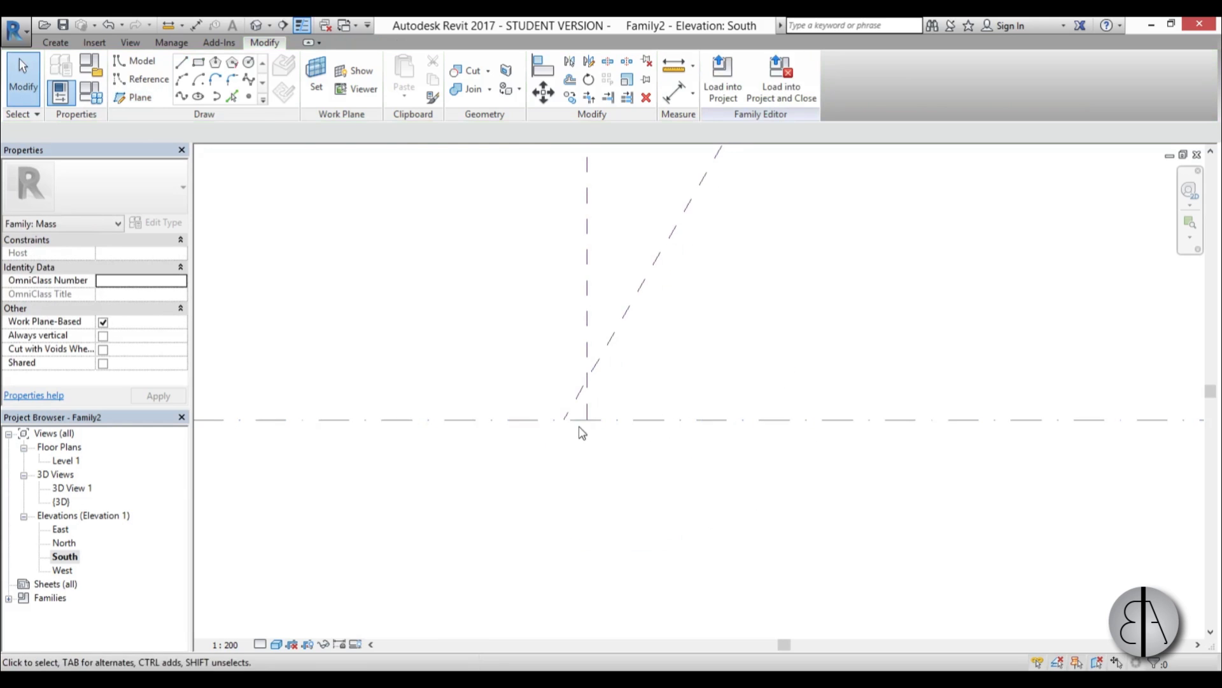
- Draw a second reference plane from the same intersection, rising left at about 120°
{"action": "middle_click_drag", "start_coordinate": [576, 467], "coordinate": [581, 503]}
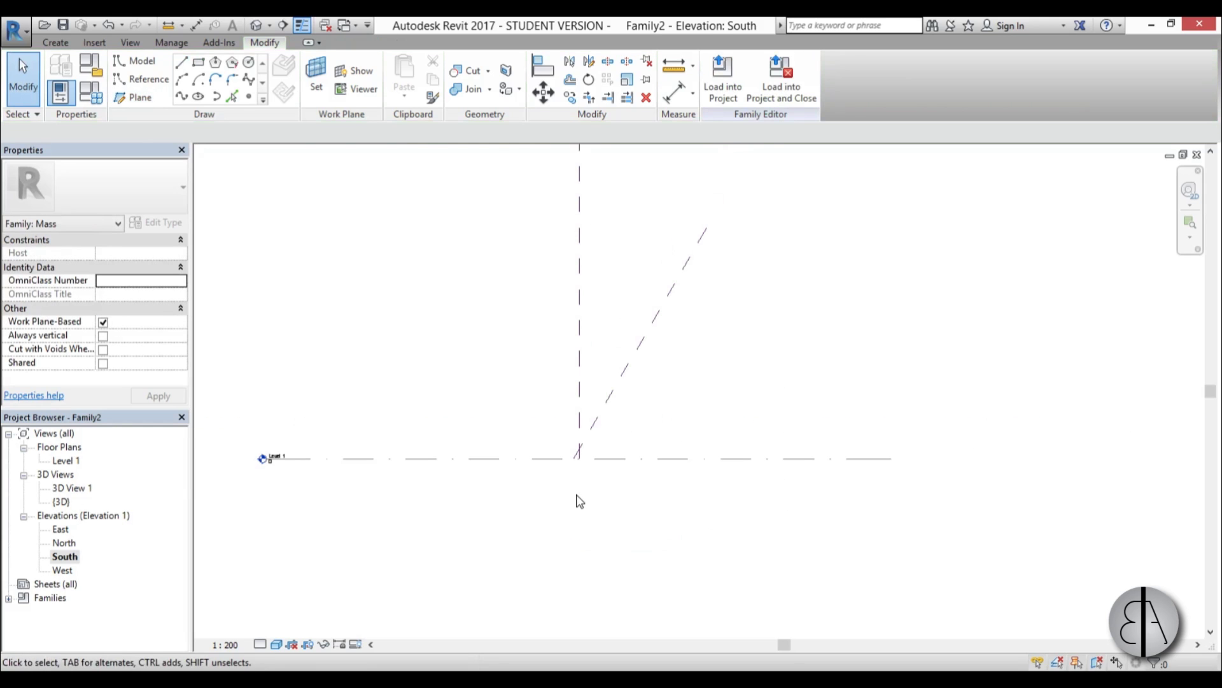
{"action": "key", "text": "r"}
{"action": "key", "text": "p"}
{"action": "left_click", "coordinate": [576, 458]}
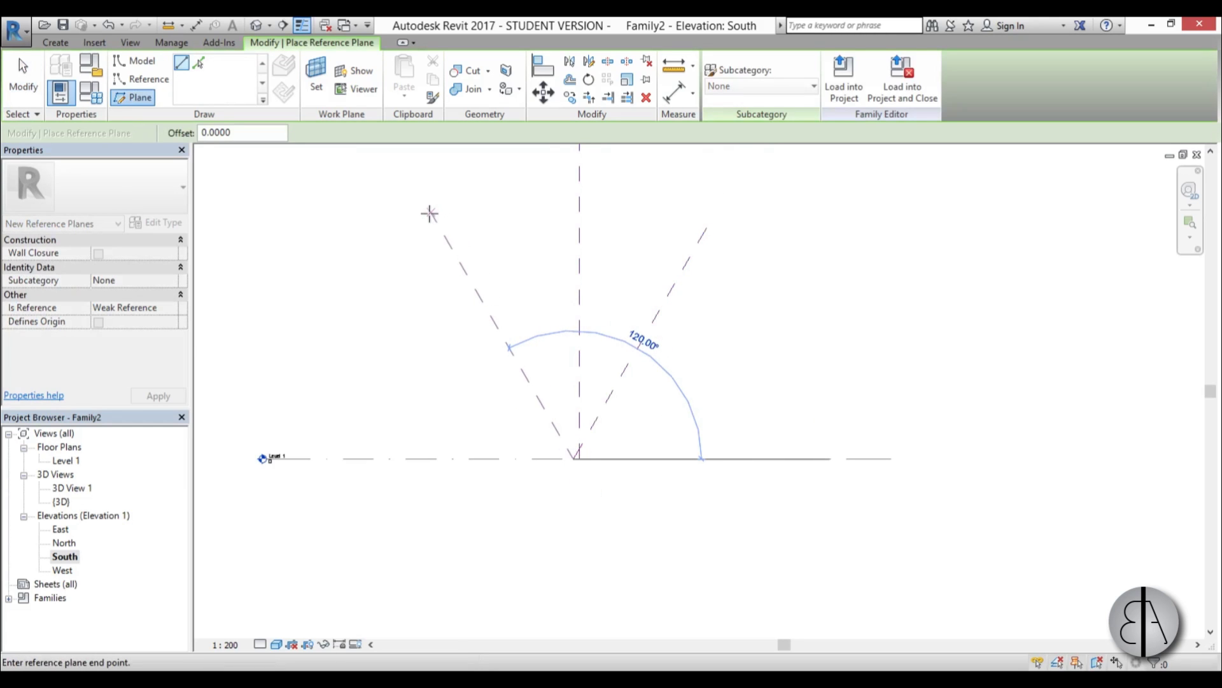
{"action": "left_click", "coordinate": [429, 215]}
{"action": "key", "text": "Escape"}
{"action": "key", "text": "Escape"}
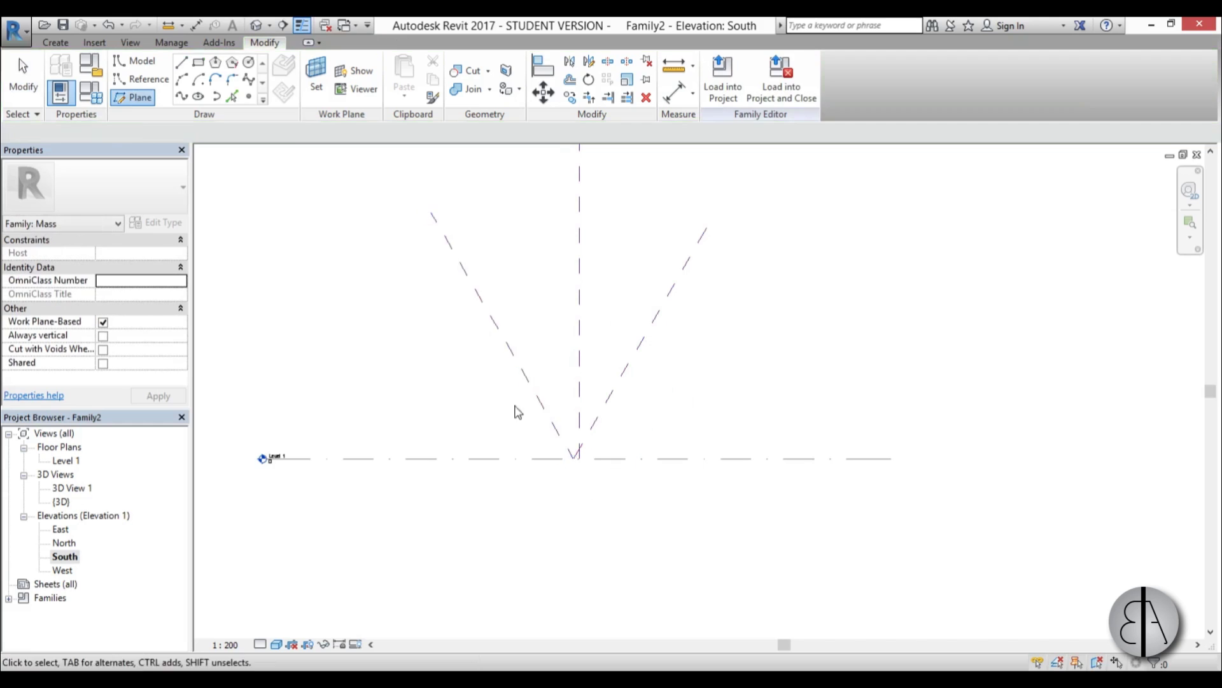
- Zoom in and out to inspect the V formed by the two planes
{"action": "scroll", "coordinate": [573, 433], "scroll_direction": "down", "scroll_amount": 3}
{"action": "scroll", "coordinate": [562, 439], "scroll_direction": "up", "scroll_amount": 4}
{"action": "scroll", "coordinate": [567, 443], "scroll_direction": "up", "scroll_amount": 1}
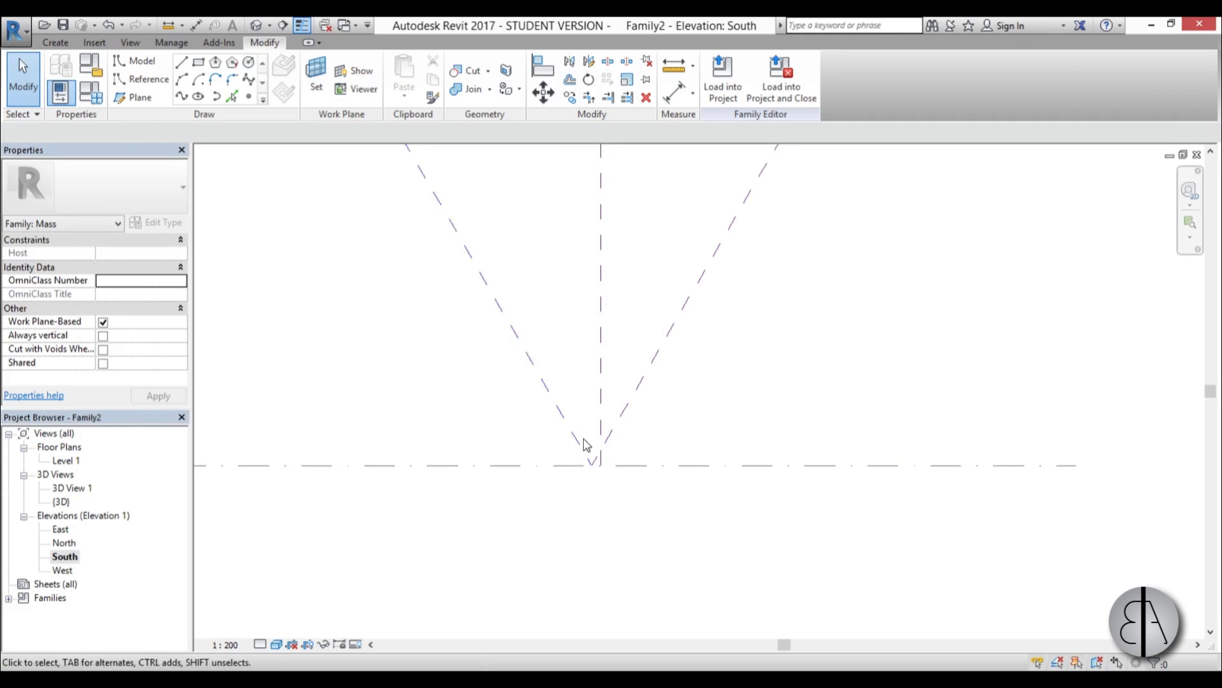
{"action": "scroll", "coordinate": [597, 473], "scroll_direction": "down", "scroll_amount": 1}
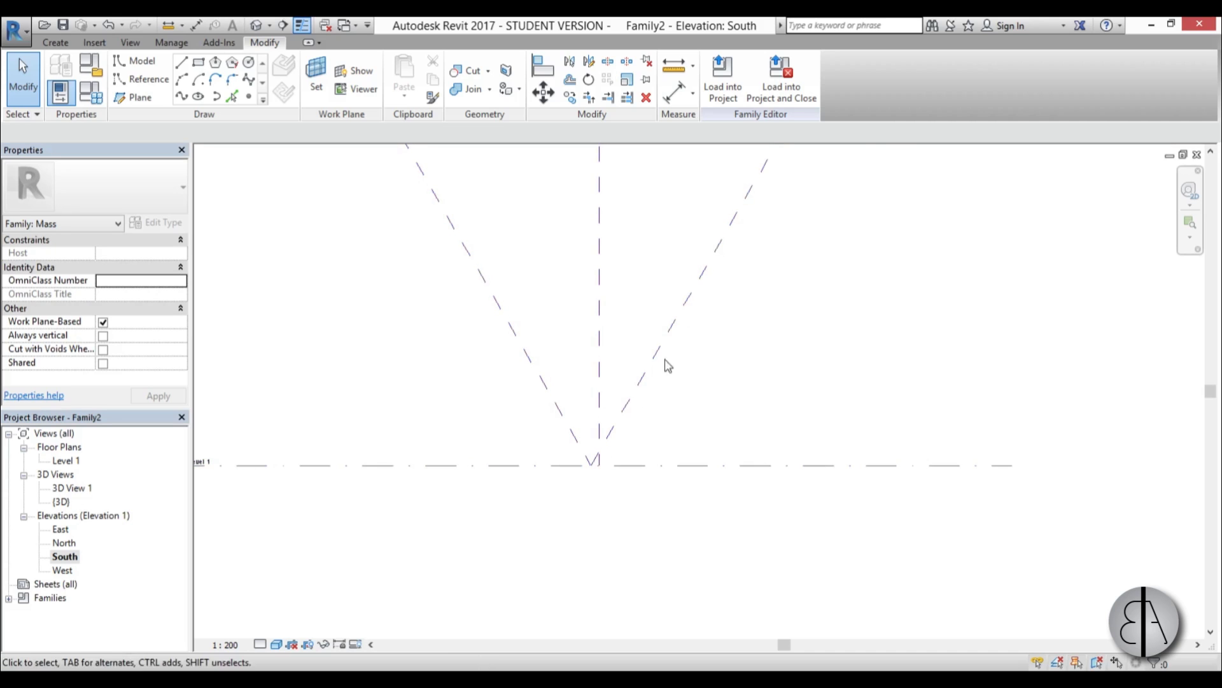
{"action": "scroll", "coordinate": [627, 426], "scroll_direction": "up", "scroll_amount": 1}
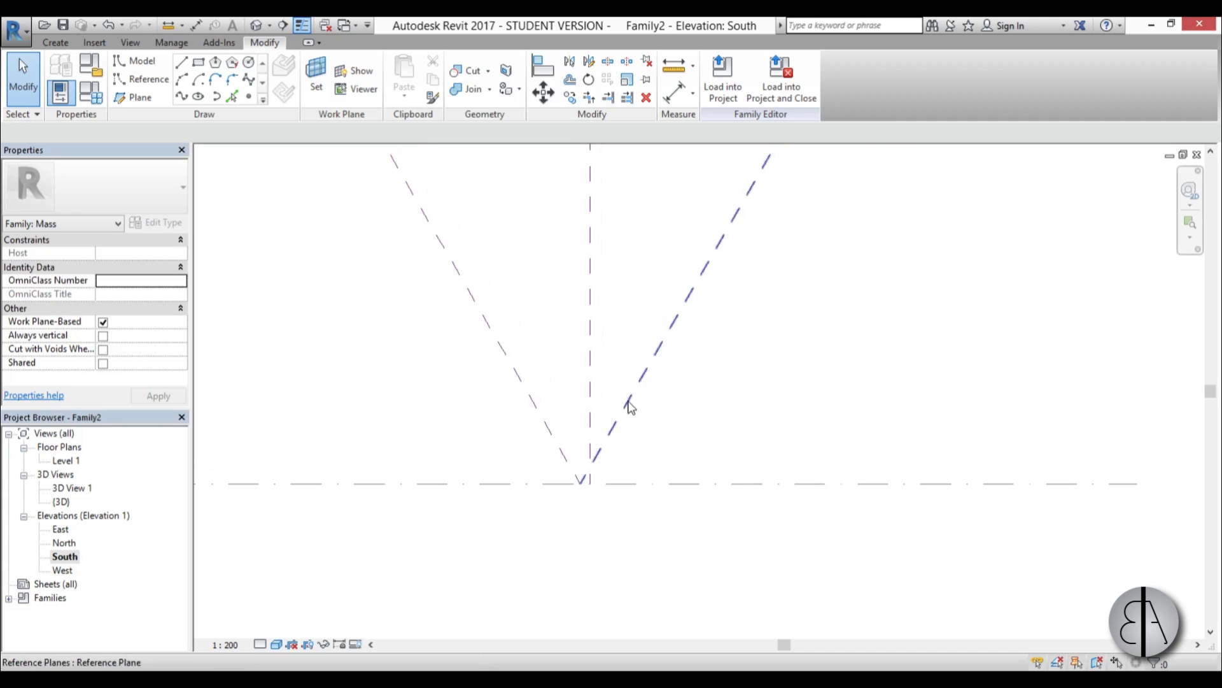
{"action": "scroll", "coordinate": [592, 500], "scroll_direction": "up", "scroll_amount": 5}
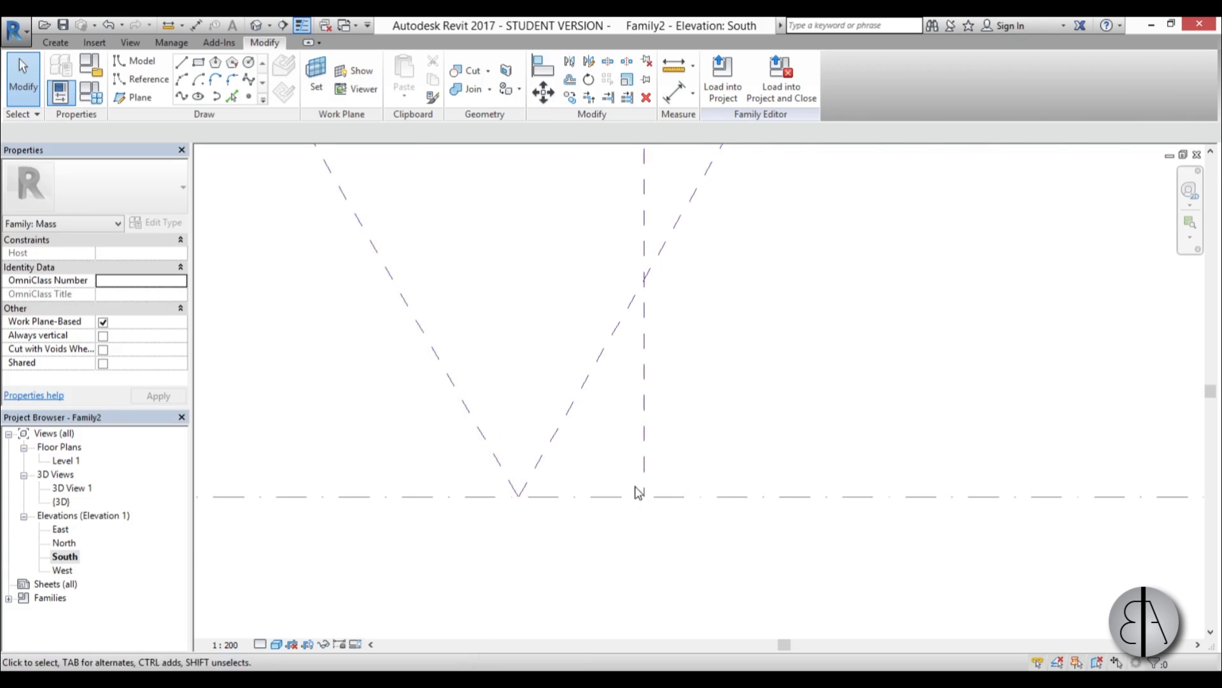
- Move the right diagonal reference plane so its lower end meets the center plane on Level 1
{"action": "left_click_drag", "start_coordinate": [532, 478], "coordinate": [660, 478], "text": "ctrl"}
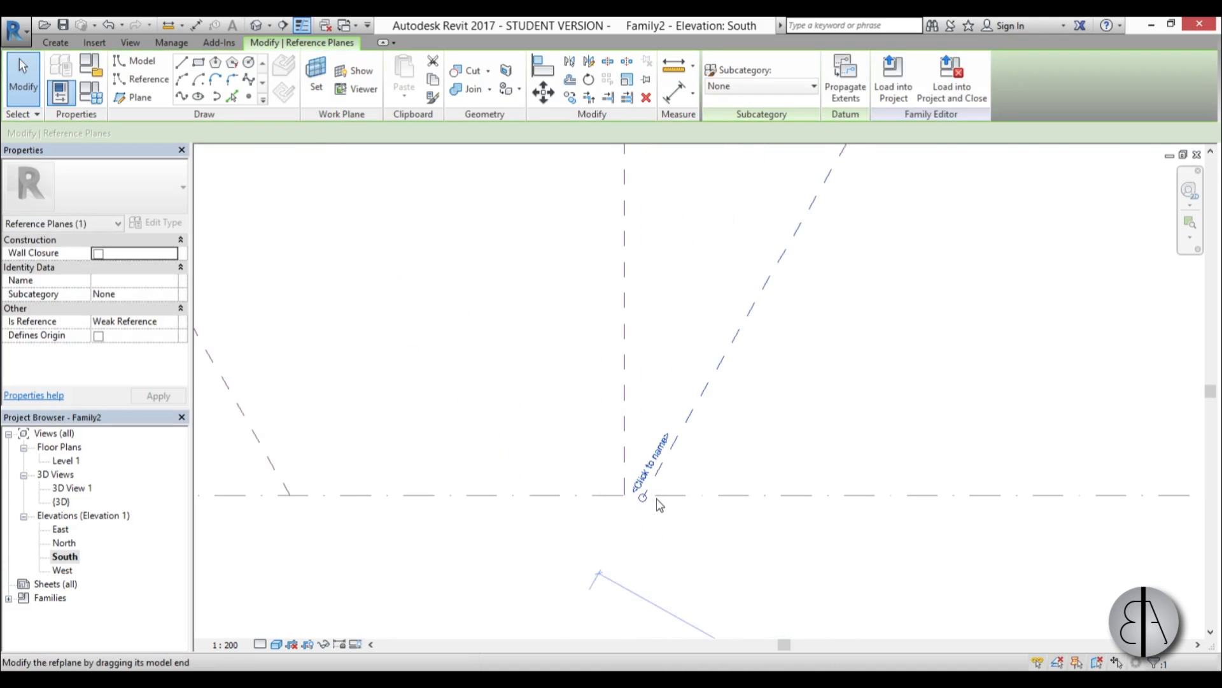
{"action": "left_click_drag", "start_coordinate": [673, 412], "coordinate": [568, 496]}
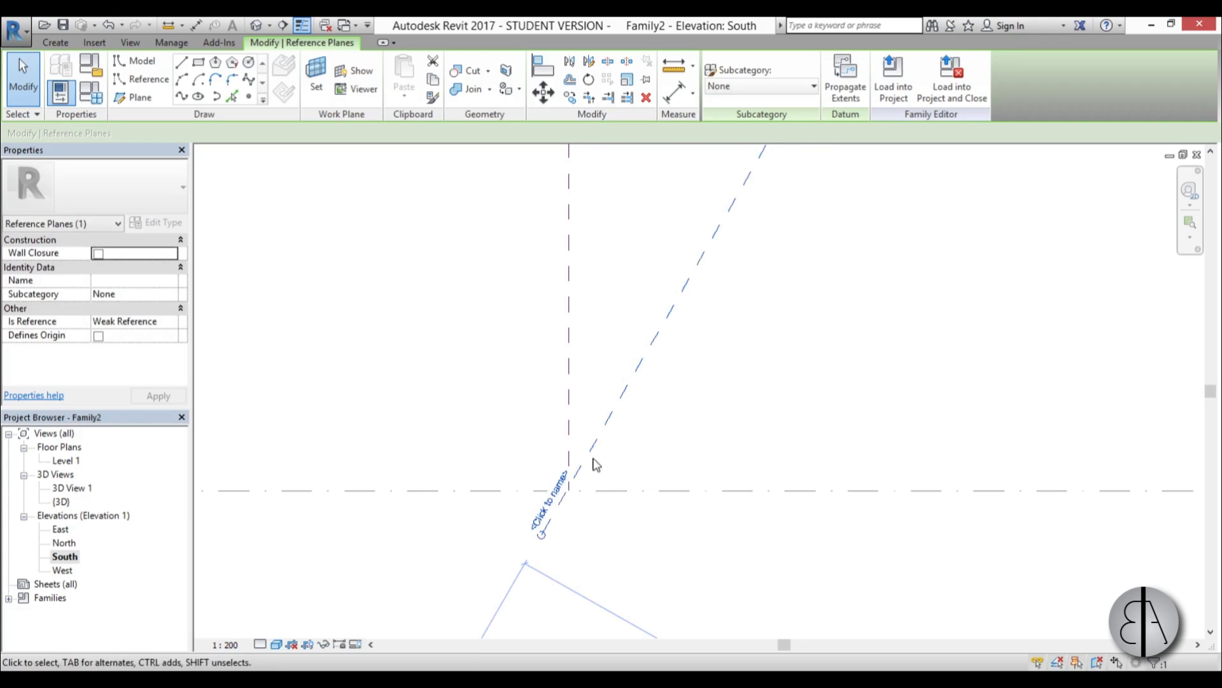
{"action": "left_click_drag", "start_coordinate": [597, 447], "coordinate": [631, 407], "text": "ctrl"}
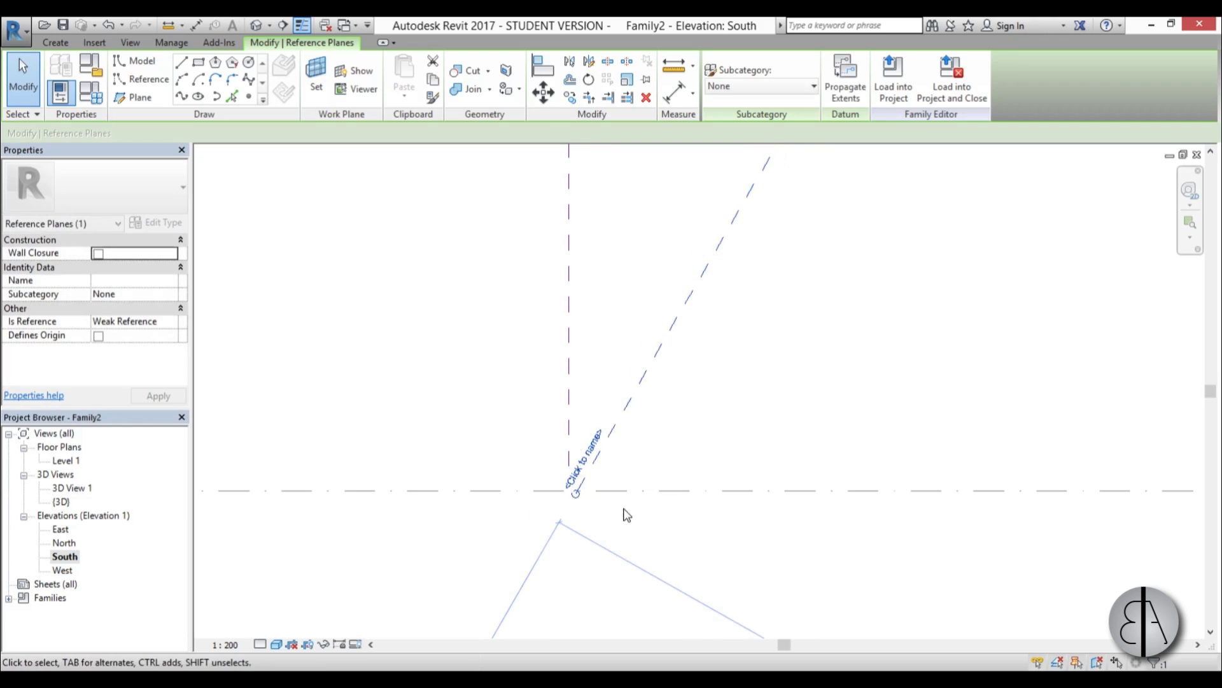
{"action": "left_click", "coordinate": [624, 509]}
{"action": "scroll", "coordinate": [581, 495], "scroll_direction": "up", "scroll_amount": 2}
{"action": "scroll", "coordinate": [511, 501], "scroll_direction": "down", "scroll_amount": 3}
{"action": "scroll", "coordinate": [448, 495], "scroll_direction": "down", "scroll_amount": 2}
- Move the left diagonal reference plane onto the same center plane and Level 1 point
{"action": "middle_click_drag", "start_coordinate": [428, 498], "coordinate": [628, 519]}
{"action": "left_click_drag", "start_coordinate": [493, 492], "coordinate": [673, 477]}
{"action": "scroll", "coordinate": [698, 521], "scroll_direction": "up", "scroll_amount": 5}
{"action": "scroll", "coordinate": [687, 496], "scroll_direction": "up", "scroll_amount": 5}
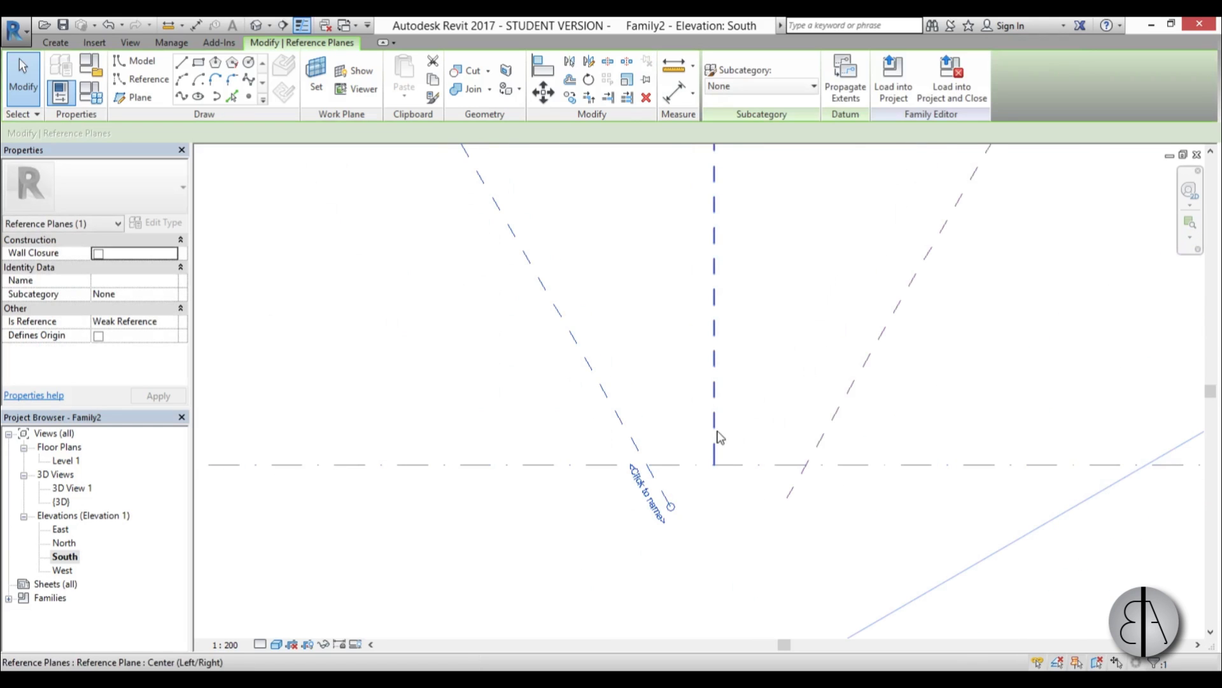
{"action": "scroll", "coordinate": [538, 543], "scroll_direction": "down", "scroll_amount": 10}
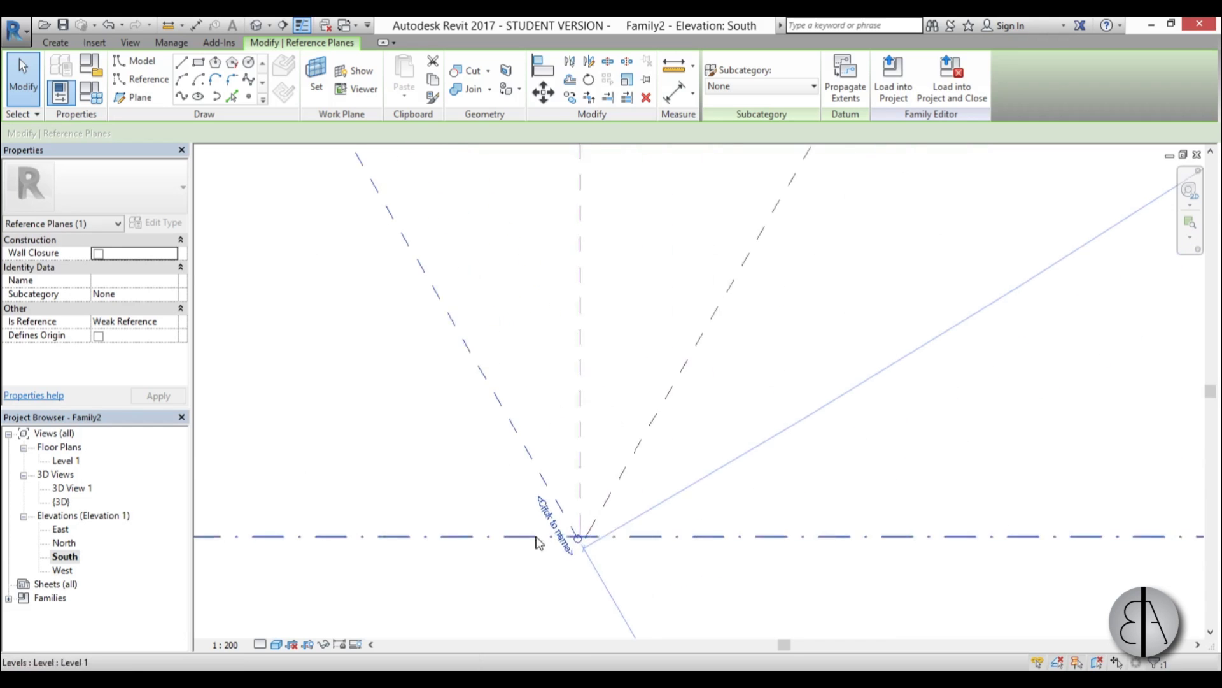
{"action": "scroll", "coordinate": [650, 528], "scroll_direction": "down", "scroll_amount": 3}
- Deselect the planes and recenter the view on the finished V
{"action": "left_click", "coordinate": [739, 577]}
{"action": "middle_click_drag", "start_coordinate": [655, 568], "coordinate": [626, 573]}
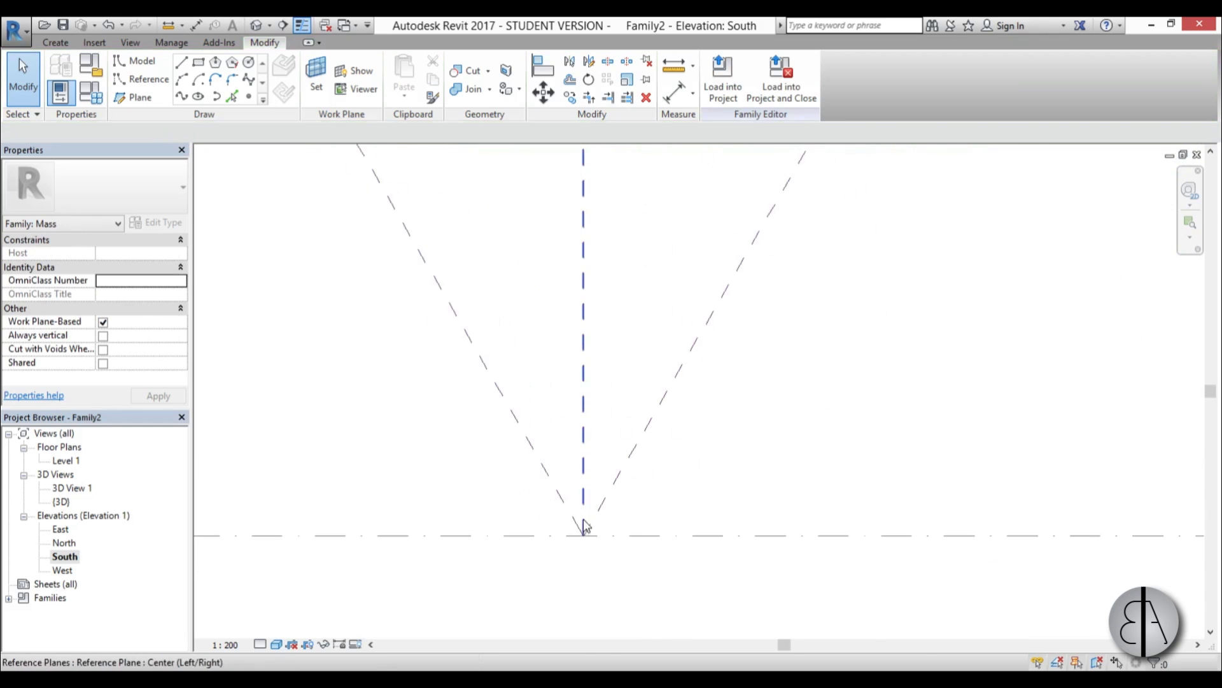
{"action": "middle_click_drag", "start_coordinate": [584, 524], "coordinate": [564, 558]}
{"action": "middle_click_drag", "start_coordinate": [639, 584], "coordinate": [617, 557]}
{"action": "scroll", "coordinate": [556, 513], "scroll_direction": "down", "scroll_amount": 4}
{"action": "scroll", "coordinate": [559, 493], "scroll_direction": "up", "scroll_amount": 1}
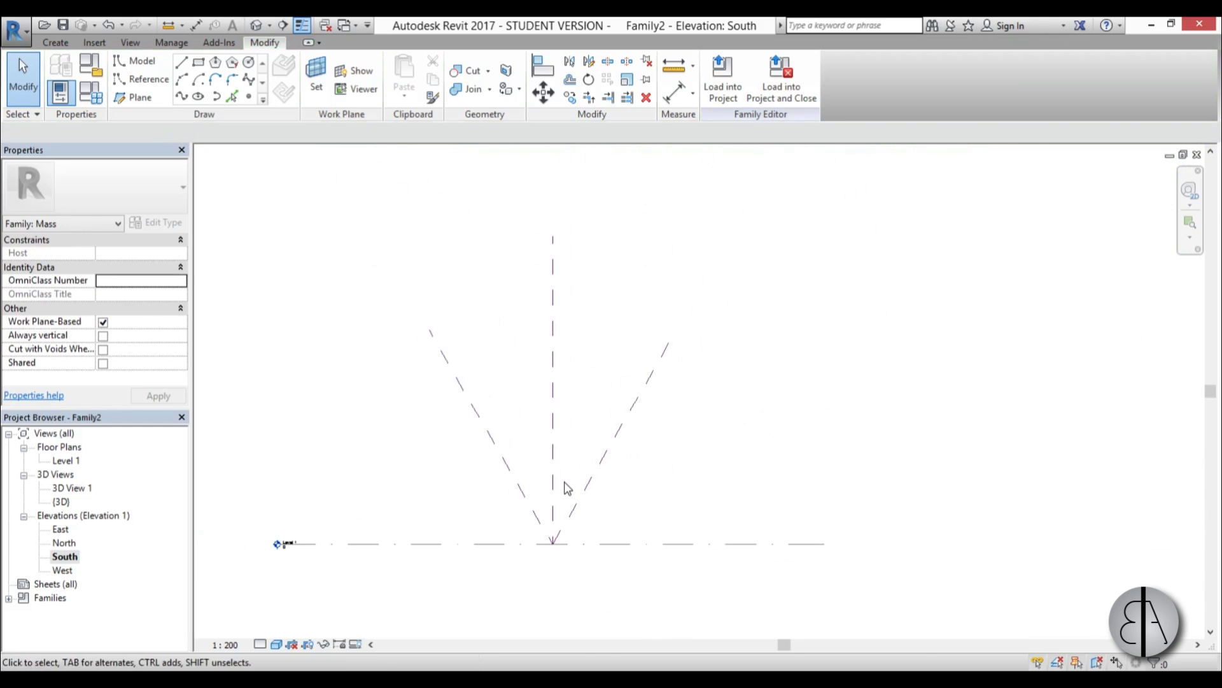
{"action": "scroll", "coordinate": [572, 503], "scroll_direction": "up", "scroll_amount": 2}
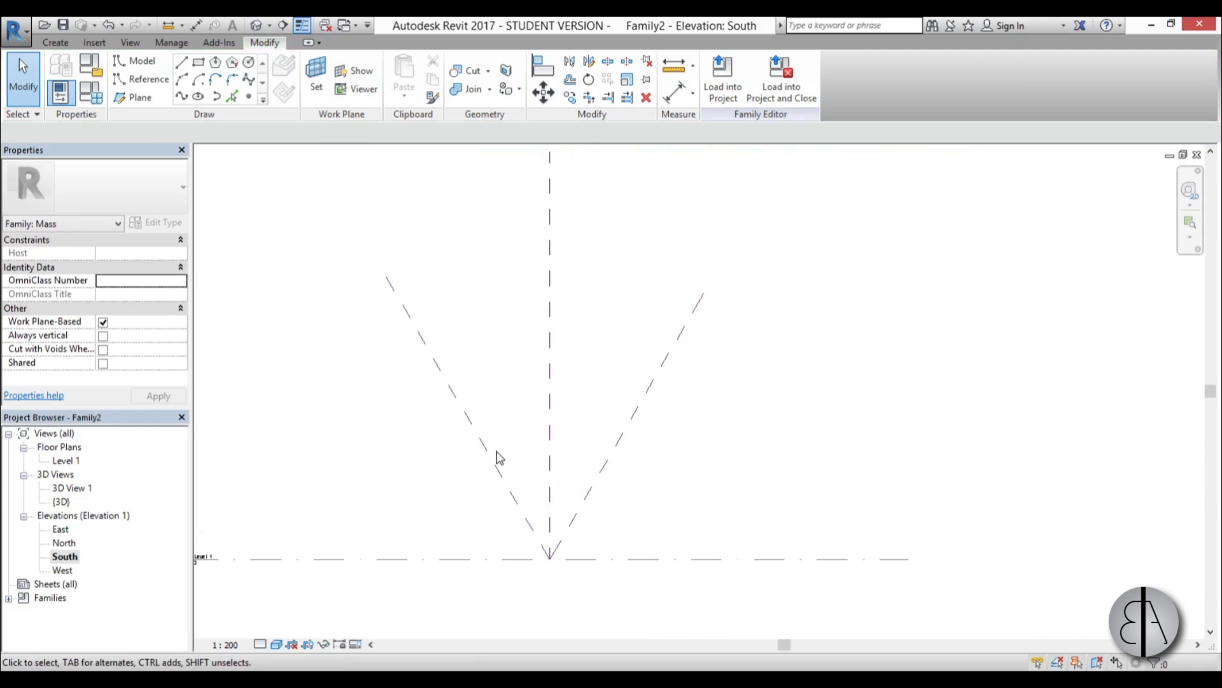
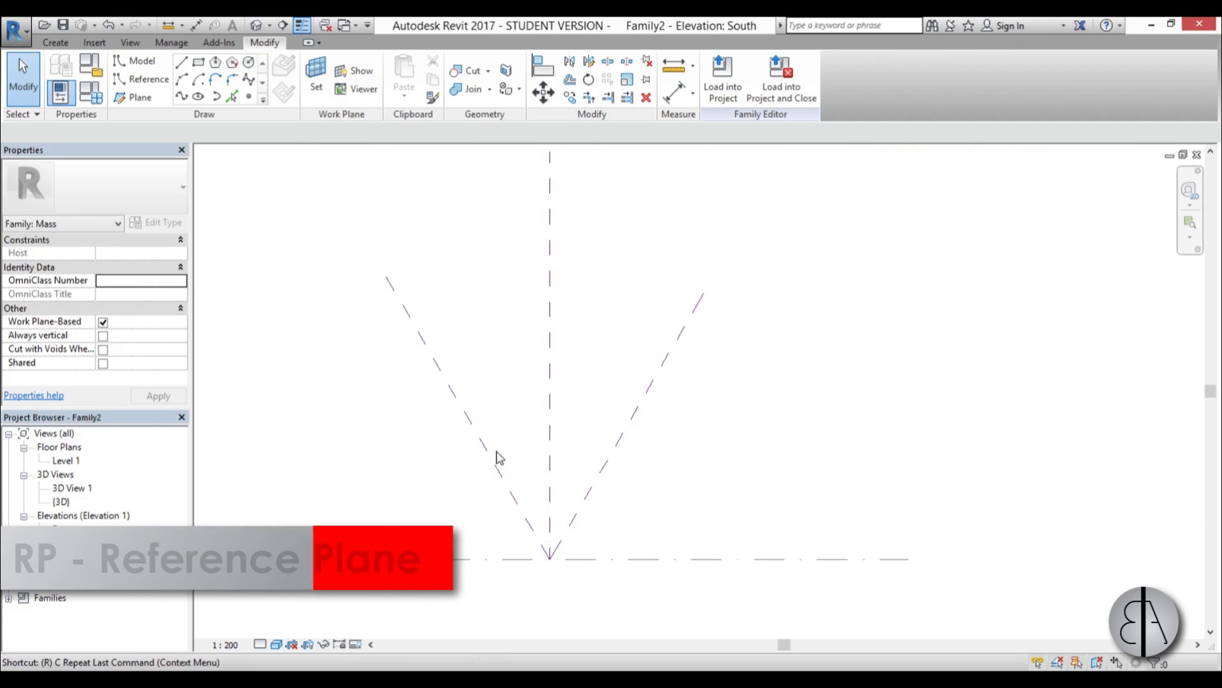
- Draw two horizontal reference planes across the V, one above the other
{"action": "left_click", "coordinate": [309, 505]}
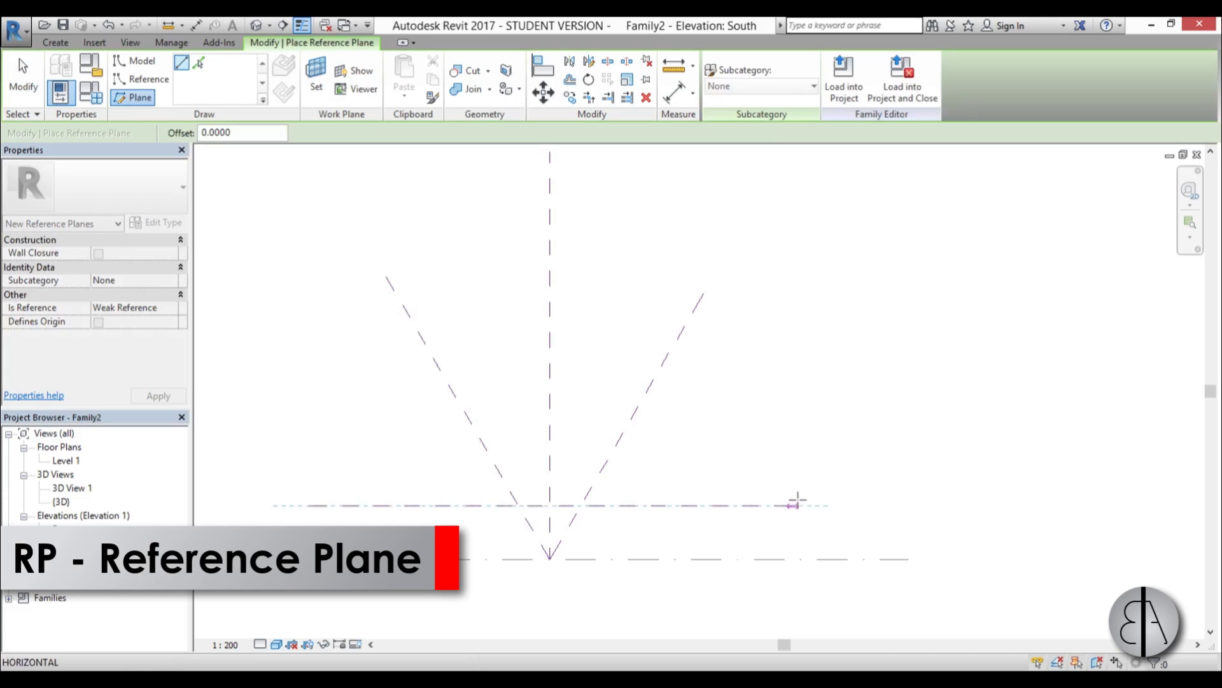
{"action": "left_click", "coordinate": [811, 505]}
{"action": "left_click", "coordinate": [309, 465]}
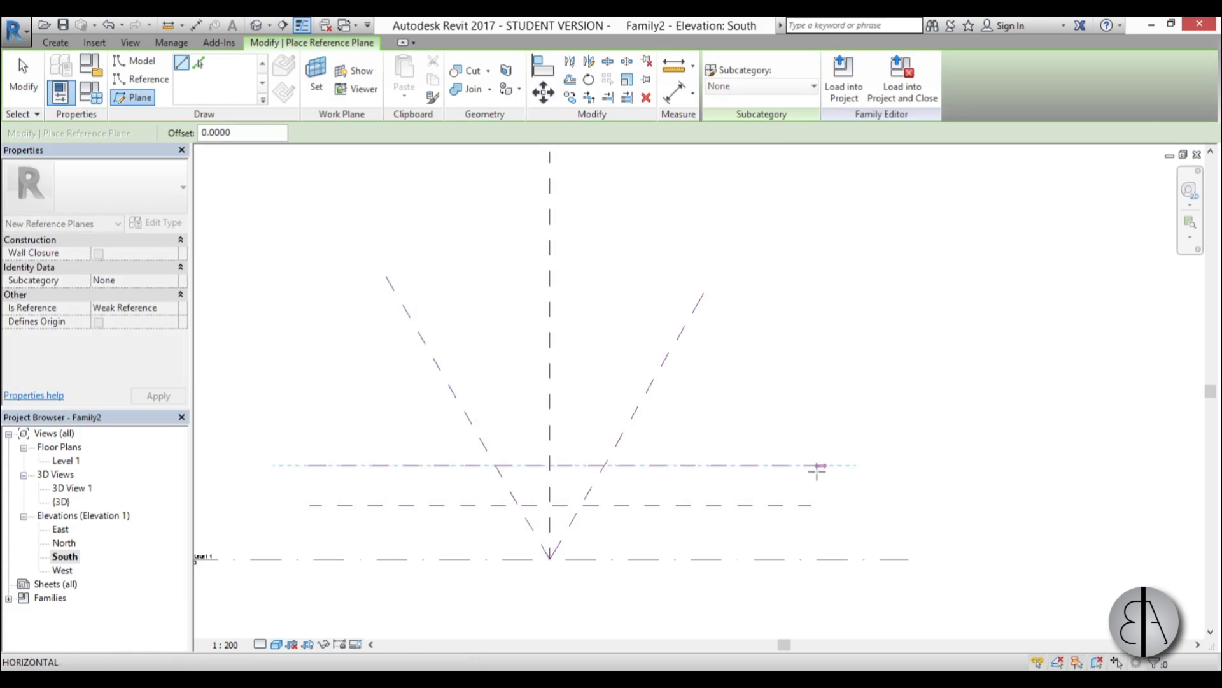
{"action": "left_click", "coordinate": [809, 466]}
{"action": "key", "text": "Escape"}
{"action": "key", "text": "Escape"}
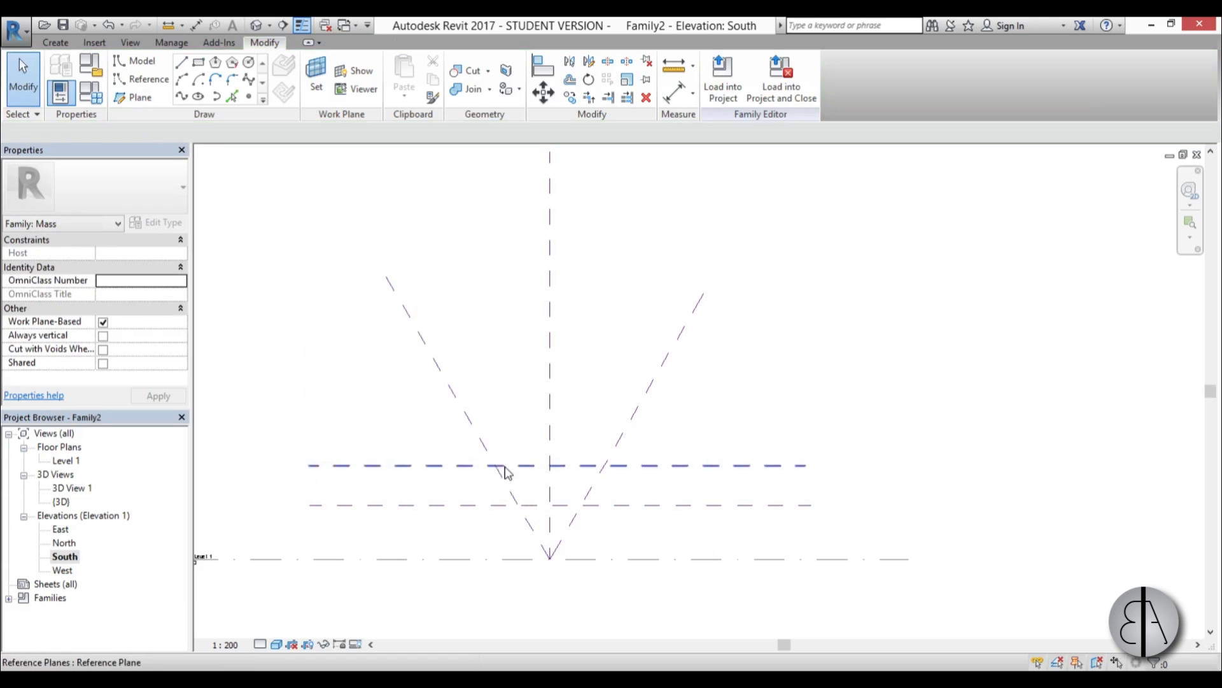
- Set the lower plane 3.2 and the upper plane 5.4 above the level line
{"action": "left_click", "coordinate": [482, 506]}
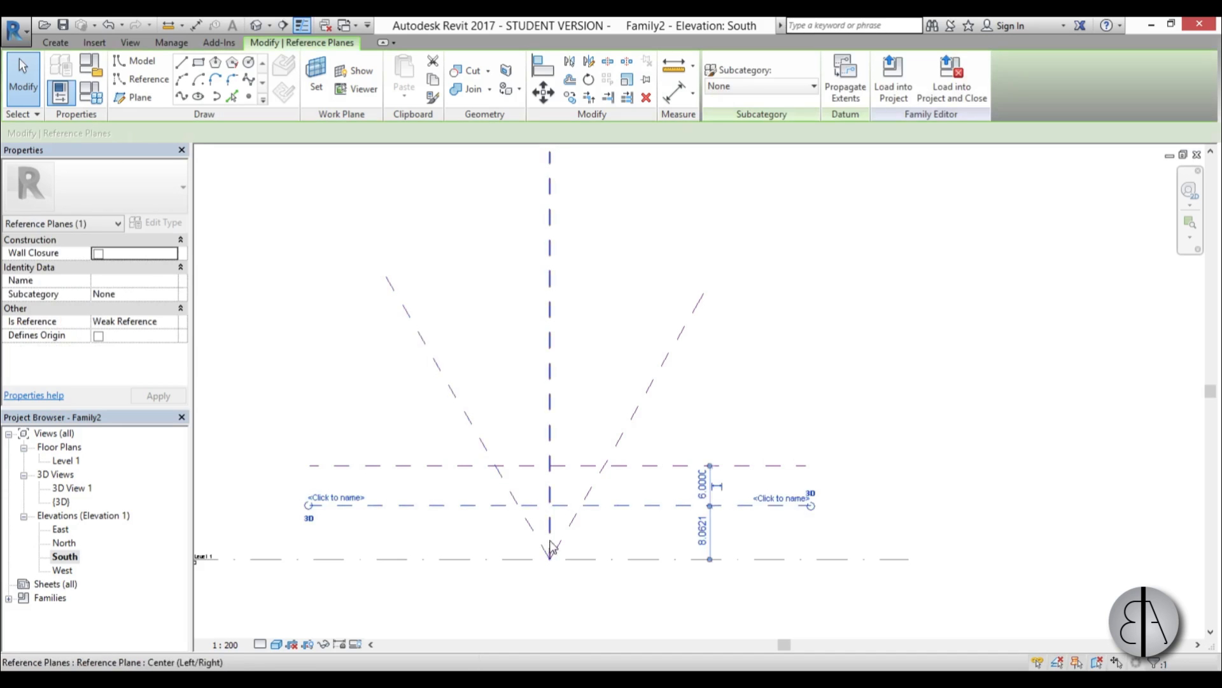
{"action": "scroll", "coordinate": [551, 538], "scroll_direction": "up", "scroll_amount": 1}
{"action": "left_click", "coordinate": [754, 532]}
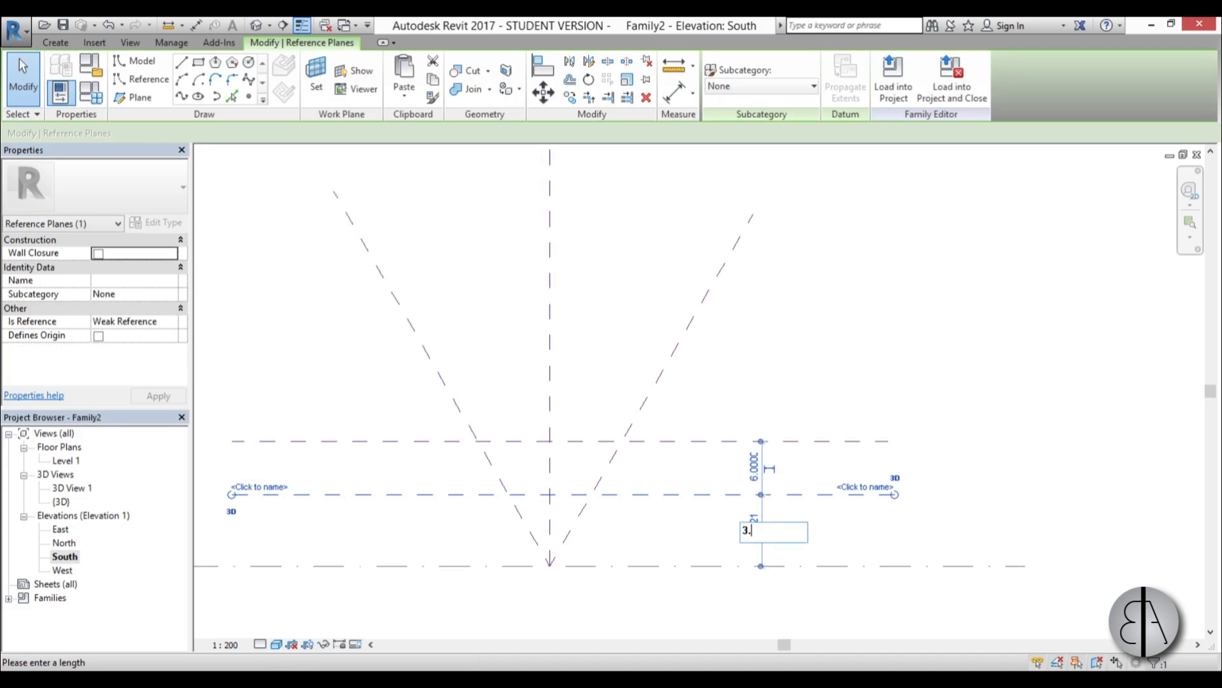
{"action": "key", "text": "Return"}
{"action": "left_click", "coordinate": [712, 508]}
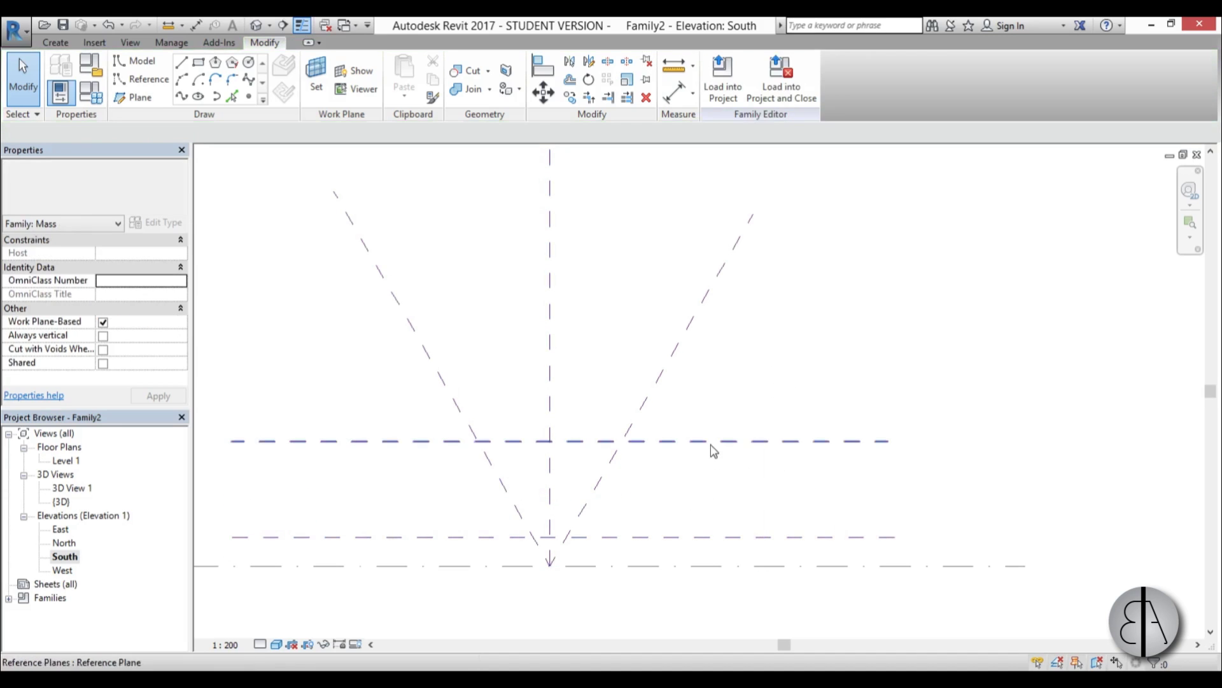
{"action": "left_click", "coordinate": [715, 442]}
{"action": "left_click", "coordinate": [748, 503]}
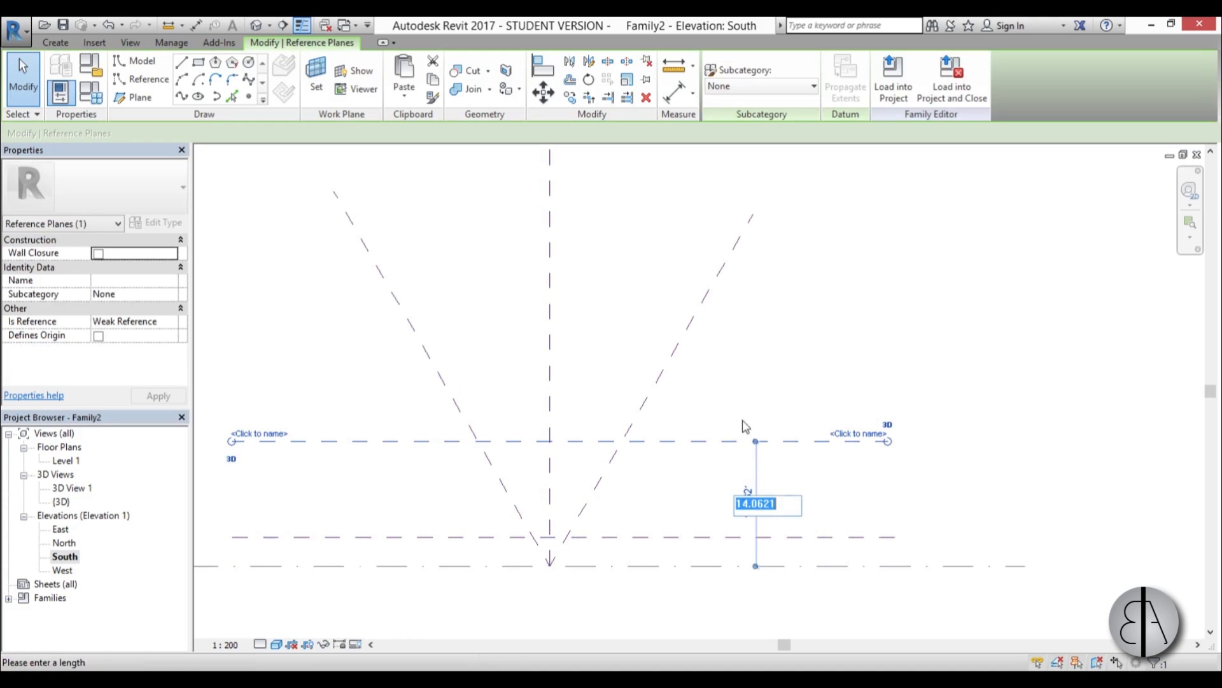
{"action": "type", "text": "5.4"}
{"action": "key", "text": "Return"}
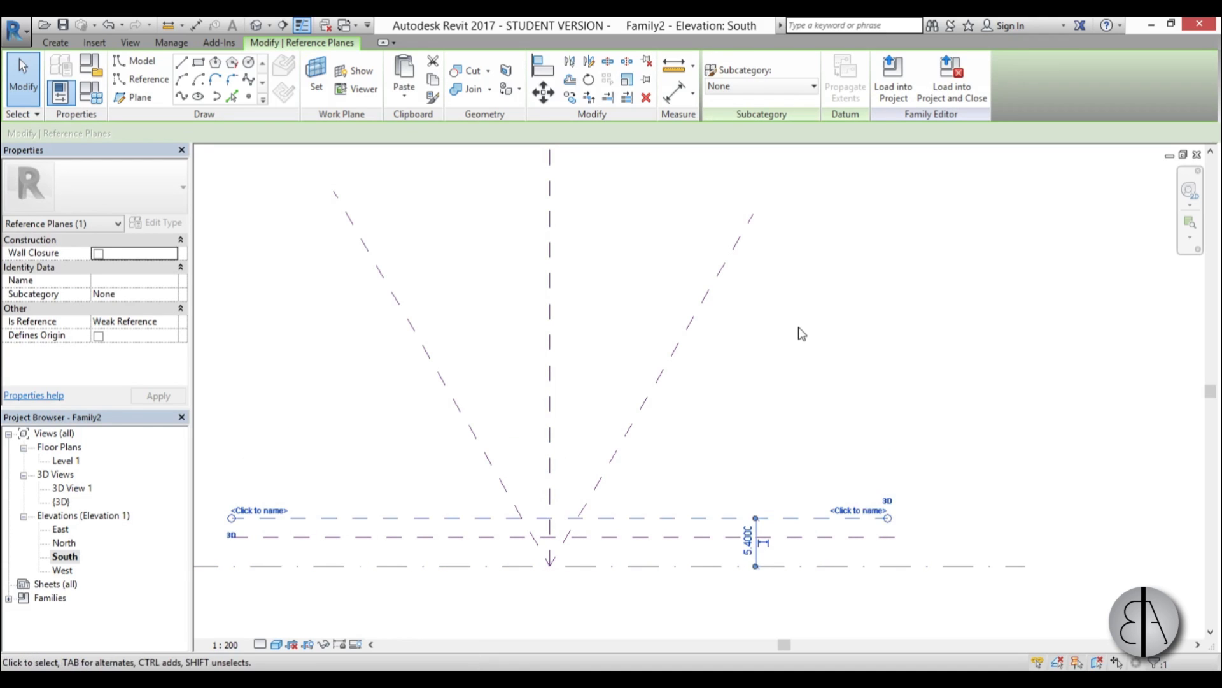
{"action": "left_click", "coordinate": [801, 333]}
{"action": "scroll", "coordinate": [554, 548], "scroll_direction": "up", "scroll_amount": 3}
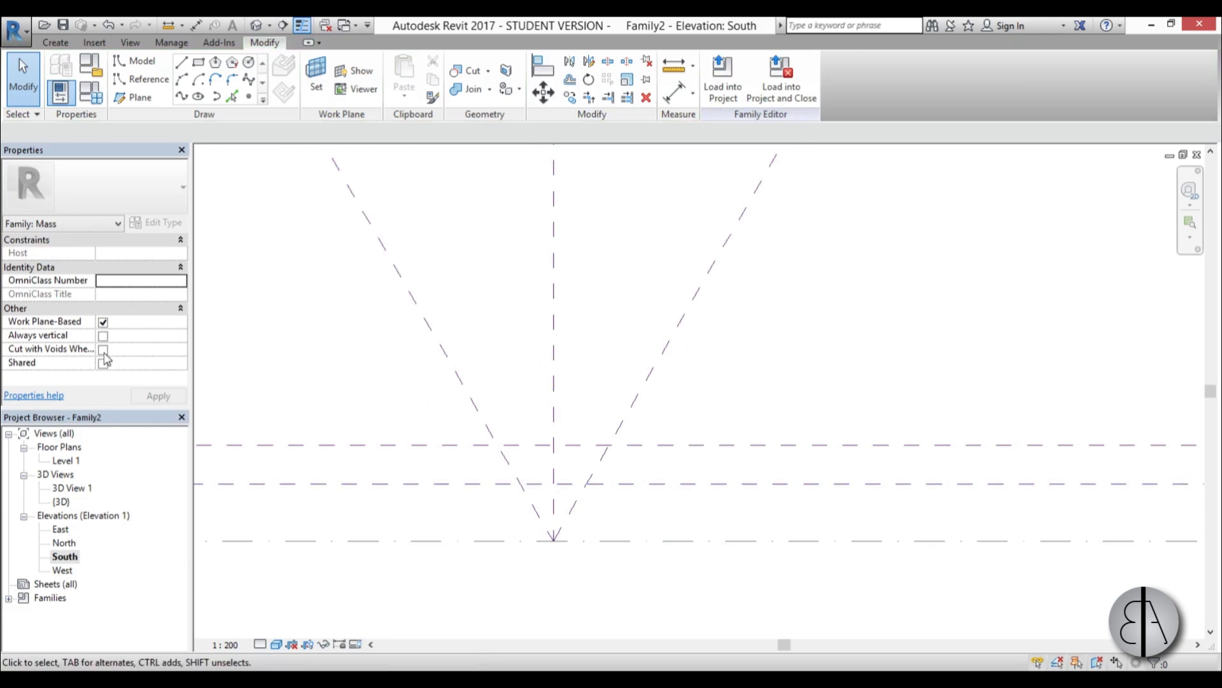
- Name the right diagonal reference plane 'r'
{"action": "middle_click_drag", "start_coordinate": [523, 427], "coordinate": [525, 408]}
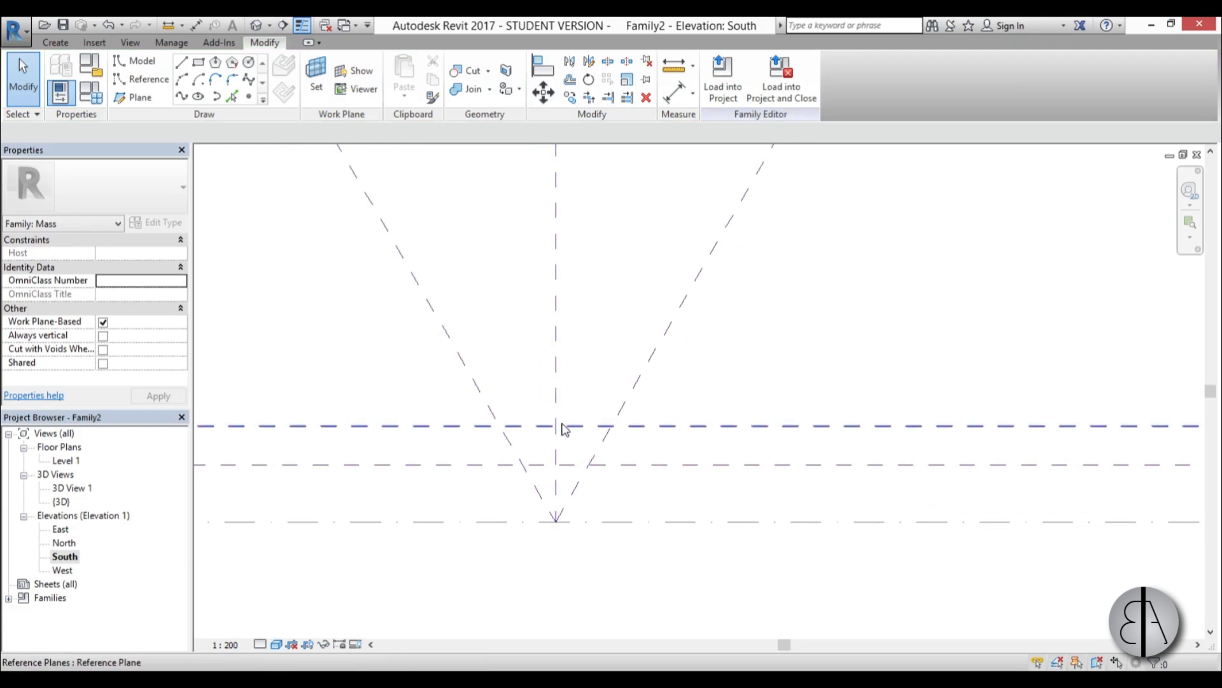
{"action": "scroll", "coordinate": [549, 467], "scroll_direction": "up", "scroll_amount": 2}
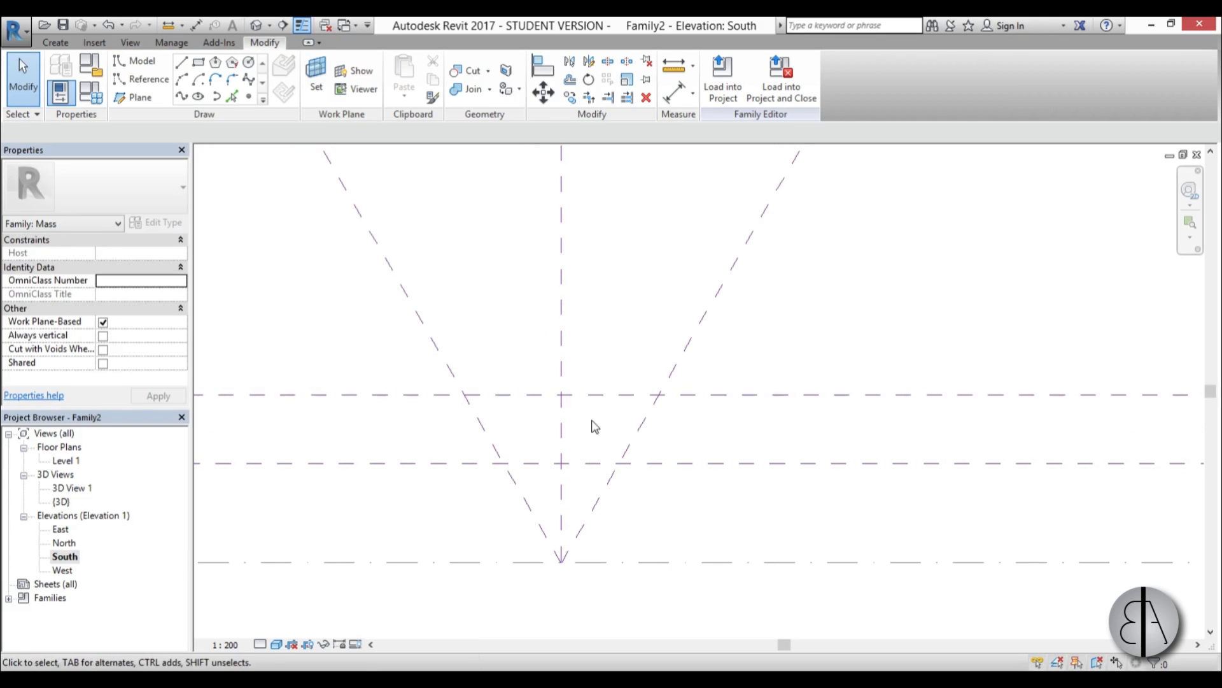
{"action": "left_click", "coordinate": [600, 506]}
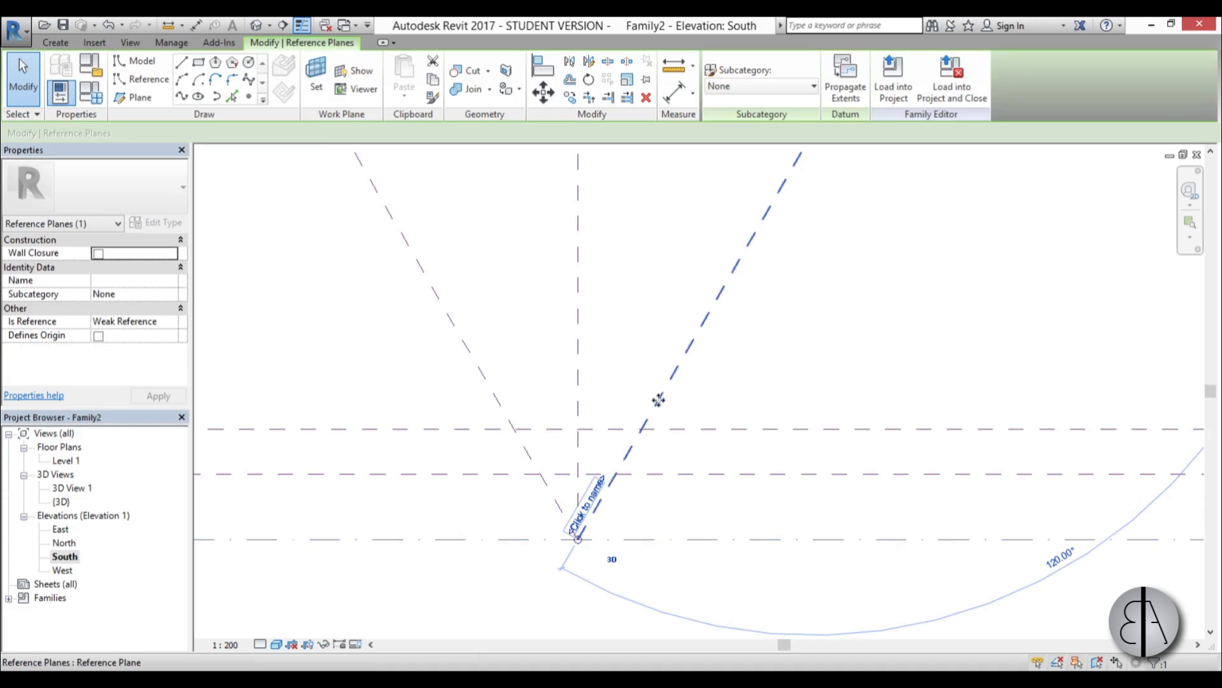
{"action": "left_click", "coordinate": [643, 371]}
{"action": "left_click", "coordinate": [579, 375]}
{"action": "scroll", "coordinate": [605, 386], "scroll_direction": "down", "scroll_amount": 2}
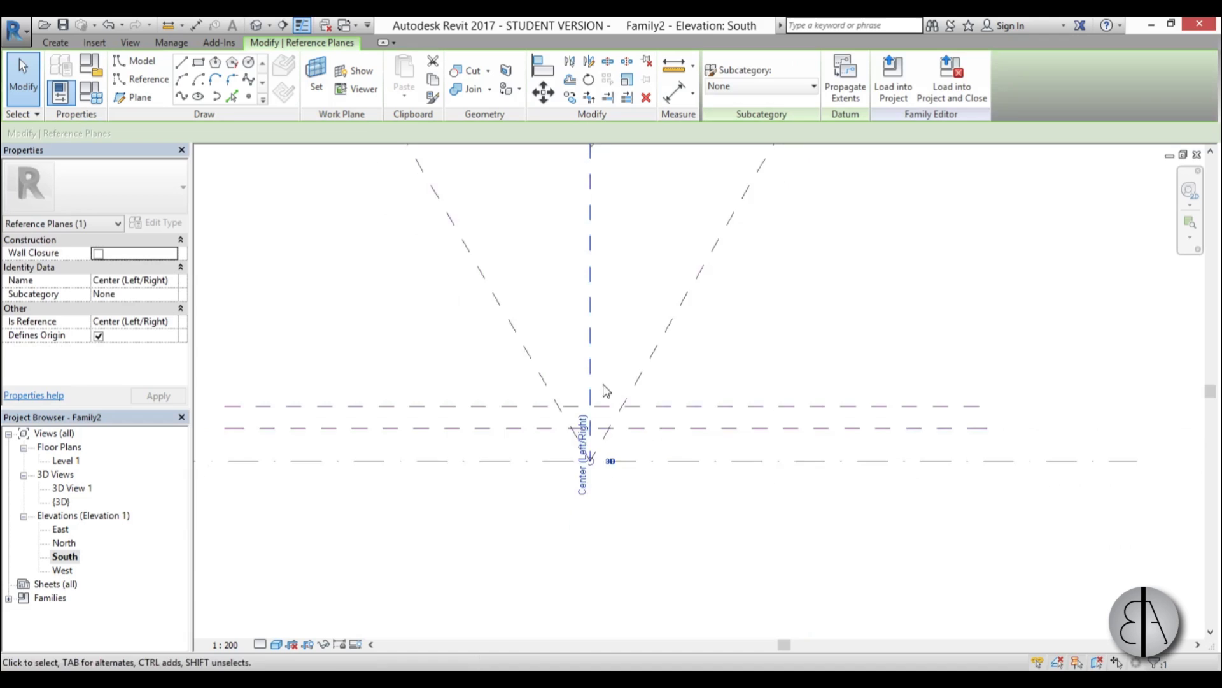
{"action": "middle_click_drag", "start_coordinate": [606, 390], "coordinate": [541, 530]}
{"action": "middle_click_drag", "start_coordinate": [529, 600], "coordinate": [527, 508]}
{"action": "scroll", "coordinate": [519, 496], "scroll_direction": "up", "scroll_amount": 2}
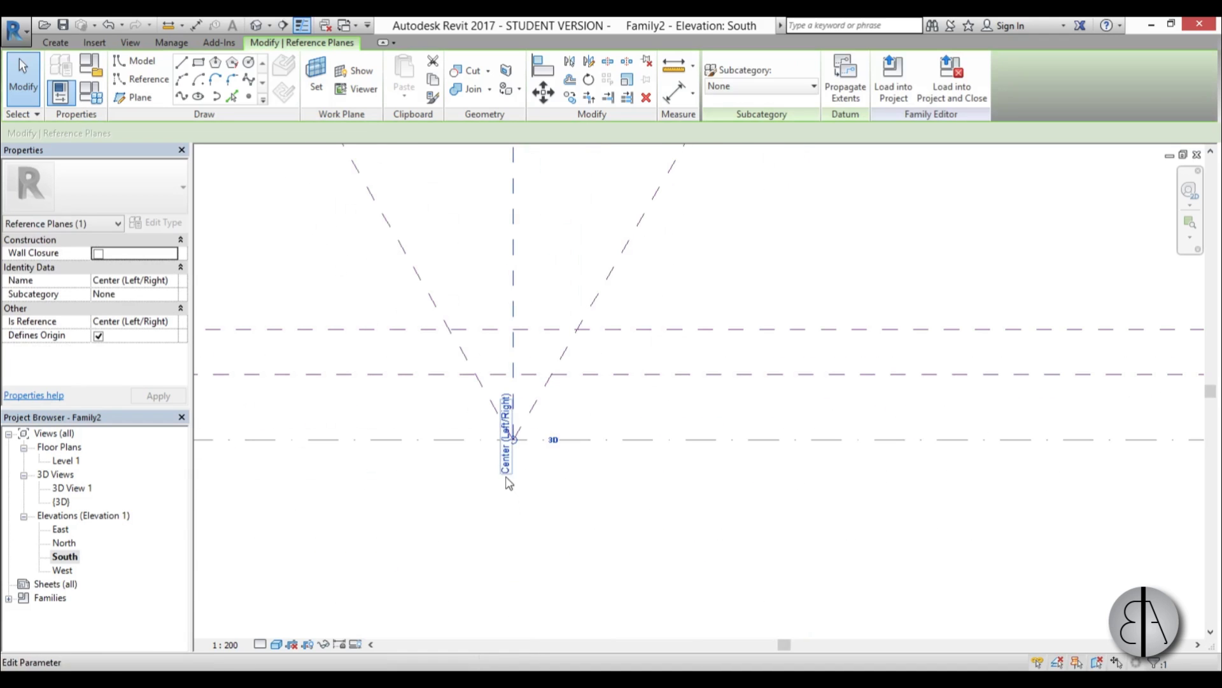
{"action": "left_click", "coordinate": [523, 414]}
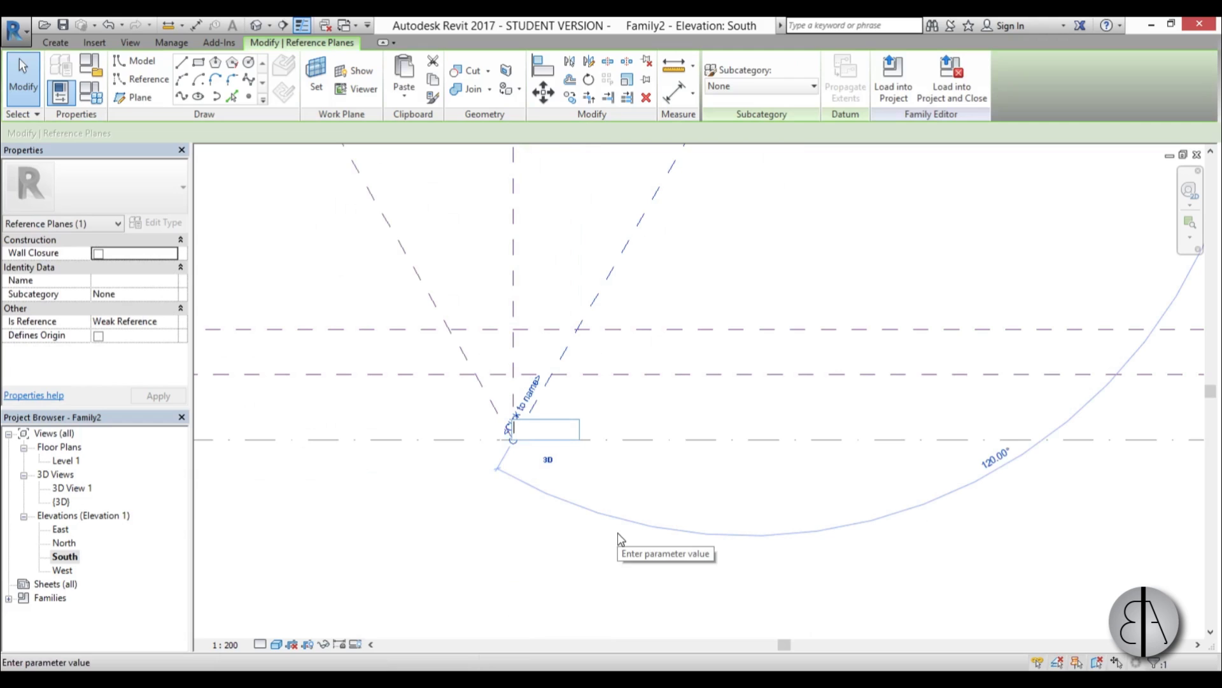
{"action": "type", "text": "r"}
{"action": "key", "text": "Return"}
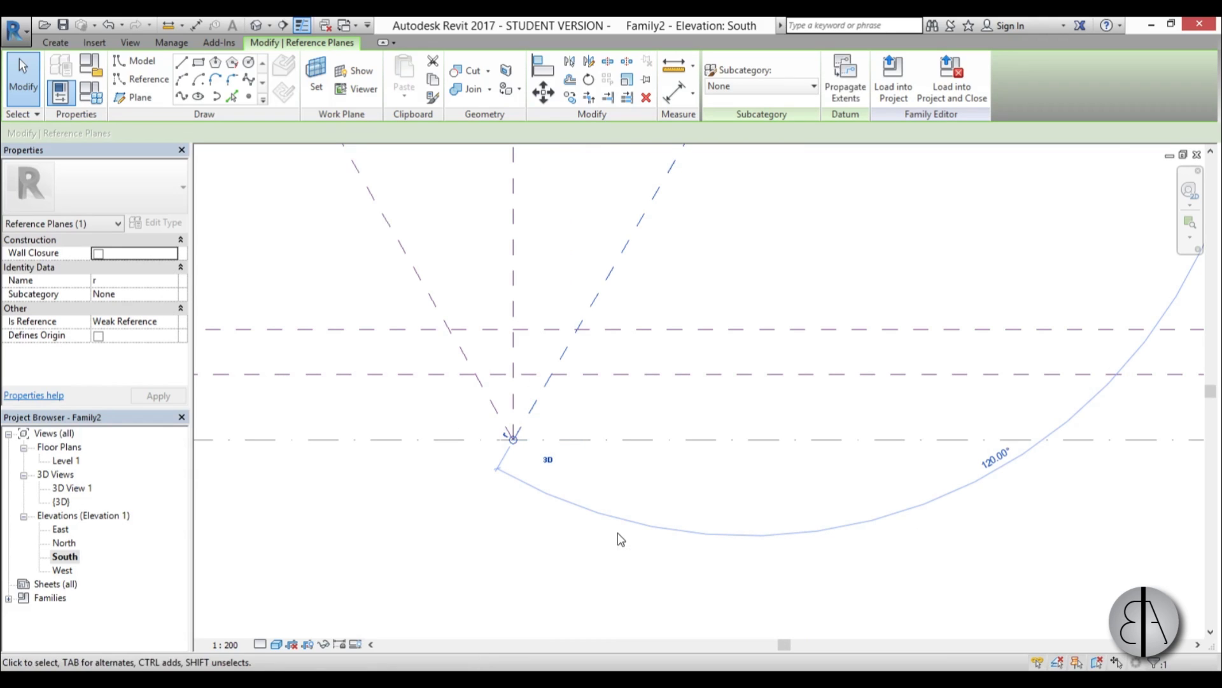
- Name the left diagonal reference plane 'l'
{"action": "left_click", "coordinate": [482, 404]}
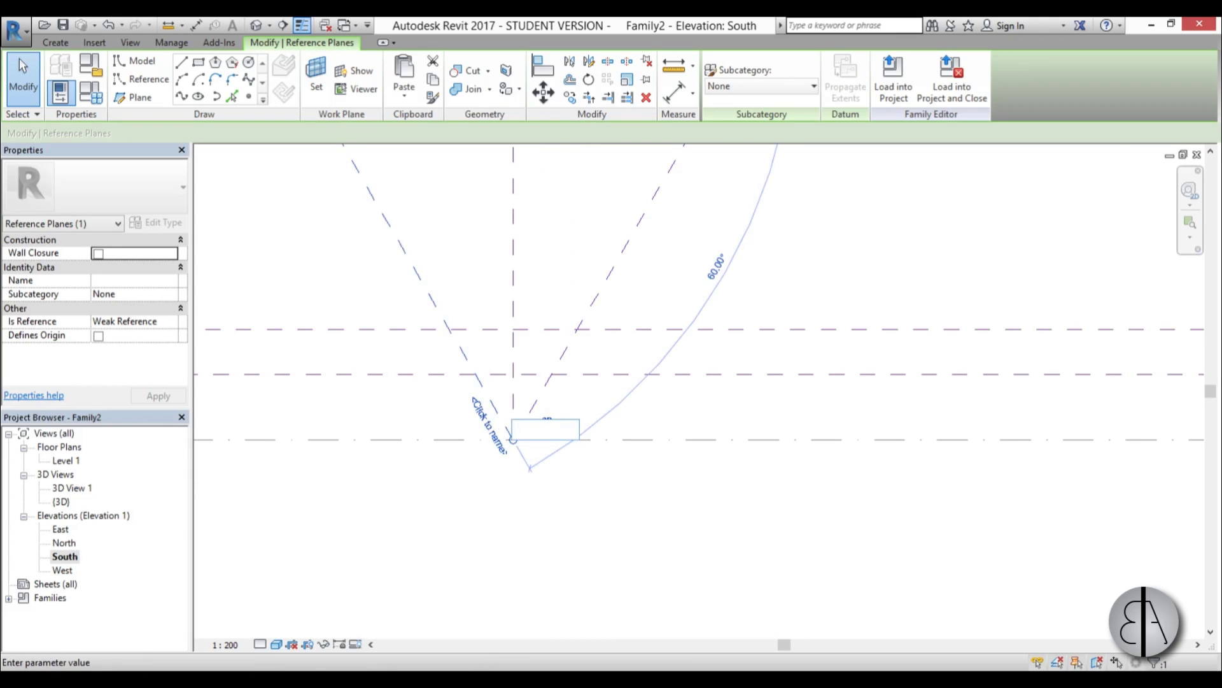
{"action": "key", "text": "Return"}
{"action": "left_click", "coordinate": [475, 503]}
{"action": "scroll", "coordinate": [485, 514], "scroll_direction": "down", "scroll_amount": 2}
{"action": "middle_click_drag", "start_coordinate": [491, 529], "coordinate": [500, 541]}
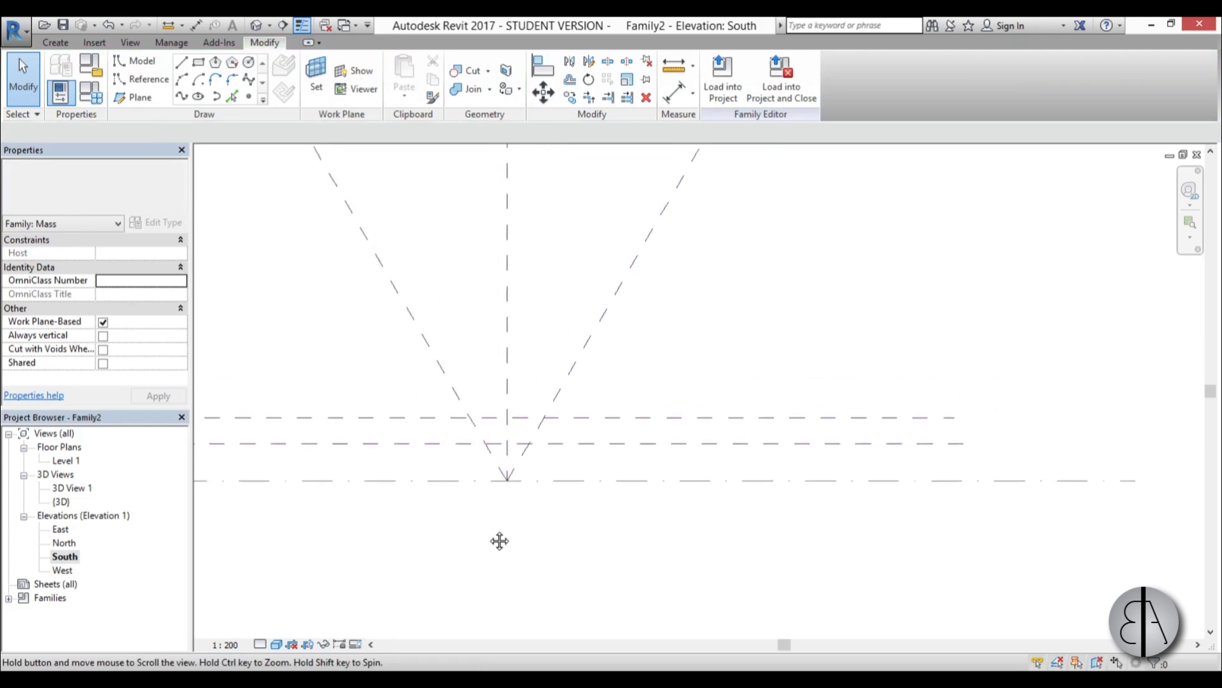
{"action": "scroll", "coordinate": [497, 514], "scroll_direction": "down", "scroll_amount": 2}
{"action": "scroll", "coordinate": [485, 489], "scroll_direction": "up", "scroll_amount": 1}
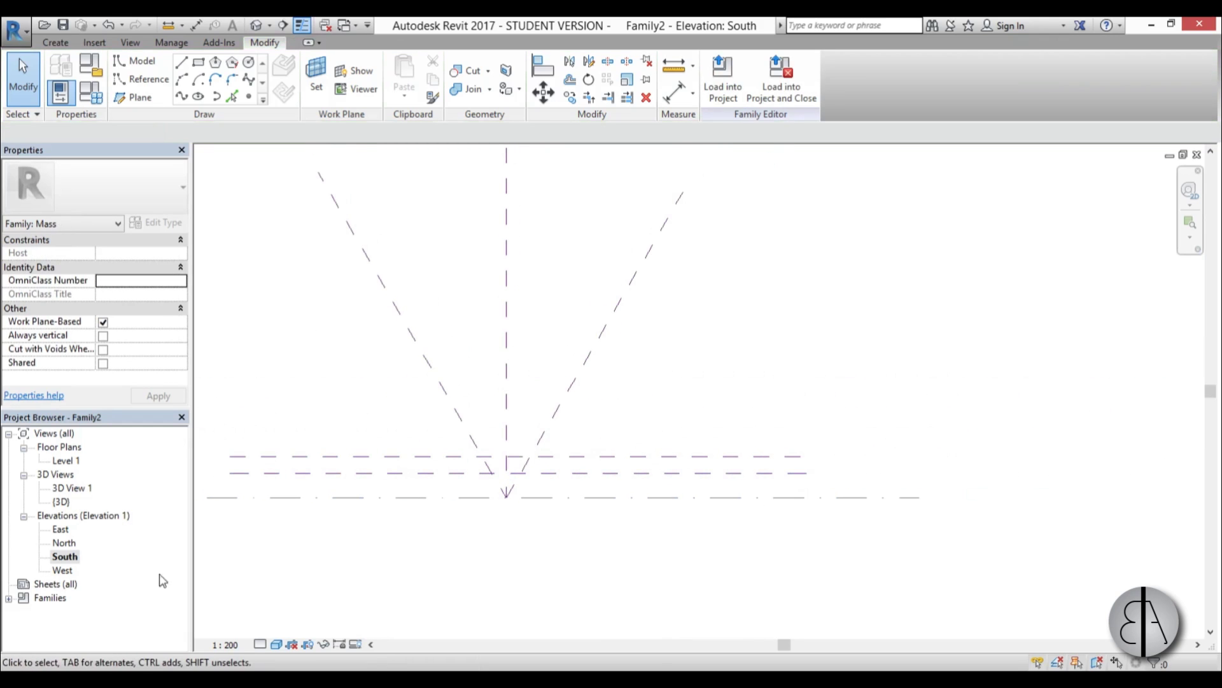
- Open the West elevation view of the mass family
{"action": "double_click", "coordinate": [62, 570]}
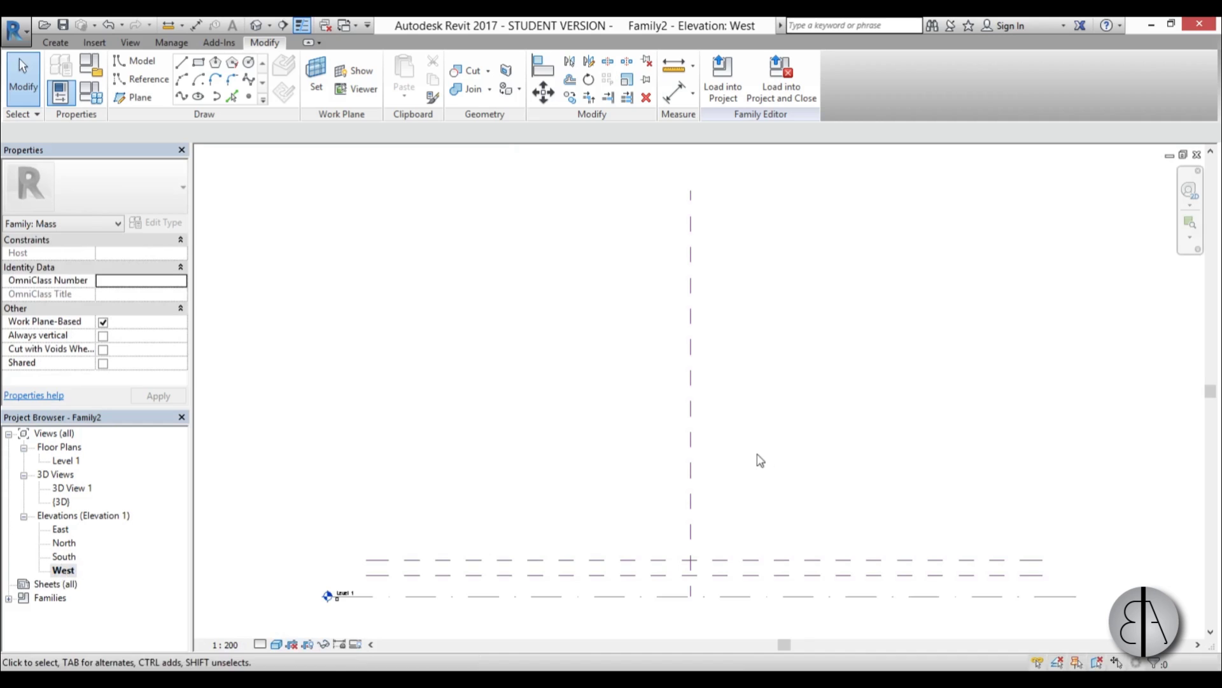
{"action": "scroll", "coordinate": [715, 571], "scroll_direction": "up", "scroll_amount": 3}
{"action": "scroll", "coordinate": [571, 520], "scroll_direction": "down", "scroll_amount": 3}
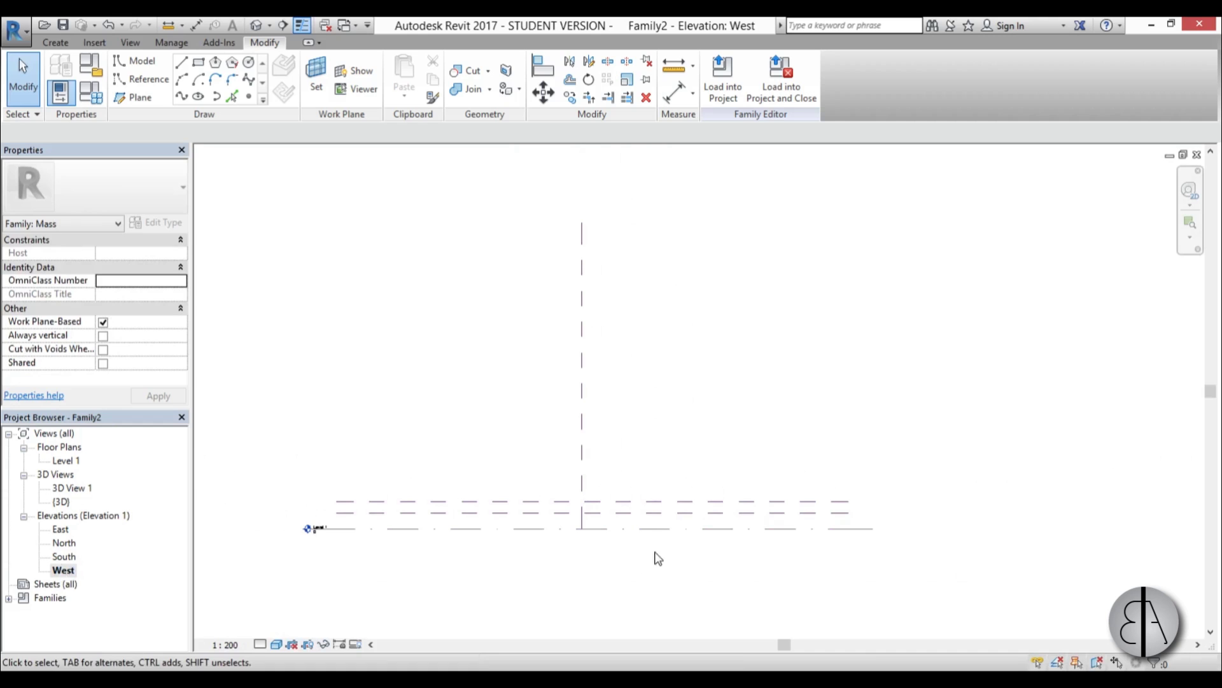
{"action": "scroll", "coordinate": [618, 488], "scroll_direction": "up", "scroll_amount": 1}
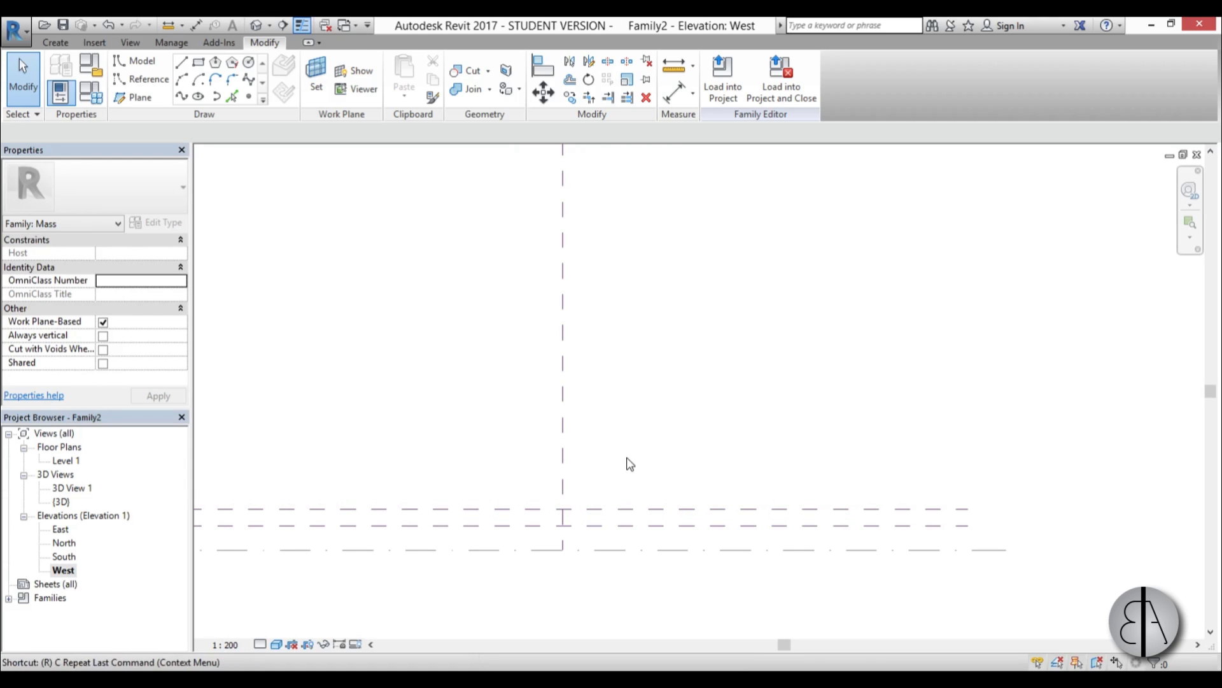
- Draw two vertical reference planes with RP, one on each side of the centre plane
{"action": "key", "text": "r"}
{"action": "key", "text": "p"}
{"action": "scroll", "coordinate": [628, 452], "scroll_direction": "down", "scroll_amount": 1}
{"action": "left_click", "coordinate": [483, 528]}
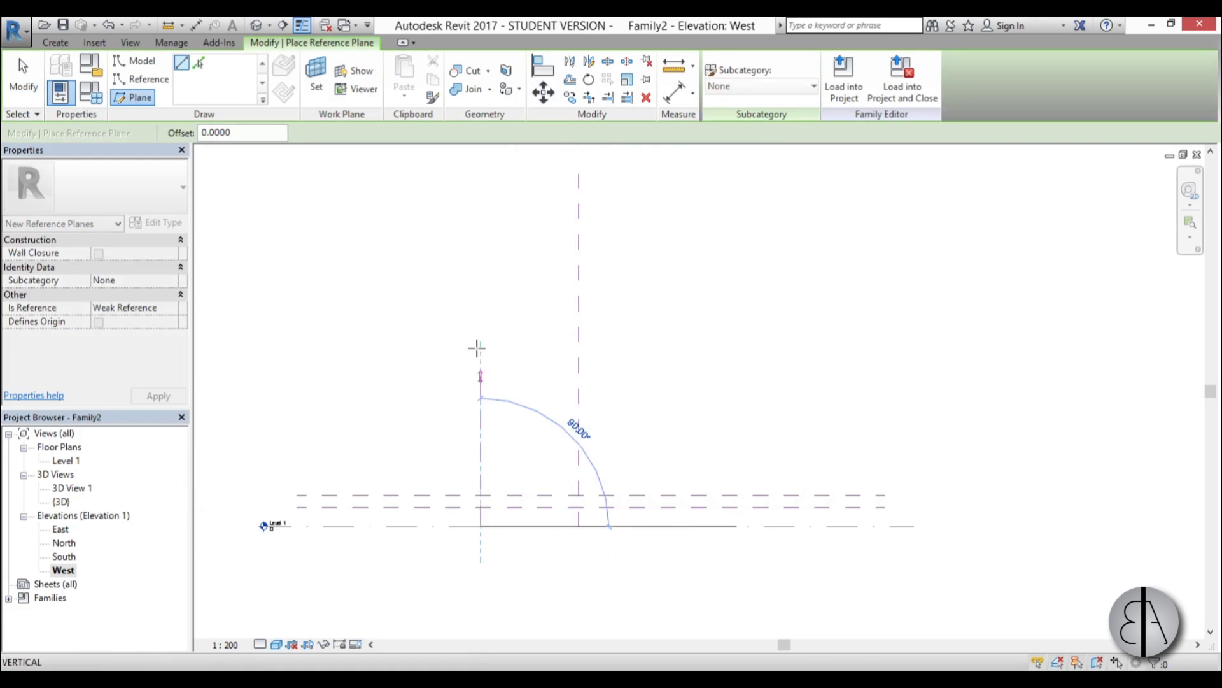
{"action": "left_click", "coordinate": [482, 225]}
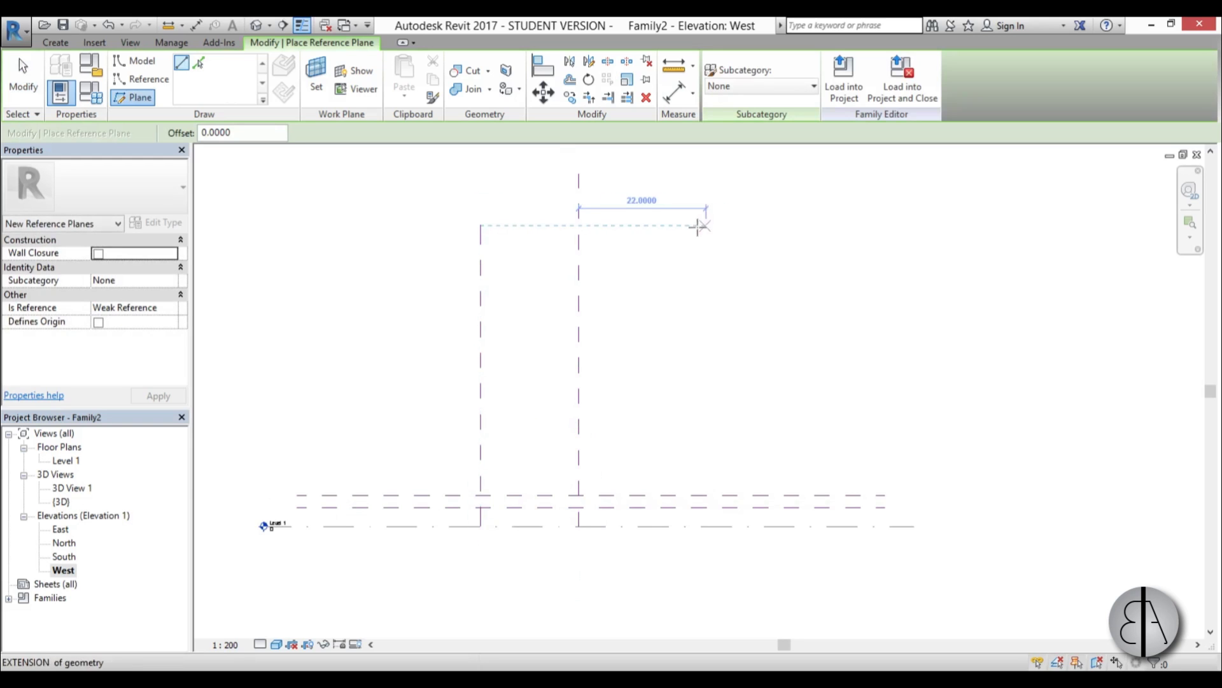
{"action": "left_click", "coordinate": [666, 225]}
{"action": "left_click", "coordinate": [666, 526]}
{"action": "key", "text": "Escape"}
{"action": "key", "text": "Escape"}
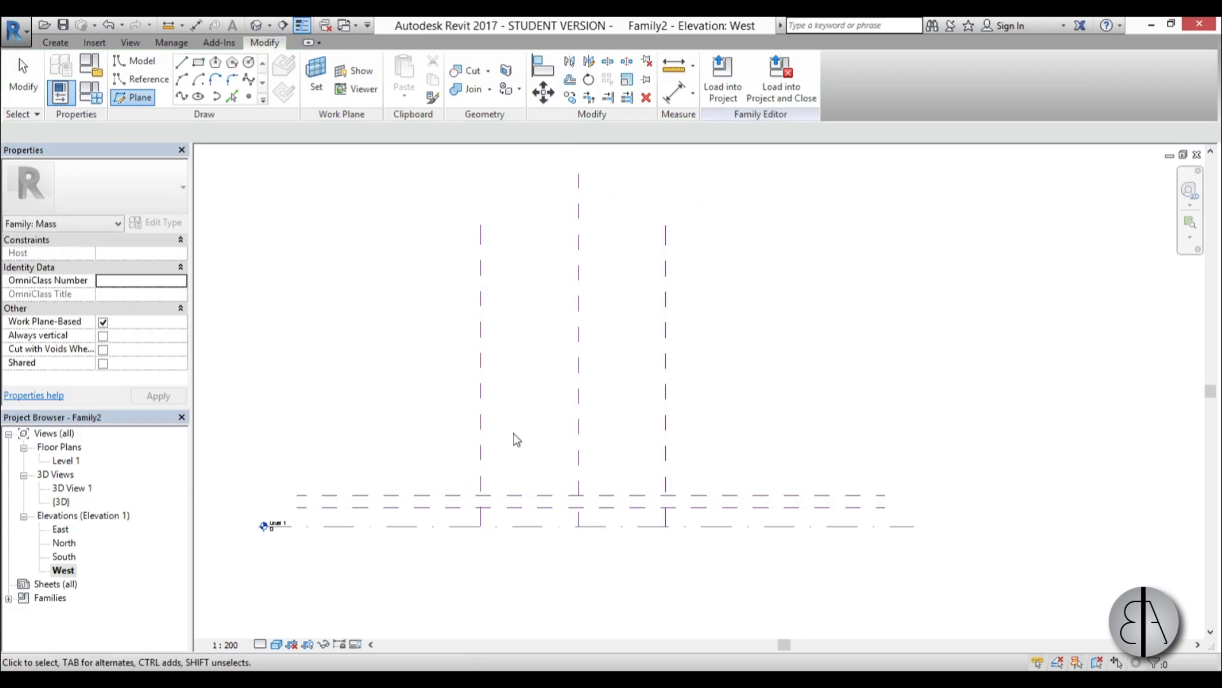
- Set both vertical reference planes 15.0000 from the centre plane
{"action": "left_click", "coordinate": [481, 442]}
{"action": "left_click", "coordinate": [519, 273]}
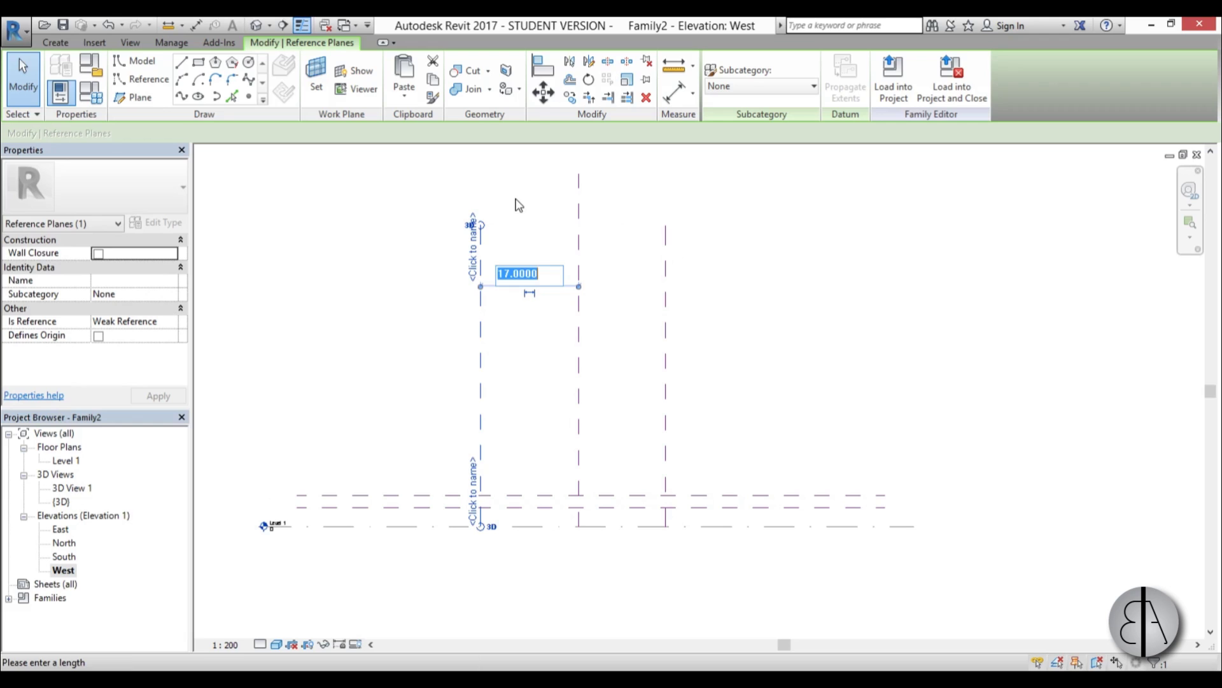
{"action": "type", "text": "15"}
{"action": "key", "text": "Return"}
{"action": "left_click", "coordinate": [665, 332]}
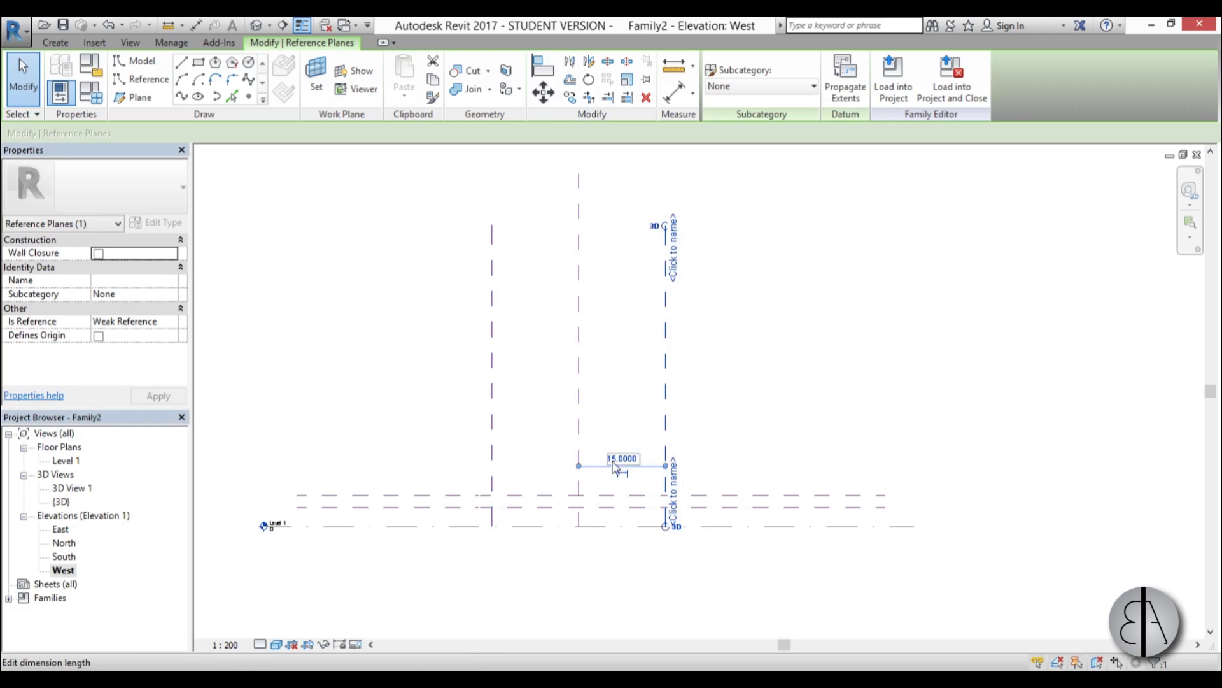
{"action": "key", "text": "Return"}
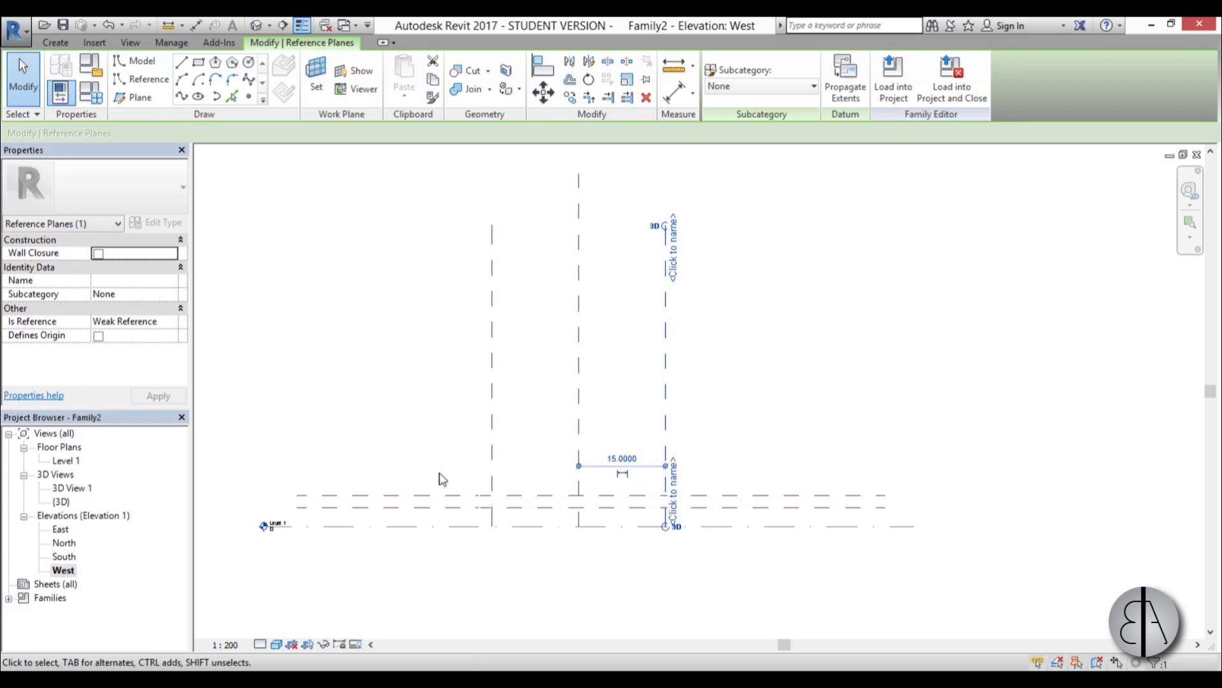
{"action": "left_click", "coordinate": [550, 614]}
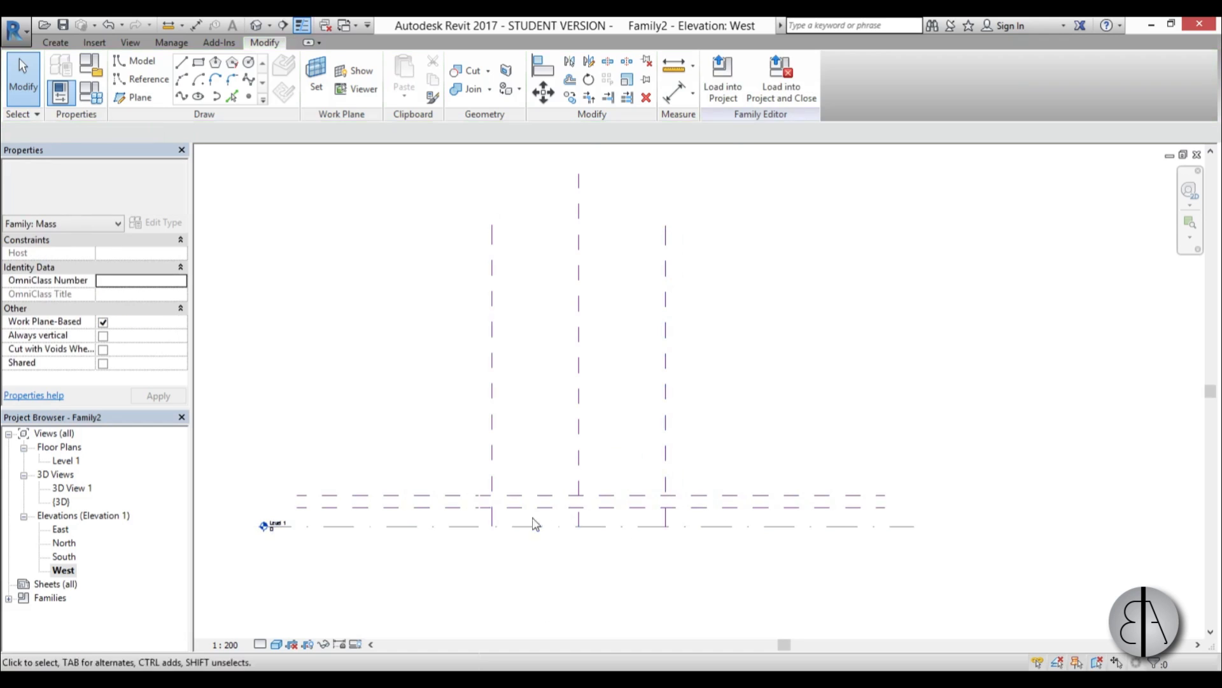
{"action": "scroll", "coordinate": [560, 540], "scroll_direction": "up", "scroll_amount": 3}
{"action": "scroll", "coordinate": [585, 503], "scroll_direction": "up", "scroll_amount": 1}
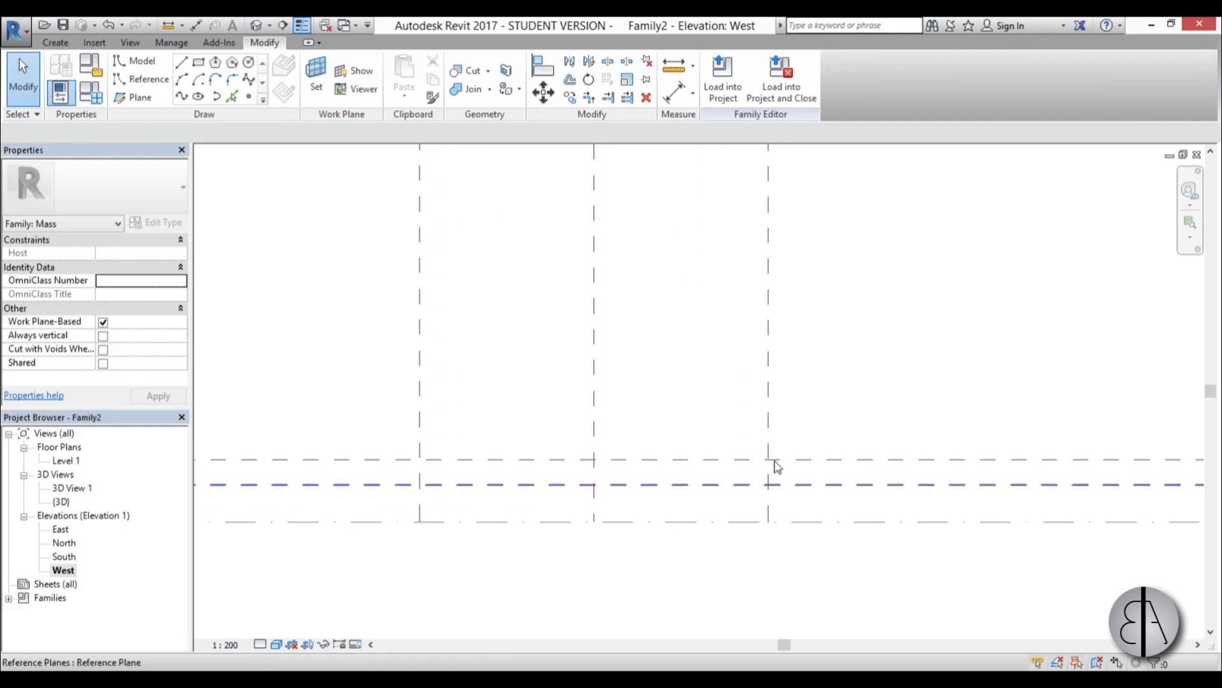
{"action": "scroll", "coordinate": [584, 486], "scroll_direction": "up", "scroll_amount": 2}
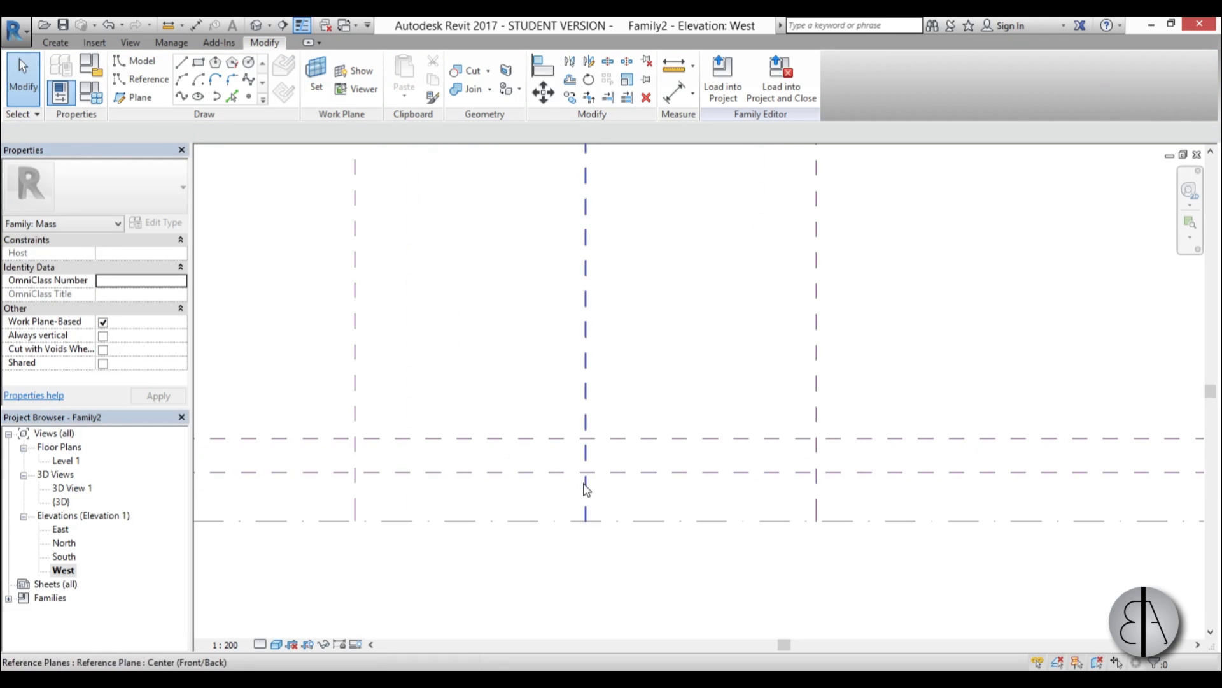
{"action": "middle_click_drag", "start_coordinate": [644, 508], "coordinate": [624, 505]}
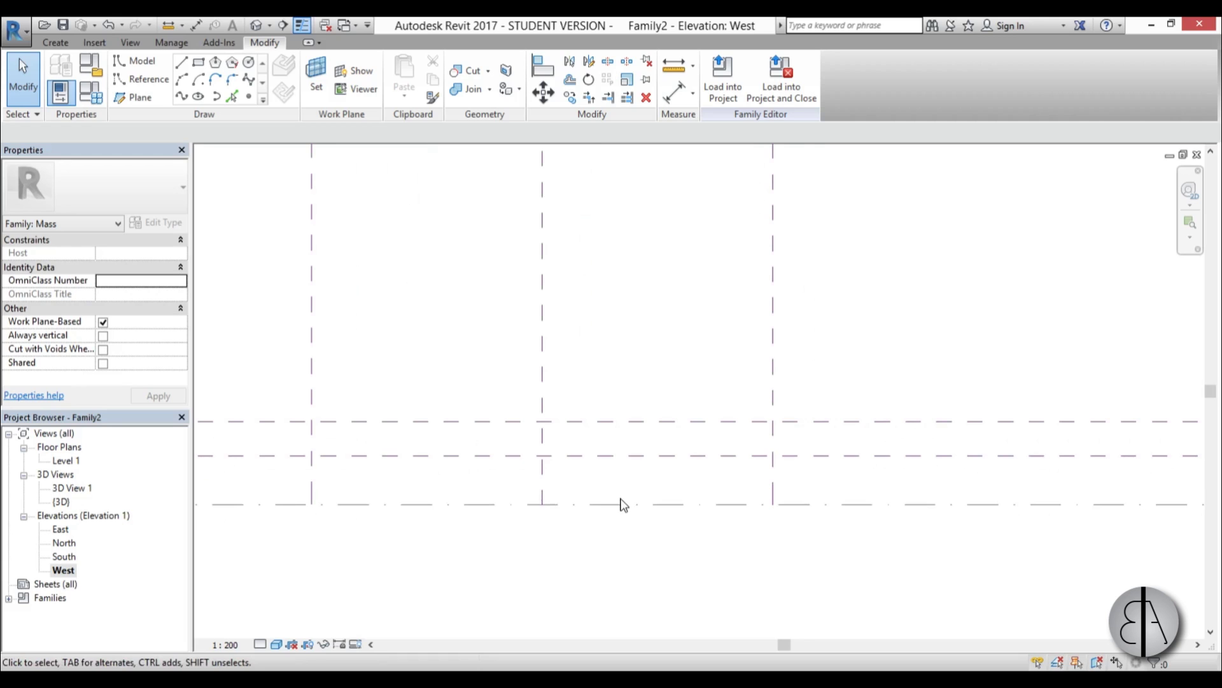
- Set up a model line on work plane r using the Start-End-Radius Arc tool
{"action": "left_click", "coordinate": [140, 61]}
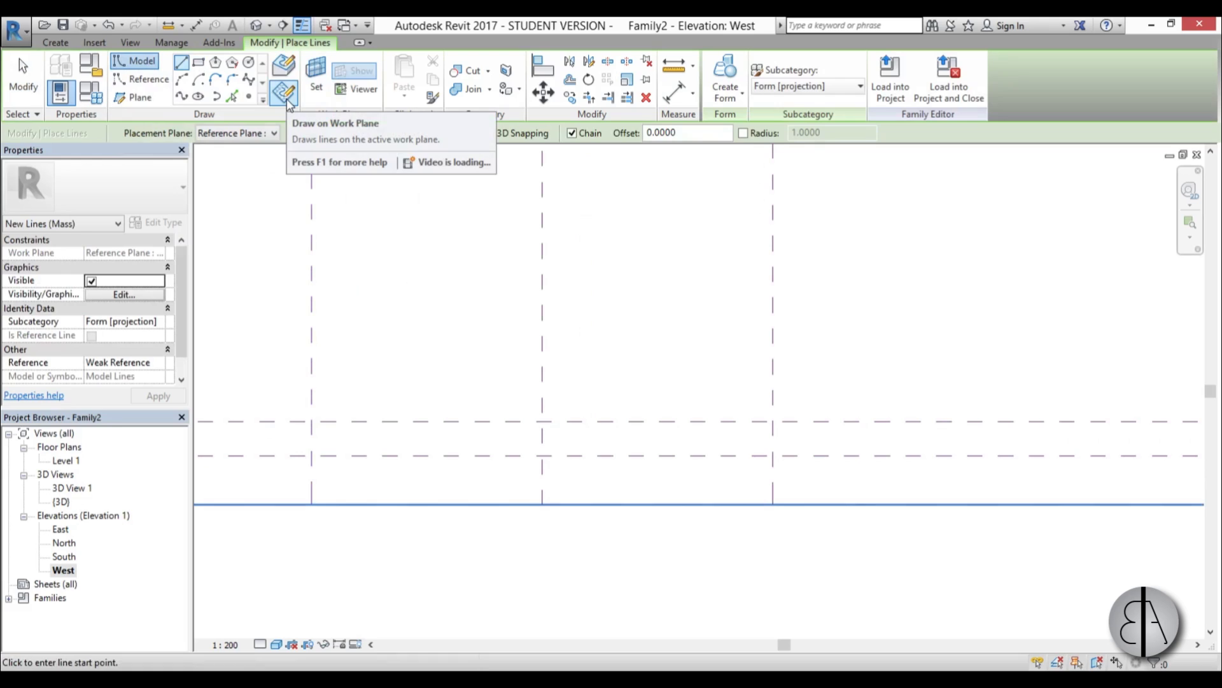
{"action": "left_click", "coordinate": [285, 102]}
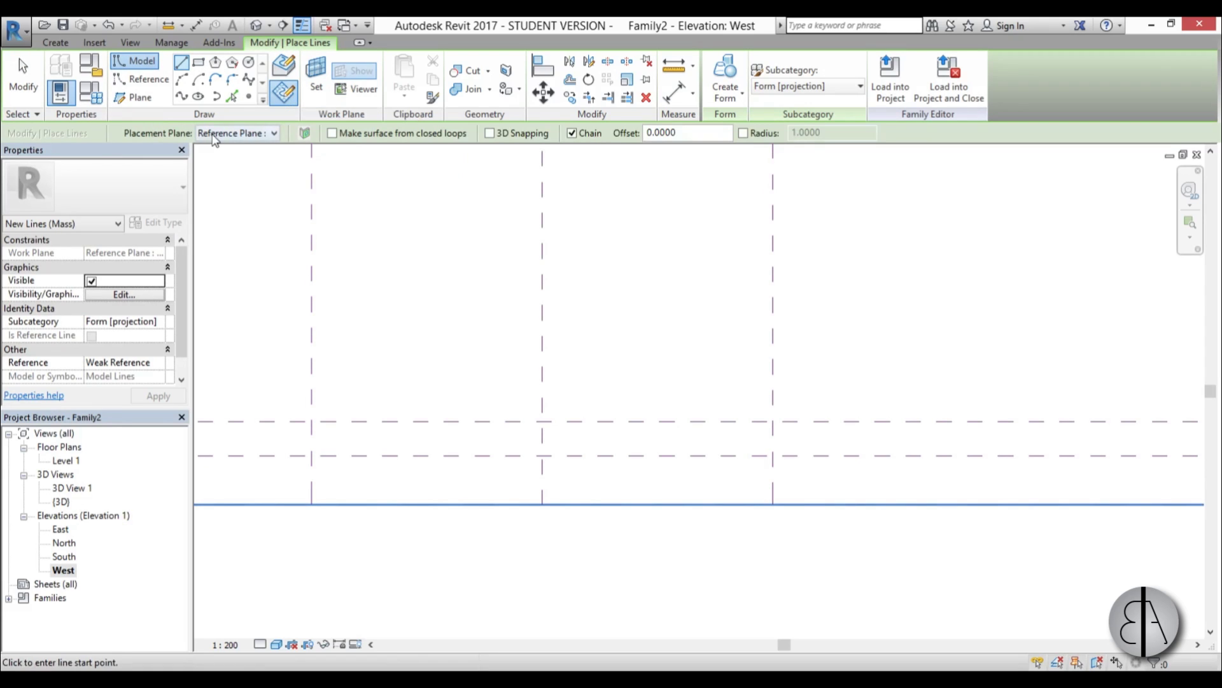
{"action": "left_click", "coordinate": [214, 134]}
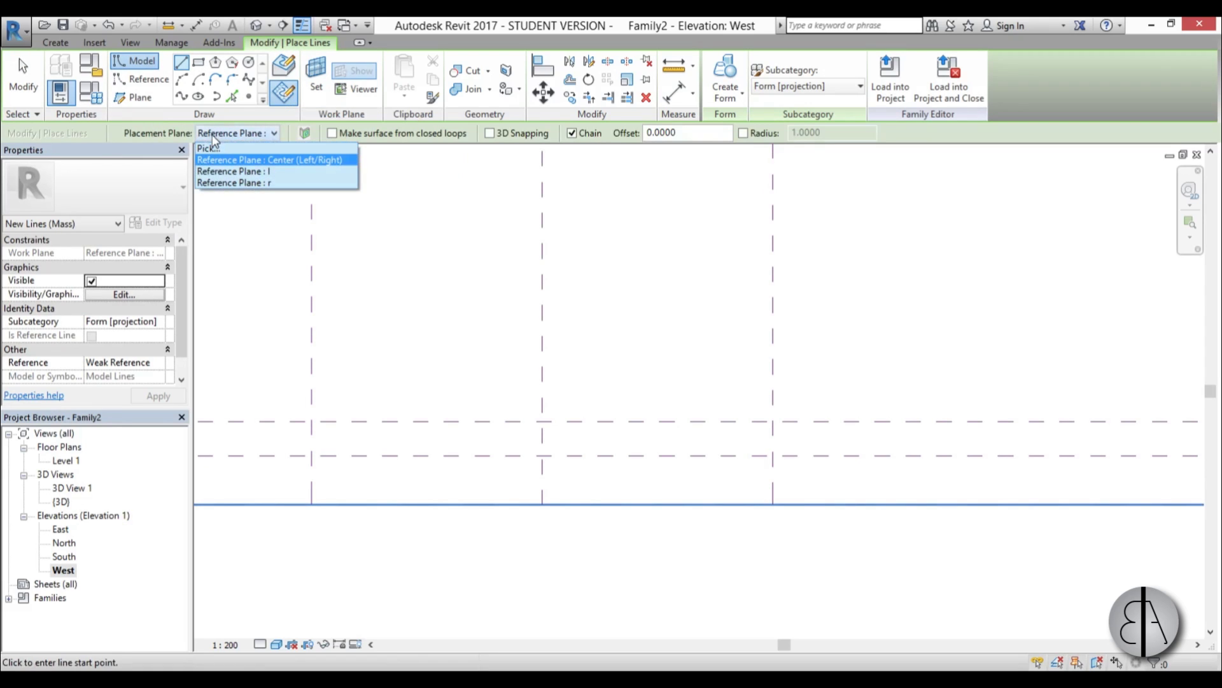
{"action": "left_click", "coordinate": [232, 184]}
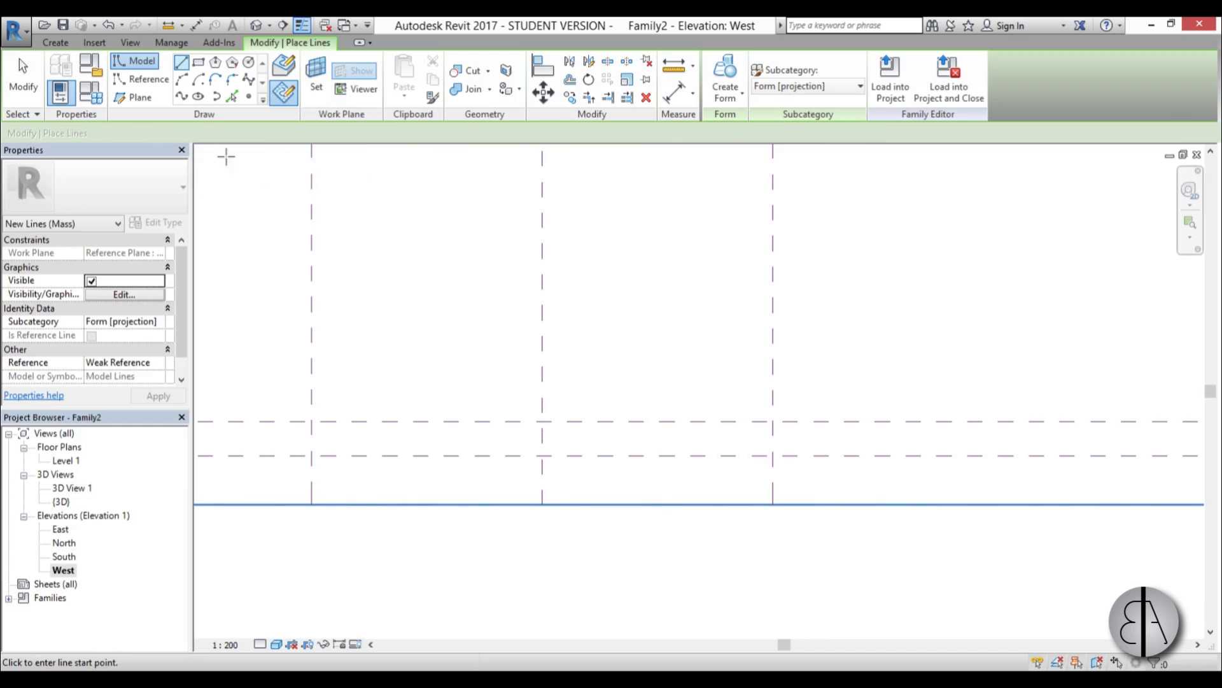
{"action": "left_click", "coordinate": [185, 84]}
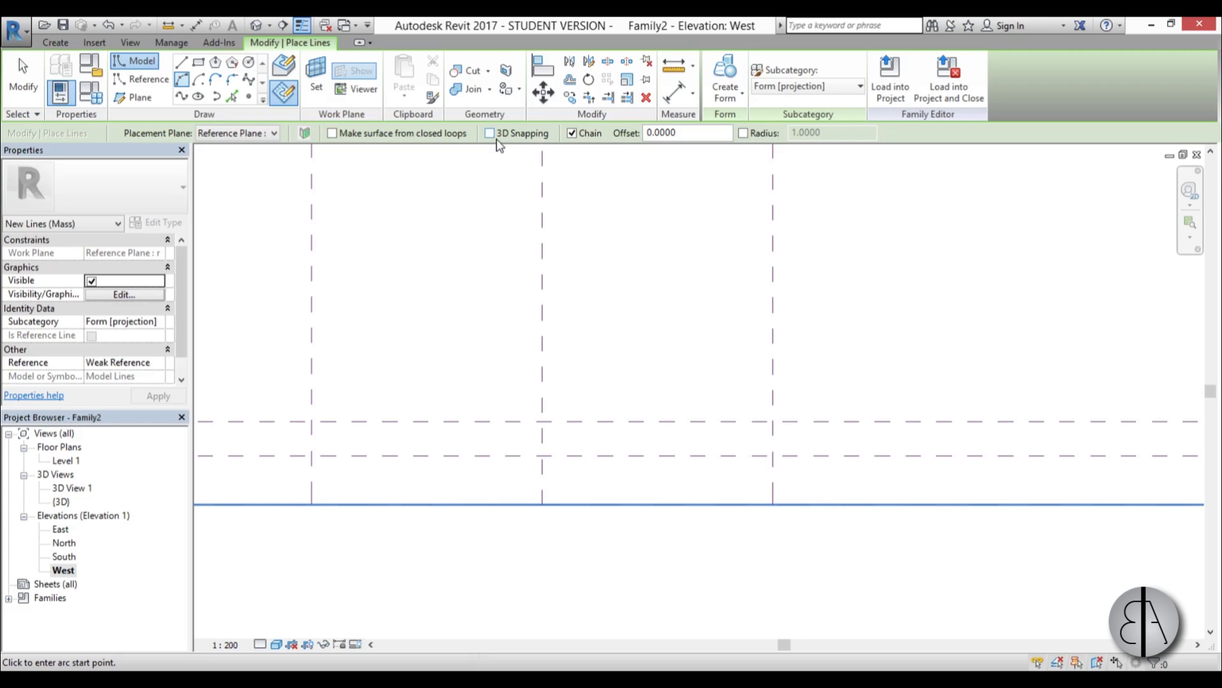
{"action": "scroll", "coordinate": [305, 530], "scroll_direction": "up", "scroll_amount": 4}
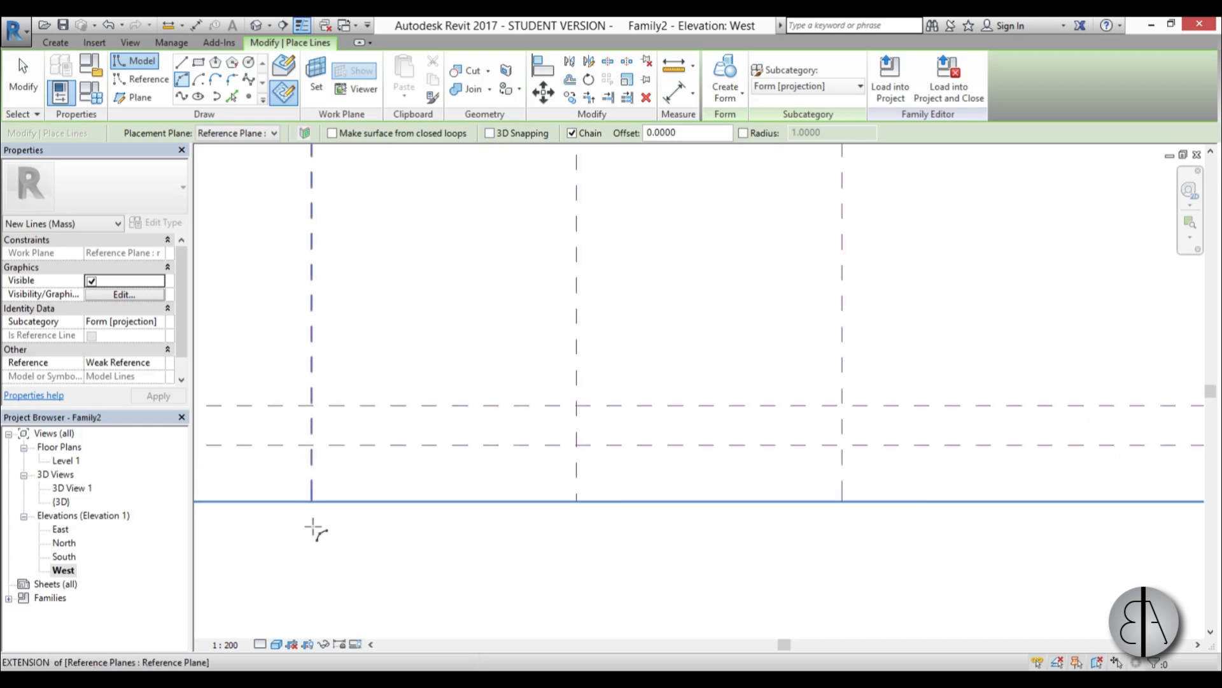
{"action": "scroll", "coordinate": [424, 509], "scroll_direction": "down", "scroll_amount": 10}
{"action": "scroll", "coordinate": [444, 521], "scroll_direction": "up", "scroll_amount": 4}
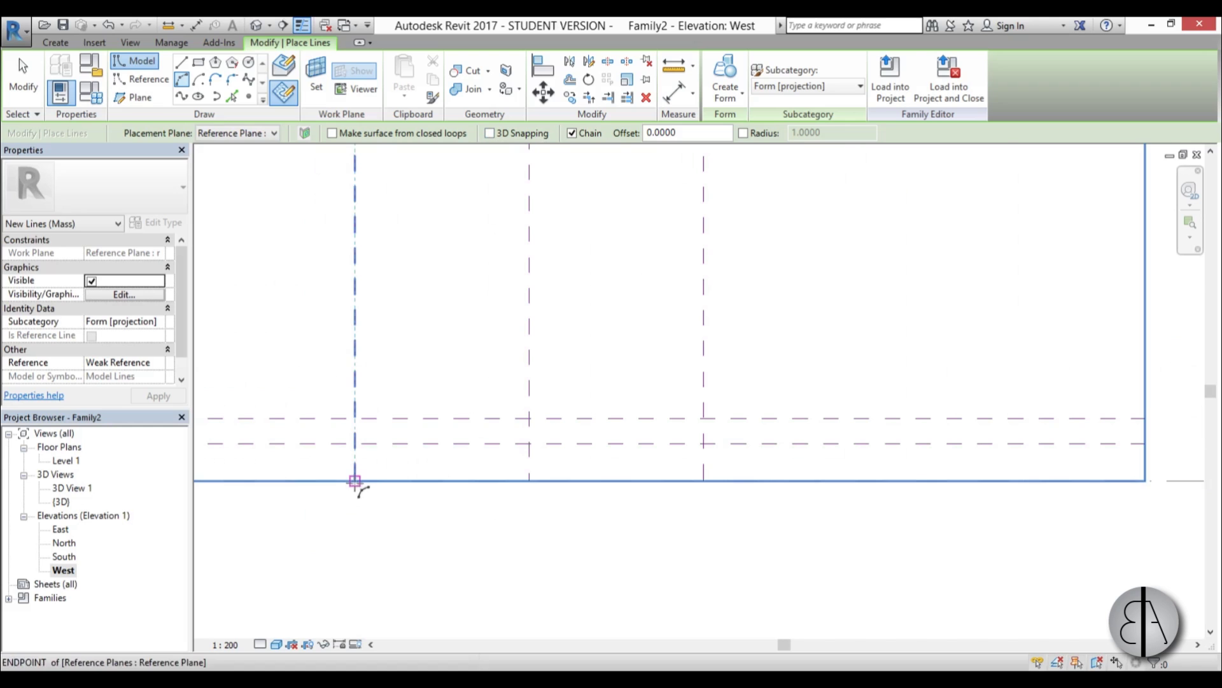
- Draw an arc from the left plane's base to the right plane's base, peaking at the centre intersection
{"action": "left_click", "coordinate": [355, 481]}
{"action": "scroll", "coordinate": [598, 505], "scroll_direction": "up", "scroll_amount": 2}
{"action": "scroll", "coordinate": [598, 505], "scroll_direction": "up", "scroll_amount": 1}
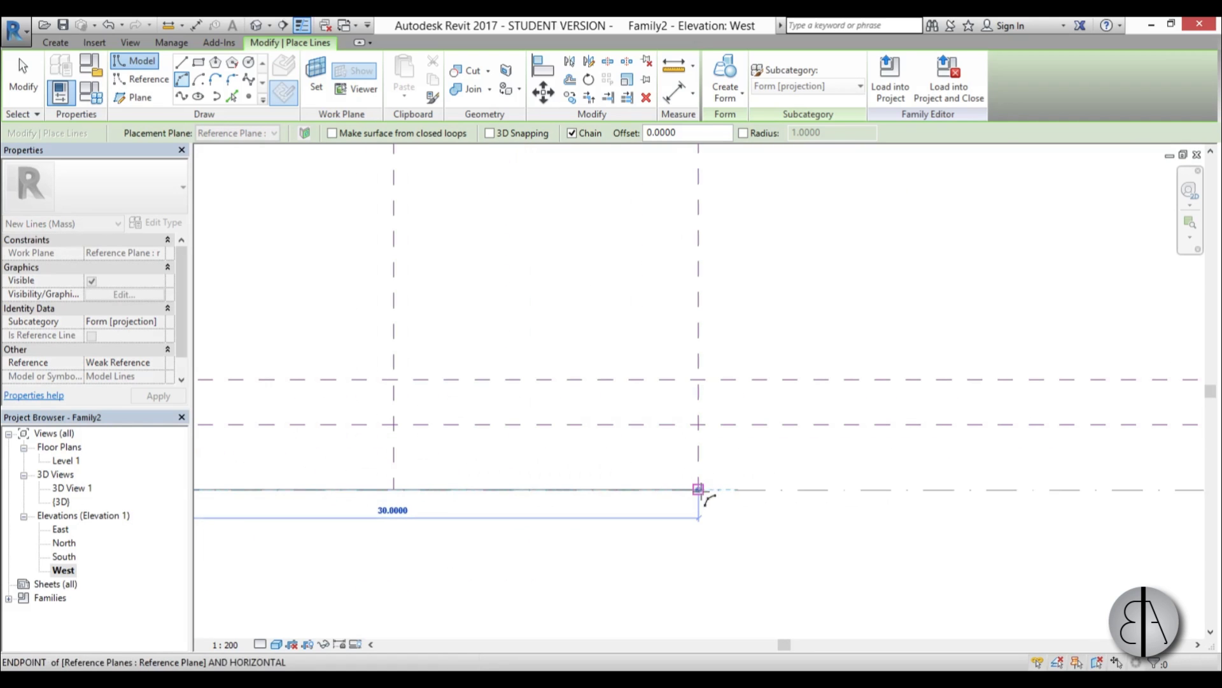
{"action": "left_click", "coordinate": [698, 490]}
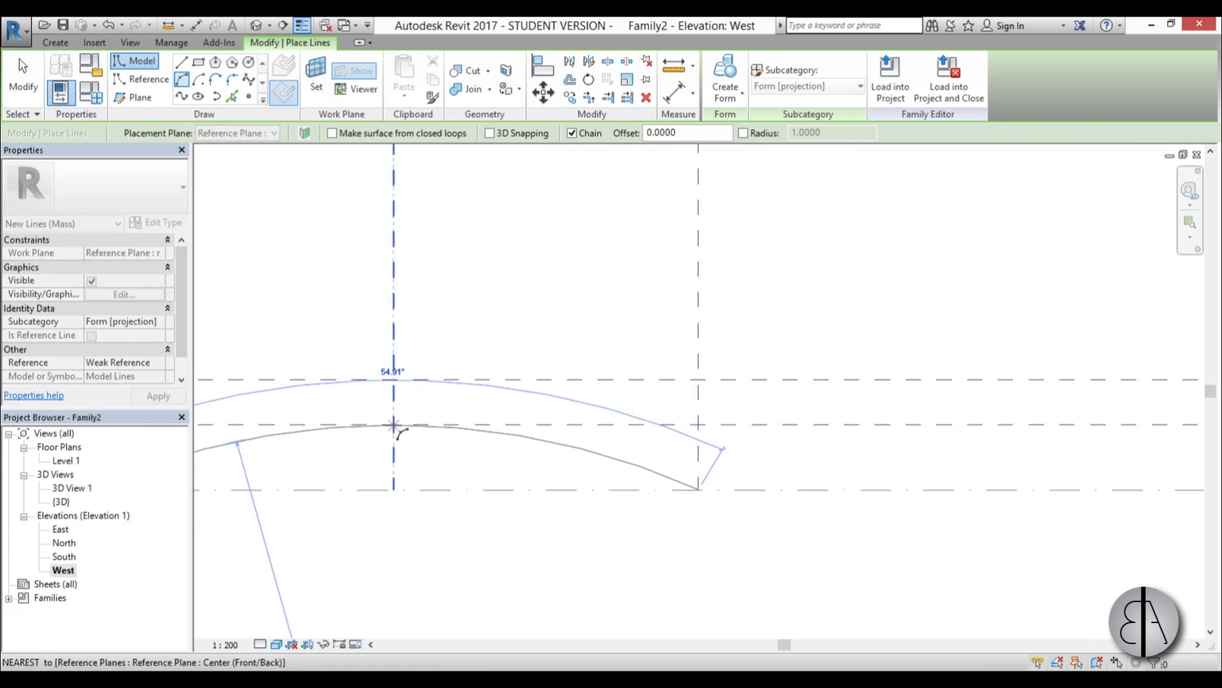
{"action": "scroll", "coordinate": [393, 426], "scroll_direction": "up", "scroll_amount": 2}
{"action": "scroll", "coordinate": [393, 425], "scroll_direction": "up", "scroll_amount": 3}
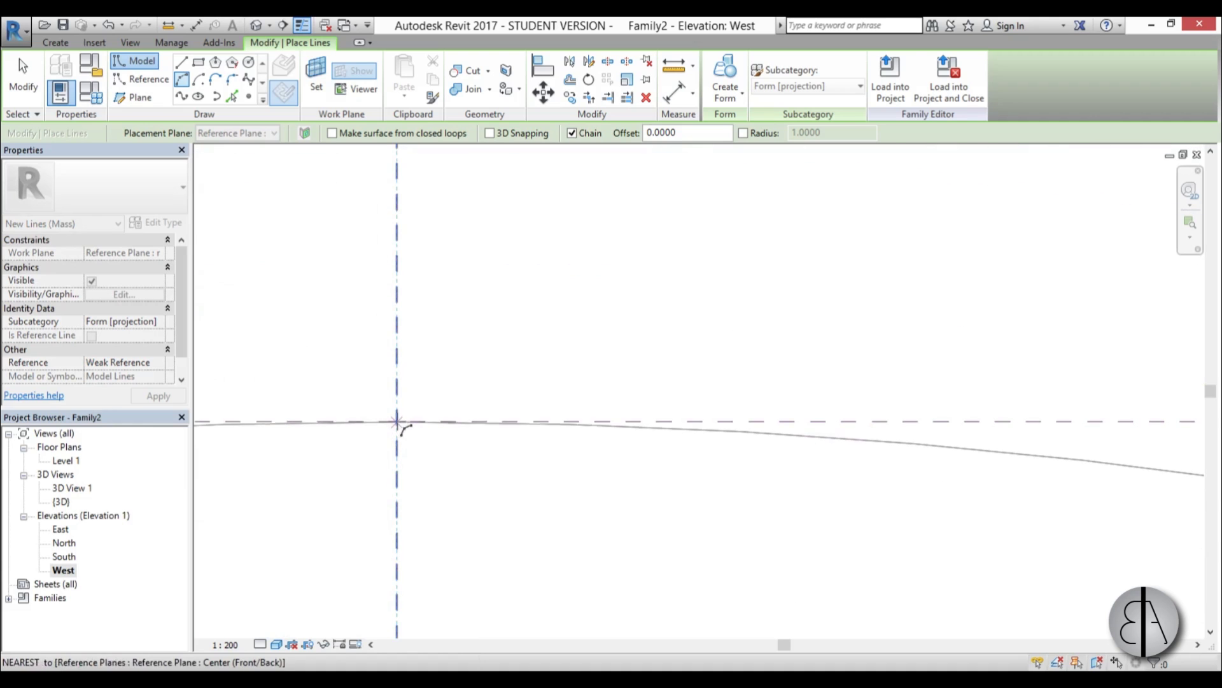
{"action": "scroll", "coordinate": [640, 402], "scroll_direction": "down", "scroll_amount": 6}
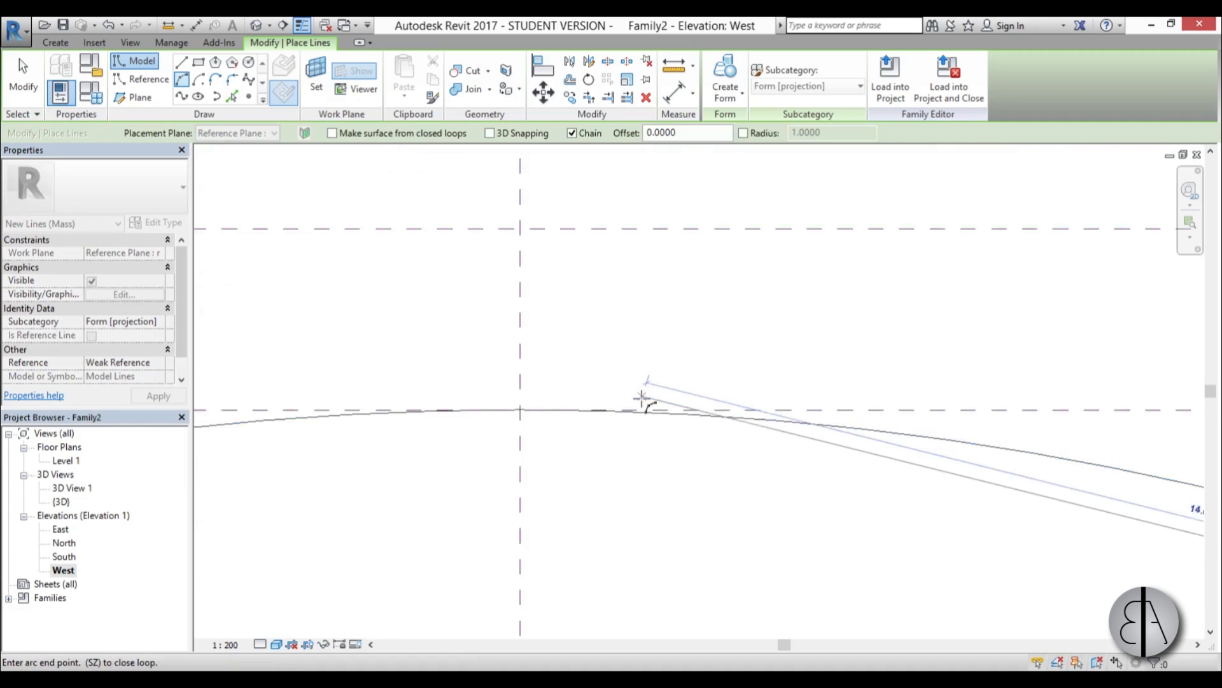
{"action": "left_click", "coordinate": [636, 414]}
{"action": "key", "text": "Escape"}
{"action": "key", "text": "Escape"}
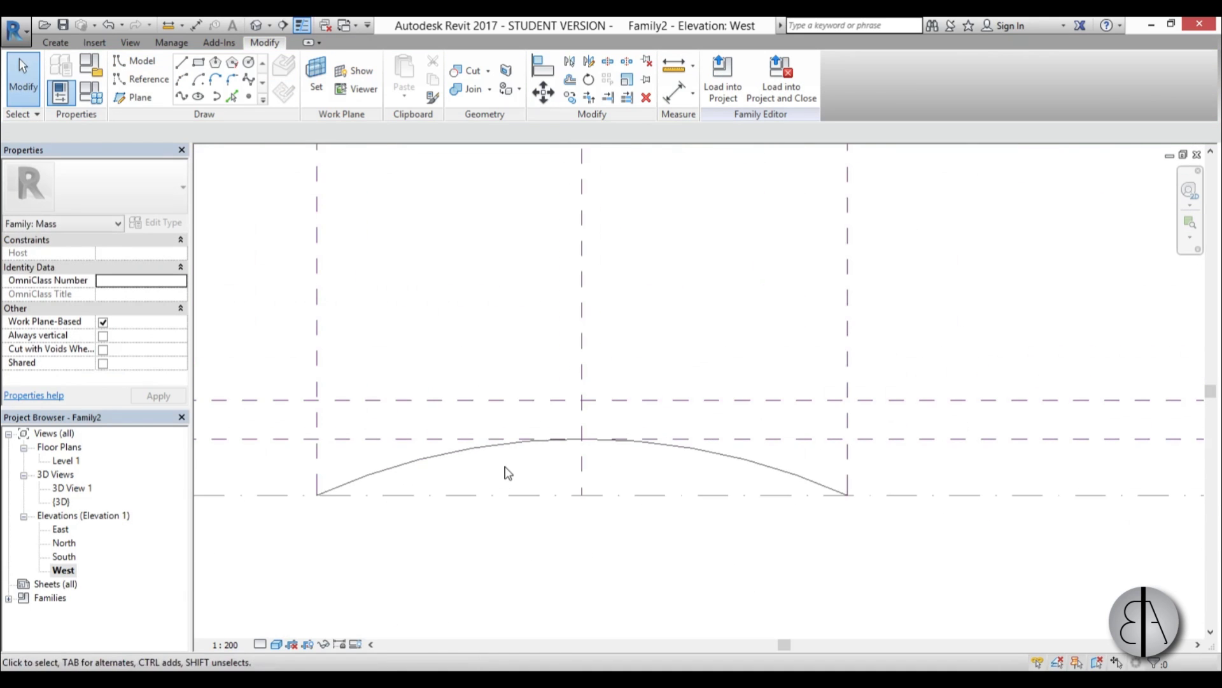
{"action": "scroll", "coordinate": [506, 460], "scroll_direction": "up", "scroll_amount": 2}
{"action": "scroll", "coordinate": [507, 460], "scroll_direction": "down", "scroll_amount": 1}
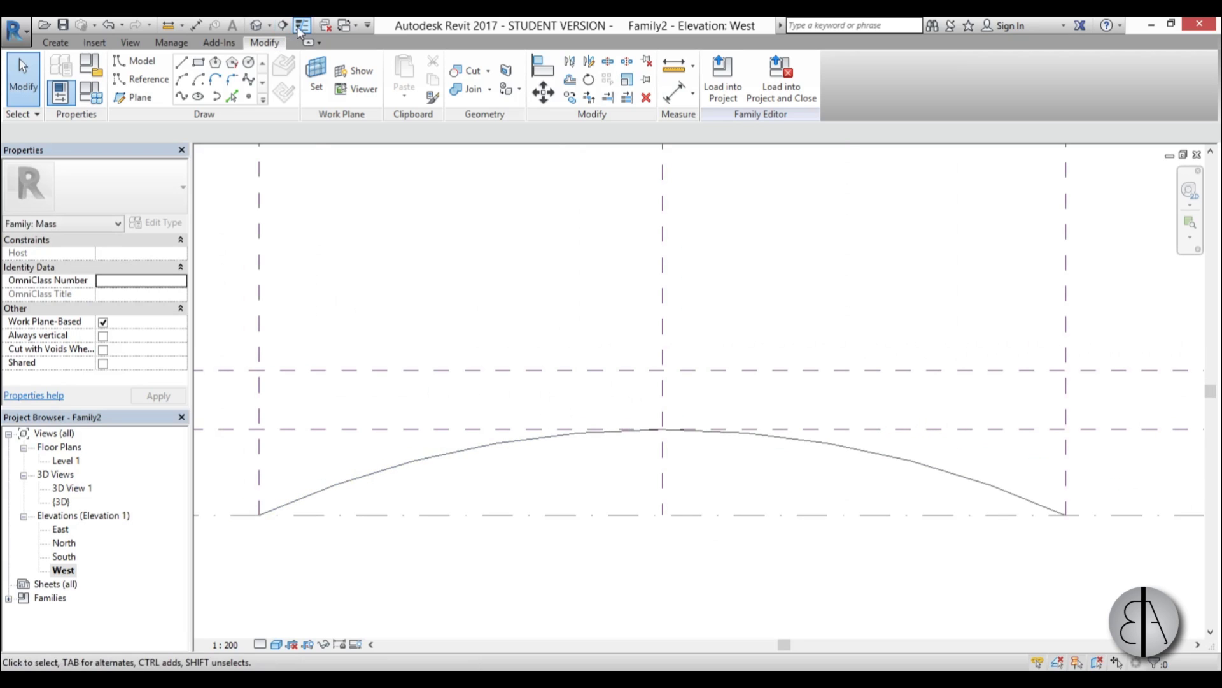
- Turn Thin Lines off so the arc displays at full thickness
{"action": "left_click", "coordinate": [301, 27]}
{"action": "scroll", "coordinate": [514, 503], "scroll_direction": "down", "scroll_amount": 1}
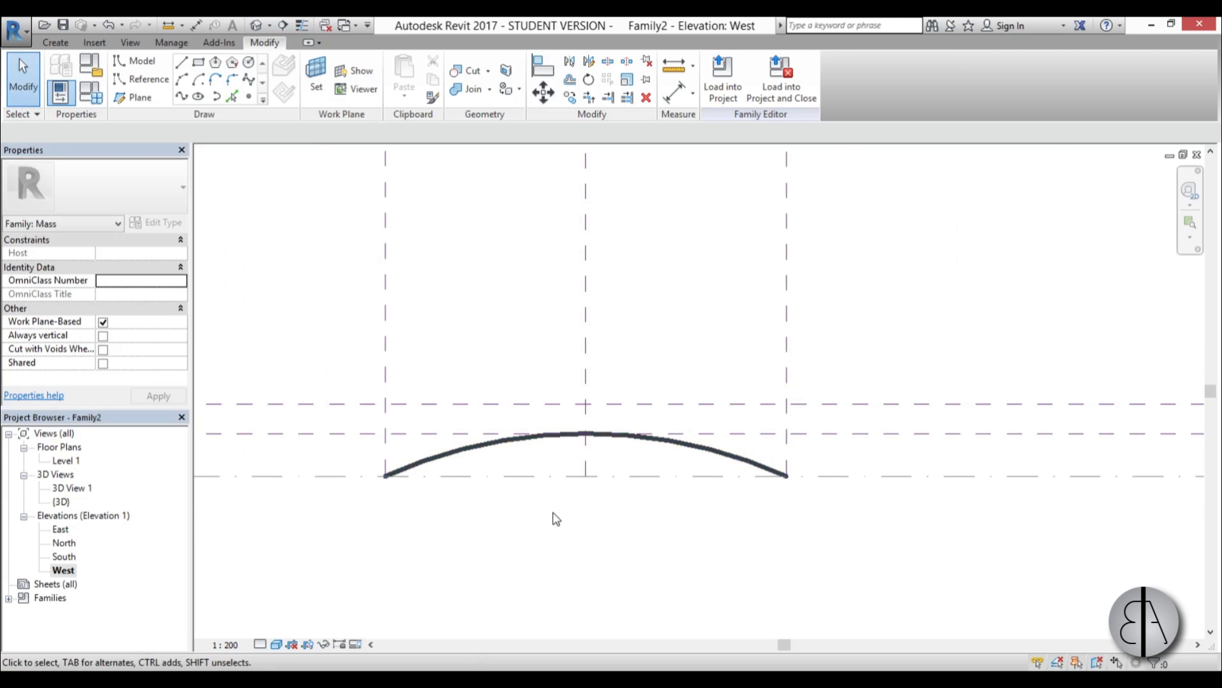
{"action": "scroll", "coordinate": [553, 519], "scroll_direction": "up", "scroll_amount": 2}
{"action": "scroll", "coordinate": [510, 547], "scroll_direction": "up", "scroll_amount": 1}
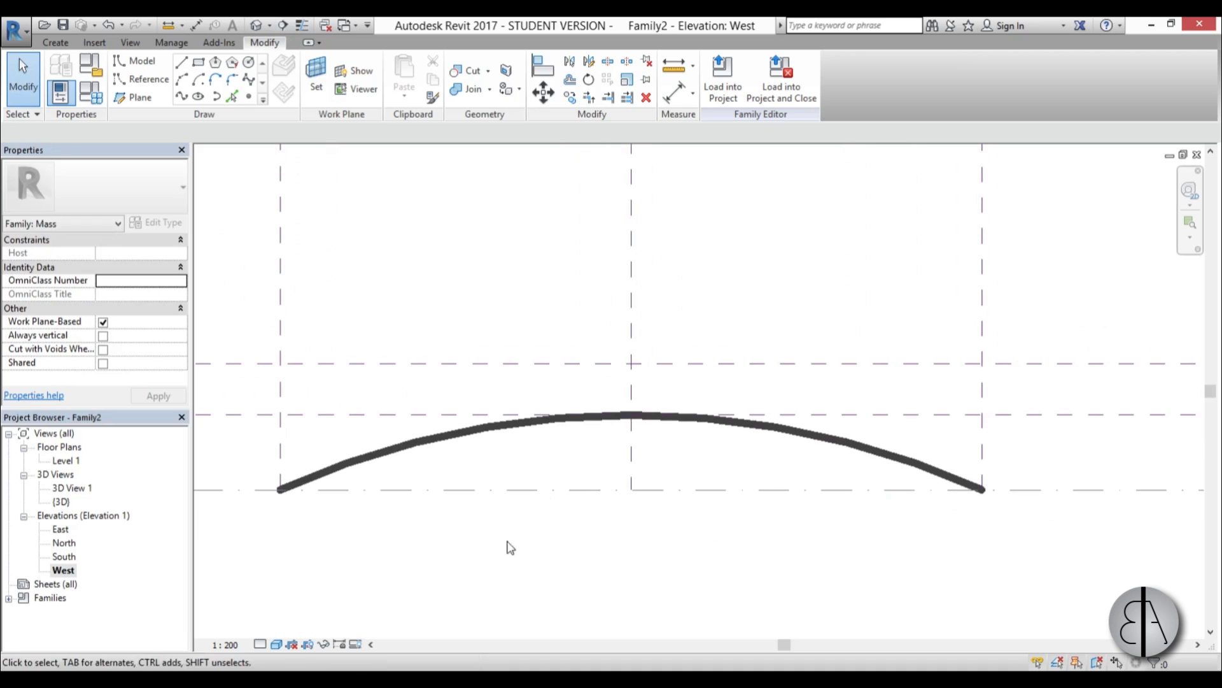
{"action": "middle_click_drag", "start_coordinate": [576, 528], "coordinate": [512, 526]}
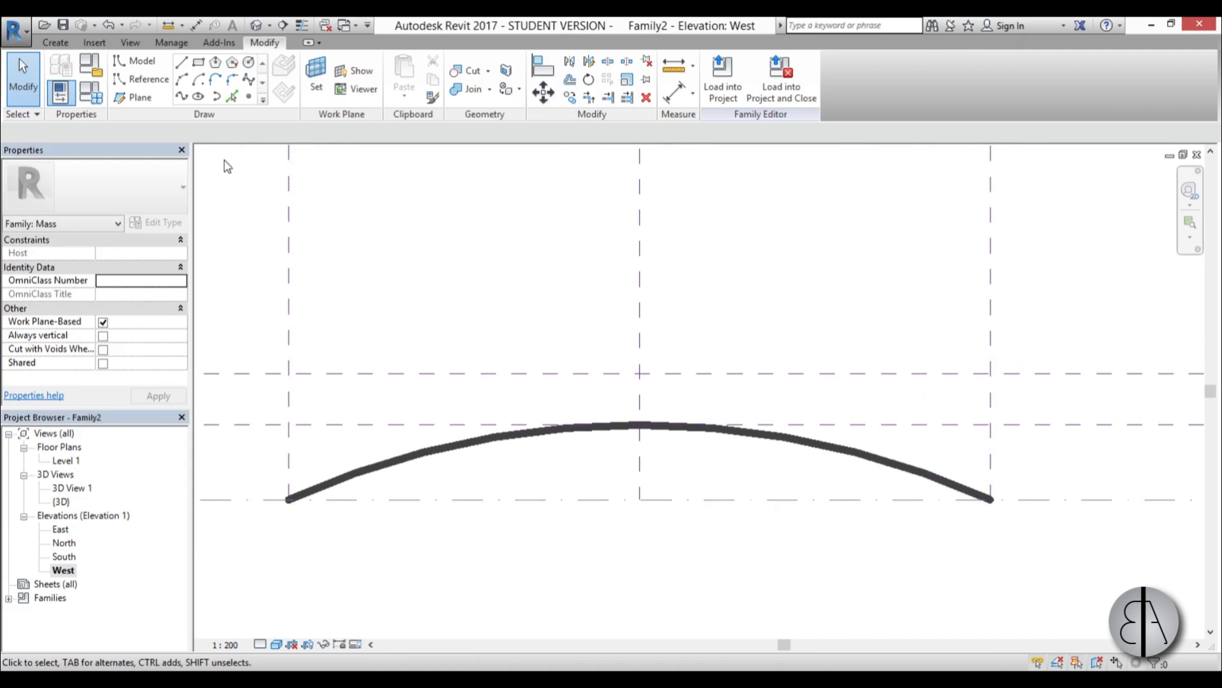
{"action": "left_click", "coordinate": [135, 60]}
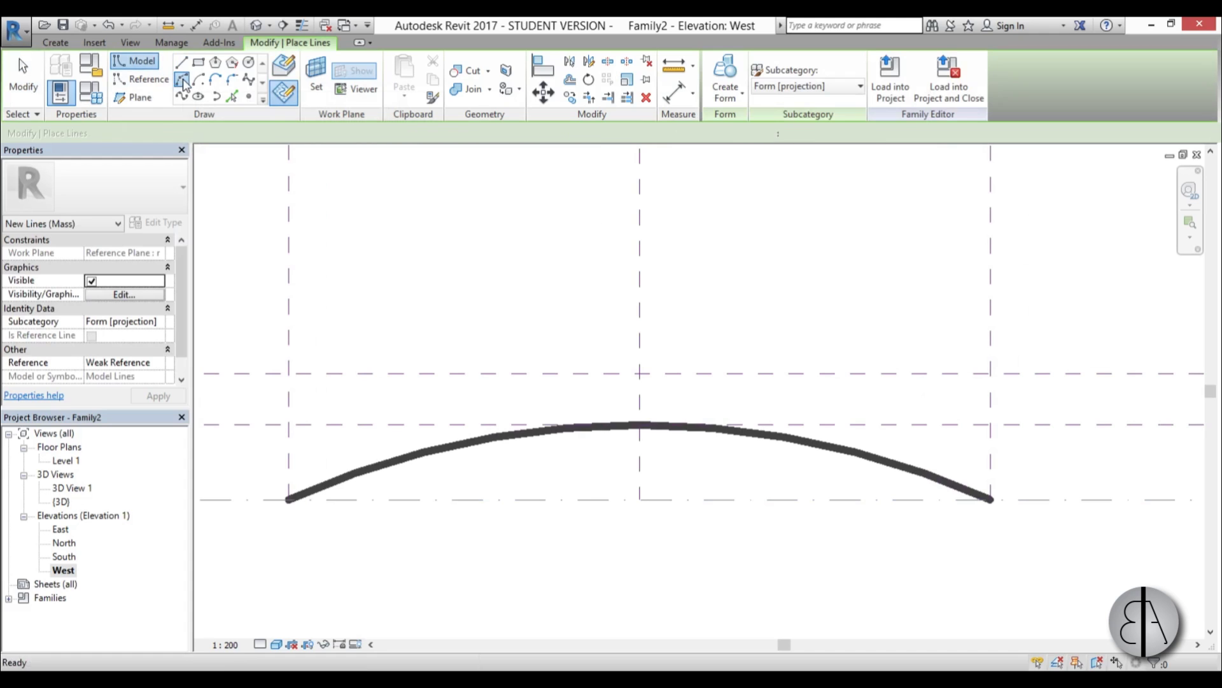
- Draw an arc on reference plane l peaking at the upper plane intersection
{"action": "left_click", "coordinate": [241, 134]}
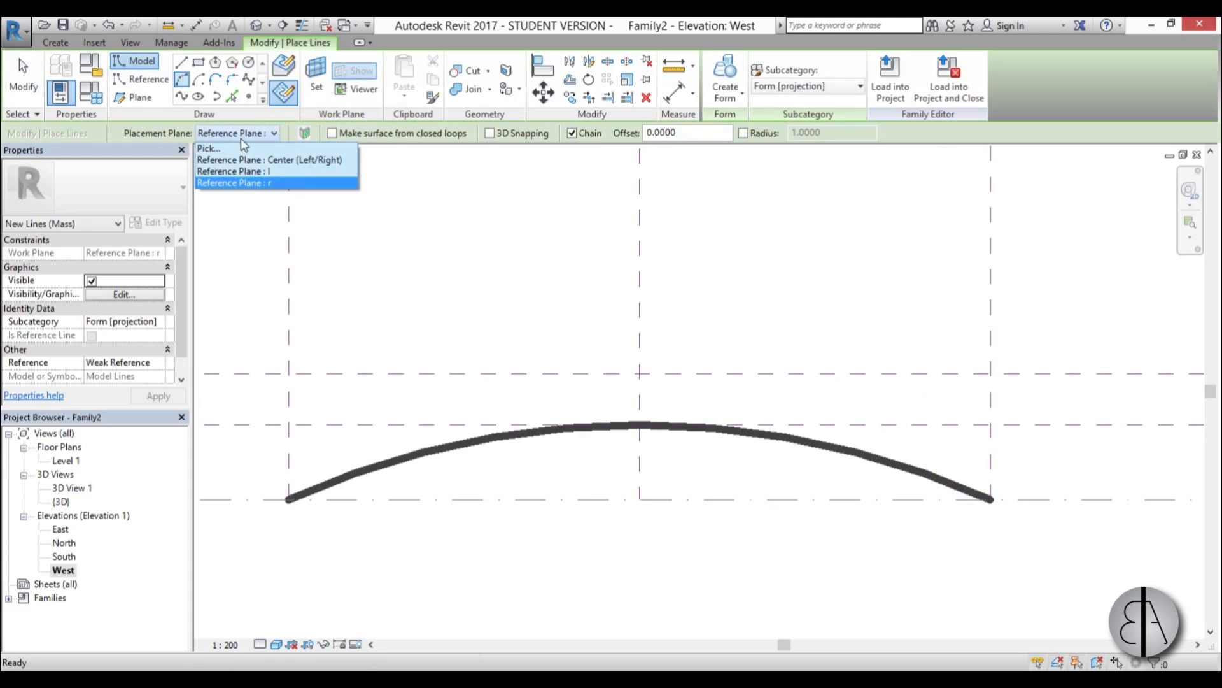
{"action": "left_click", "coordinate": [238, 171]}
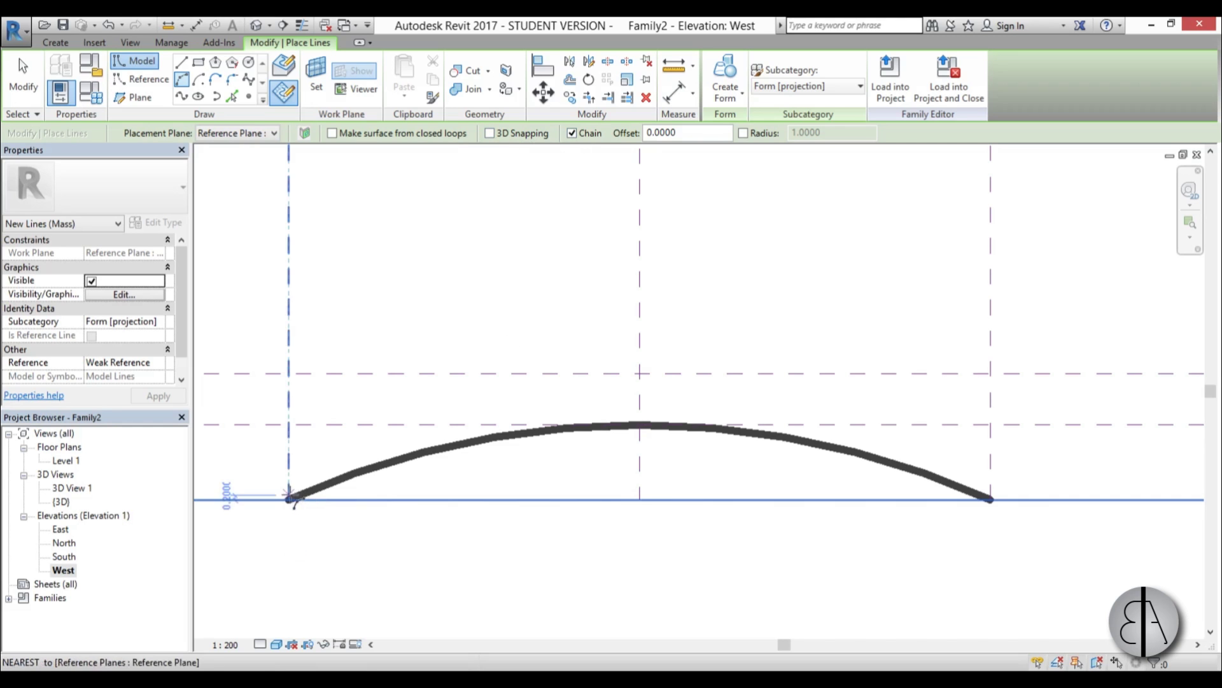
{"action": "left_click", "coordinate": [288, 499]}
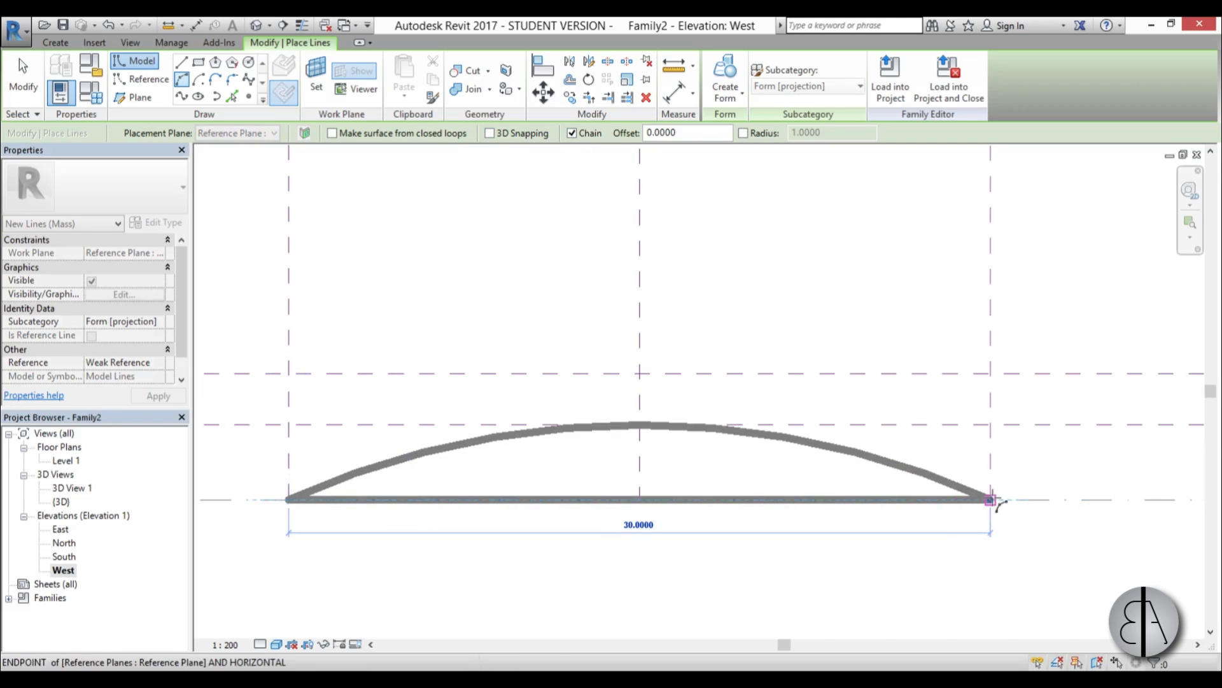
{"action": "left_click", "coordinate": [990, 499]}
{"action": "scroll", "coordinate": [653, 386], "scroll_direction": "up", "scroll_amount": 4}
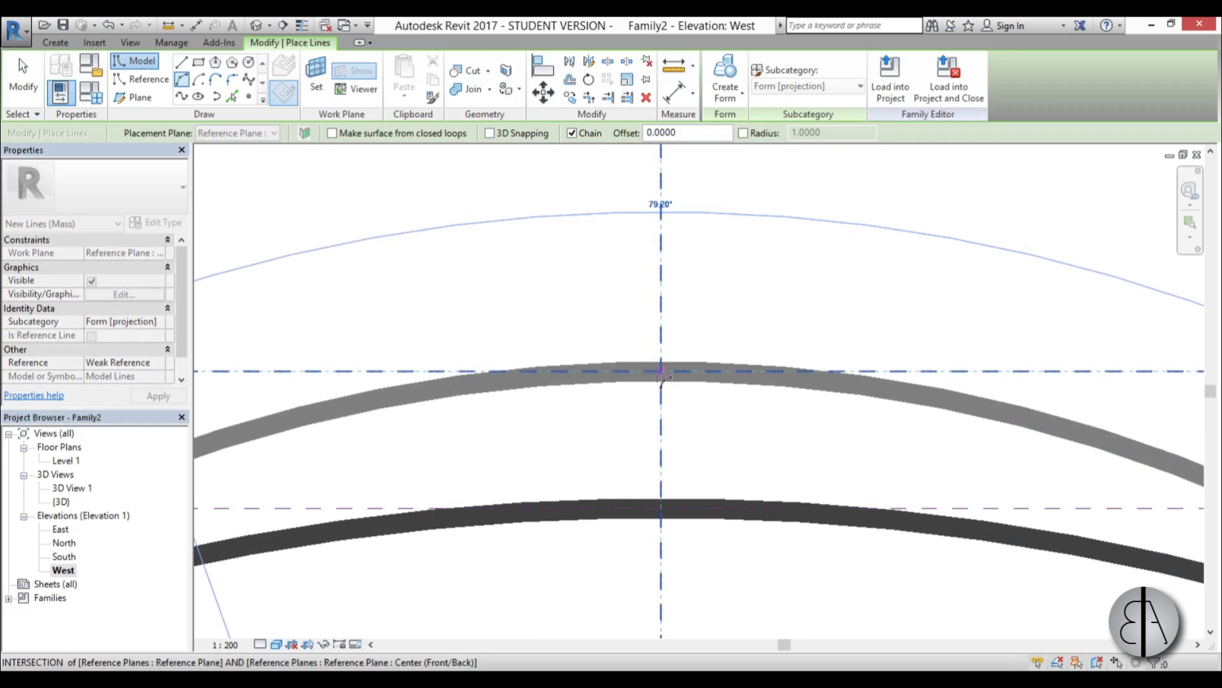
{"action": "left_click", "coordinate": [661, 375]}
{"action": "scroll", "coordinate": [661, 375], "scroll_direction": "down", "scroll_amount": 5}
{"action": "key", "text": "Escape"}
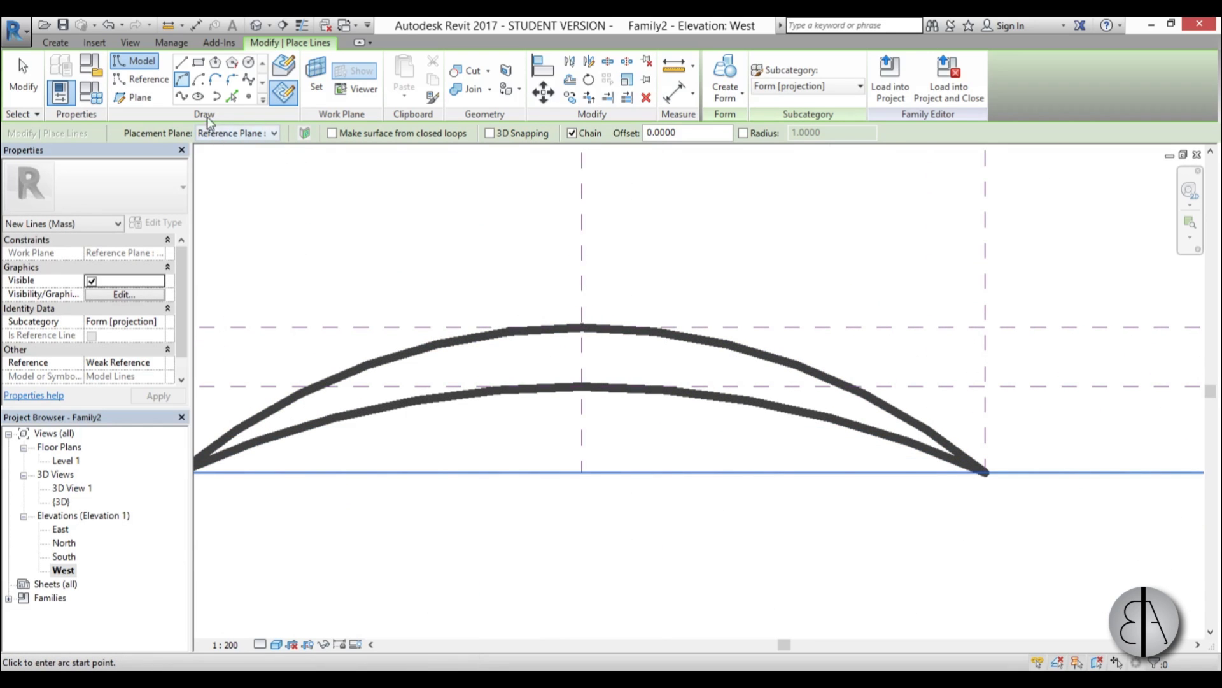
- Draw another arc on plane l between the shared endpoints through the reference-plane intersection
{"action": "left_click", "coordinate": [259, 135]}
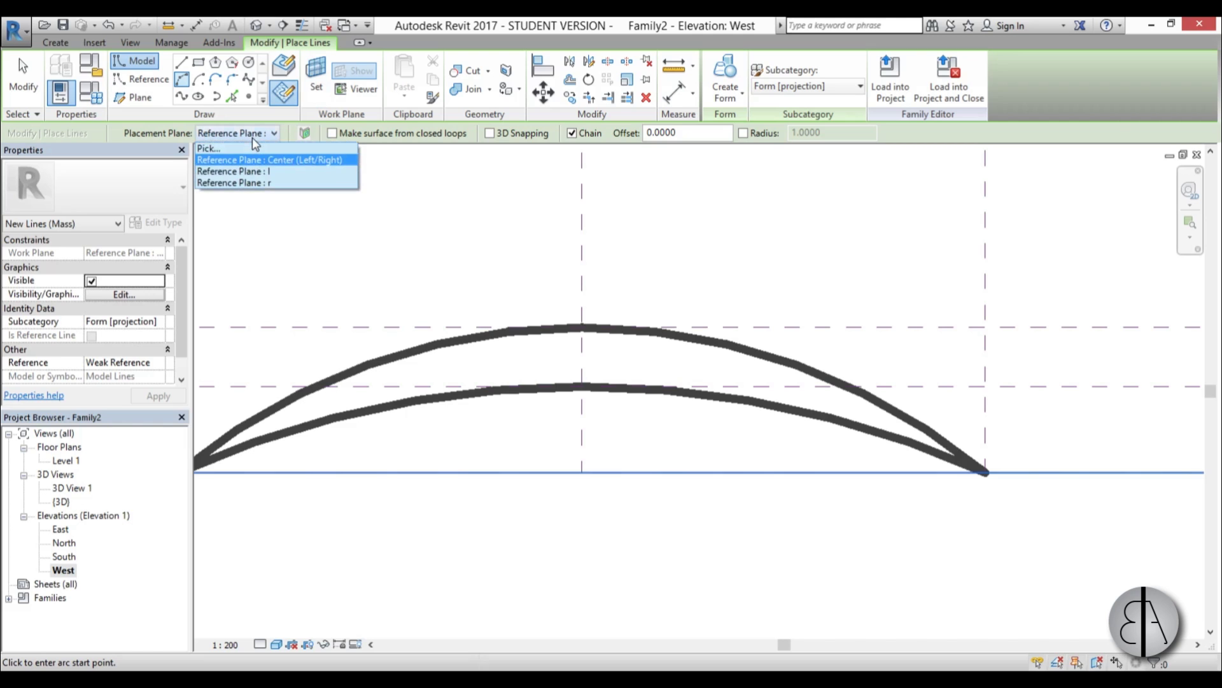
{"action": "left_click", "coordinate": [229, 173]}
{"action": "middle_click_drag", "start_coordinate": [439, 476], "coordinate": [762, 425]}
{"action": "left_click", "coordinate": [502, 423]}
{"action": "scroll", "coordinate": [626, 439], "scroll_direction": "down", "scroll_amount": 2}
{"action": "middle_click_drag", "start_coordinate": [626, 439], "coordinate": [349, 467]}
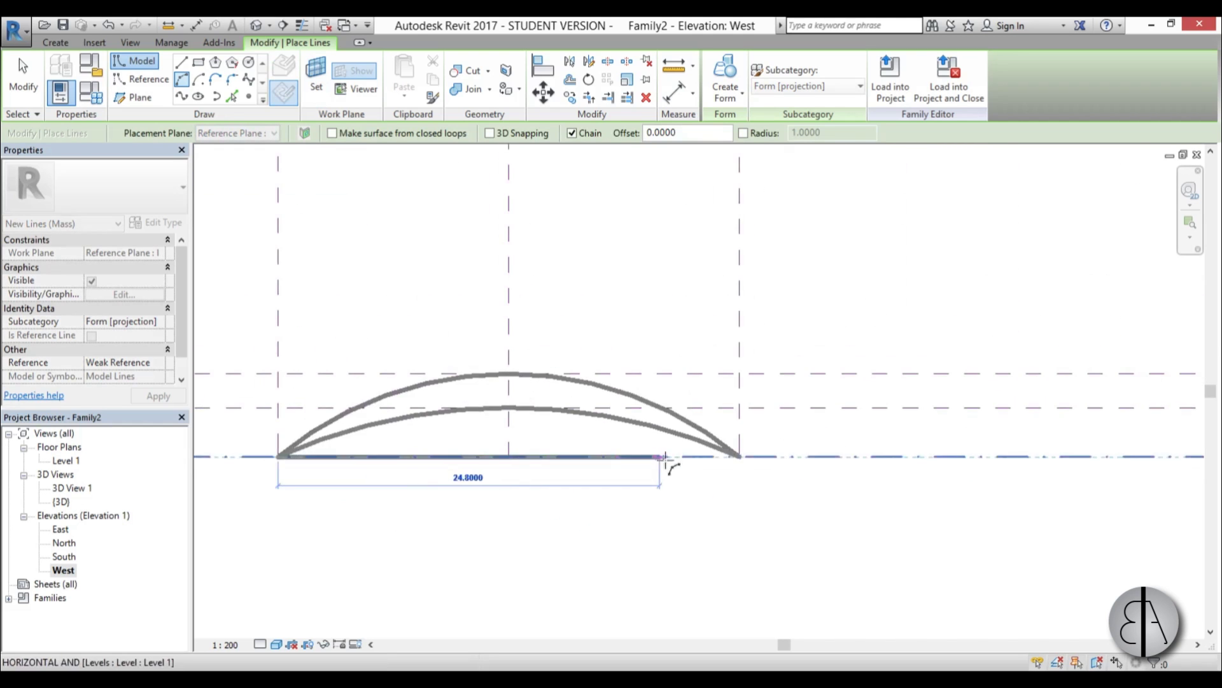
{"action": "scroll", "coordinate": [662, 459], "scroll_direction": "up", "scroll_amount": 2}
{"action": "left_click", "coordinate": [779, 454]}
{"action": "scroll", "coordinate": [466, 318], "scroll_direction": "up", "scroll_amount": 6}
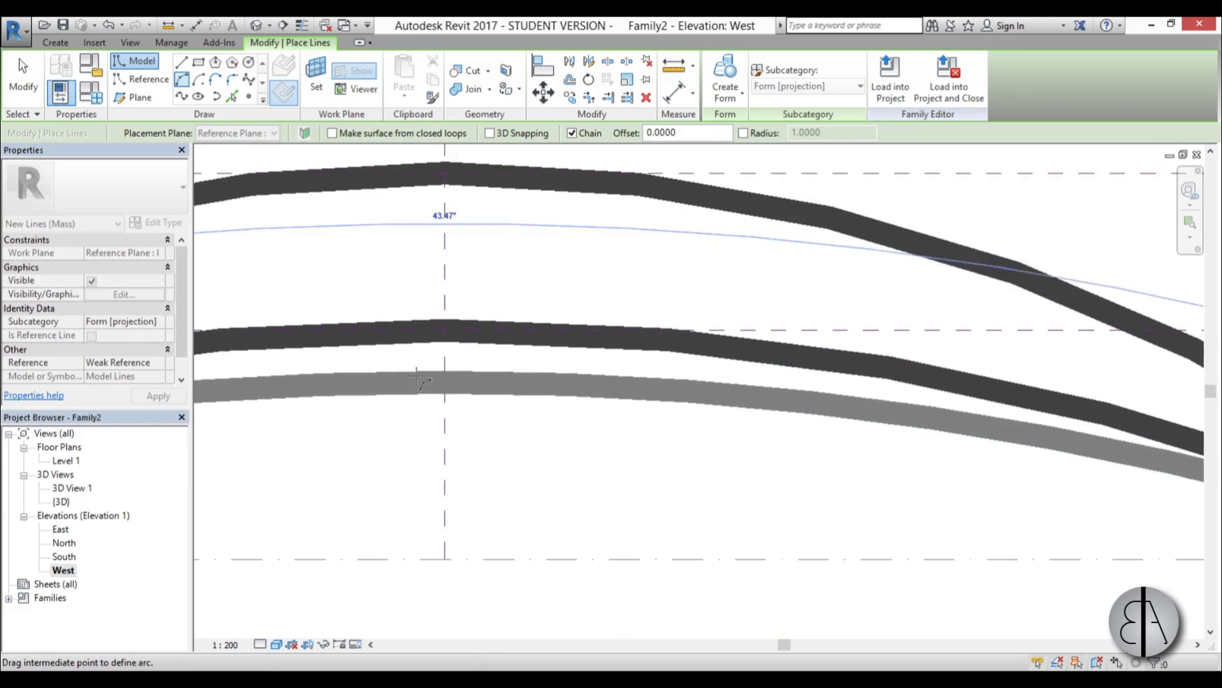
{"action": "left_click", "coordinate": [466, 319]}
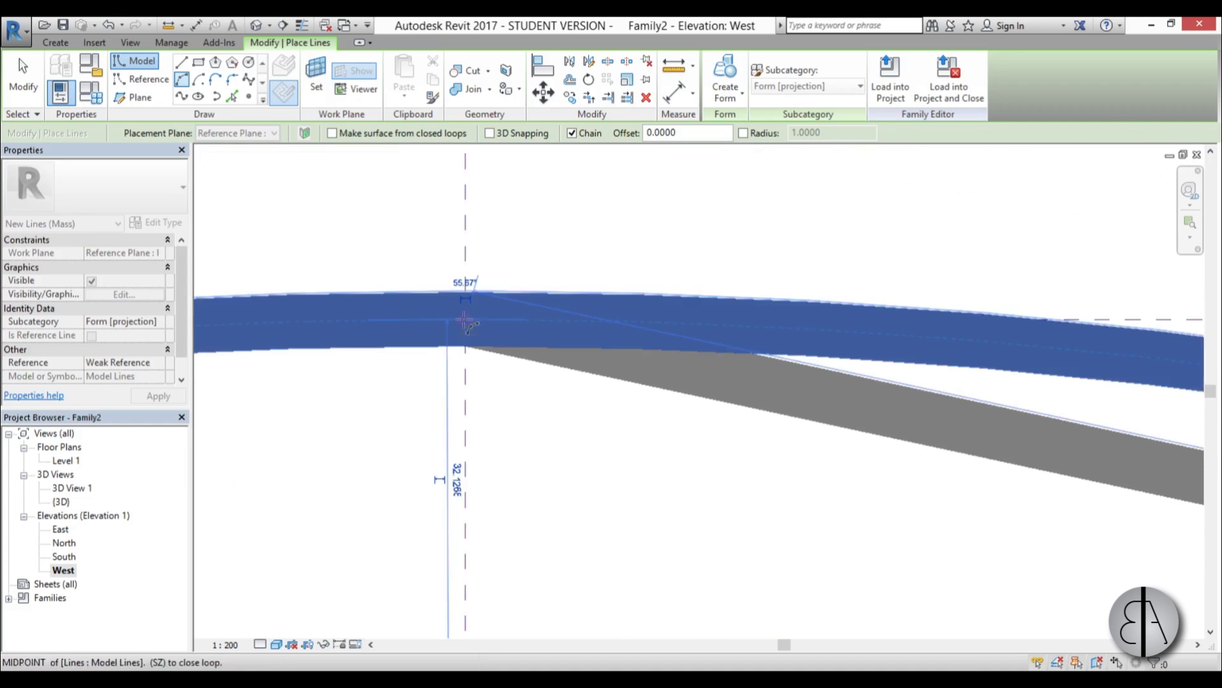
{"action": "scroll", "coordinate": [601, 415], "scroll_direction": "down", "scroll_amount": 6}
{"action": "key", "text": "Escape"}
{"action": "key", "text": "Escape"}
{"action": "key", "text": "Escape"}
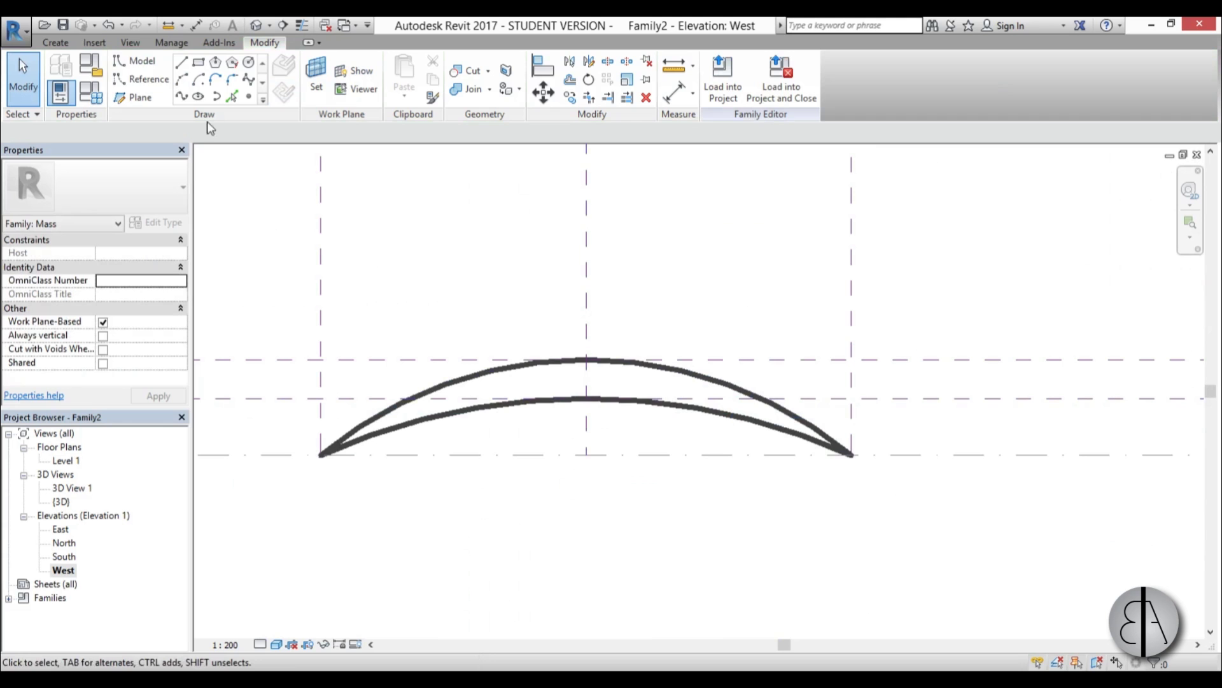
- Switch to the default 3D view and inspect the three arcs
{"action": "left_click", "coordinate": [257, 28]}
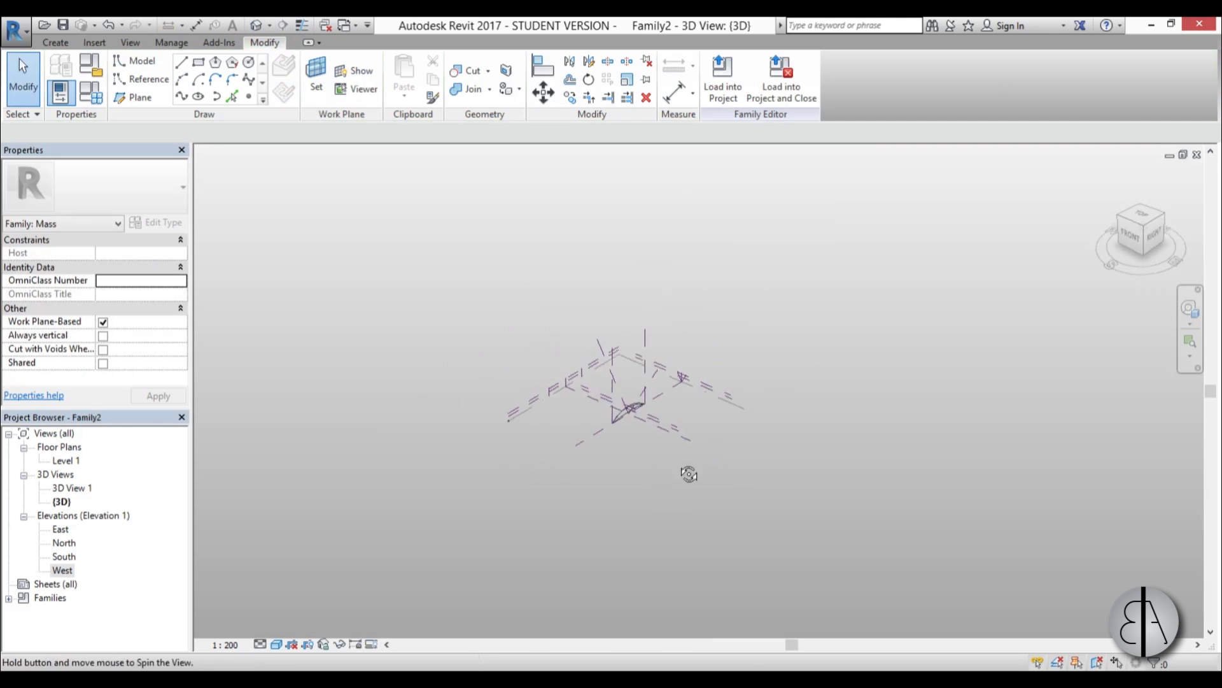
{"action": "scroll", "coordinate": [599, 422], "scroll_direction": "up", "scroll_amount": 4}
{"action": "middle_click_drag", "start_coordinate": [600, 428], "coordinate": [653, 439], "text": "shift"}
{"action": "scroll", "coordinate": [572, 432], "scroll_direction": "up", "scroll_amount": 3}
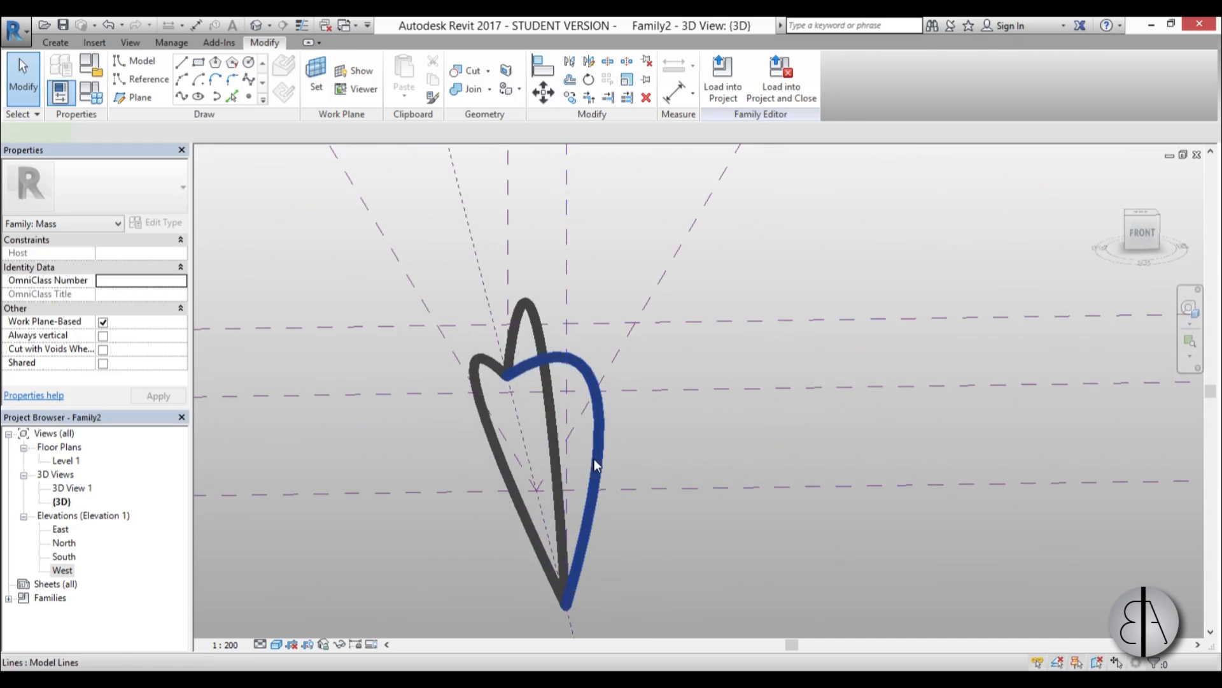
{"action": "left_click", "coordinate": [596, 463]}
{"action": "left_click", "coordinate": [503, 462]}
{"action": "left_click", "coordinate": [549, 404]}
{"action": "left_click", "coordinate": [706, 443]}
{"action": "scroll", "coordinate": [706, 444], "scroll_direction": "down", "scroll_amount": 3}
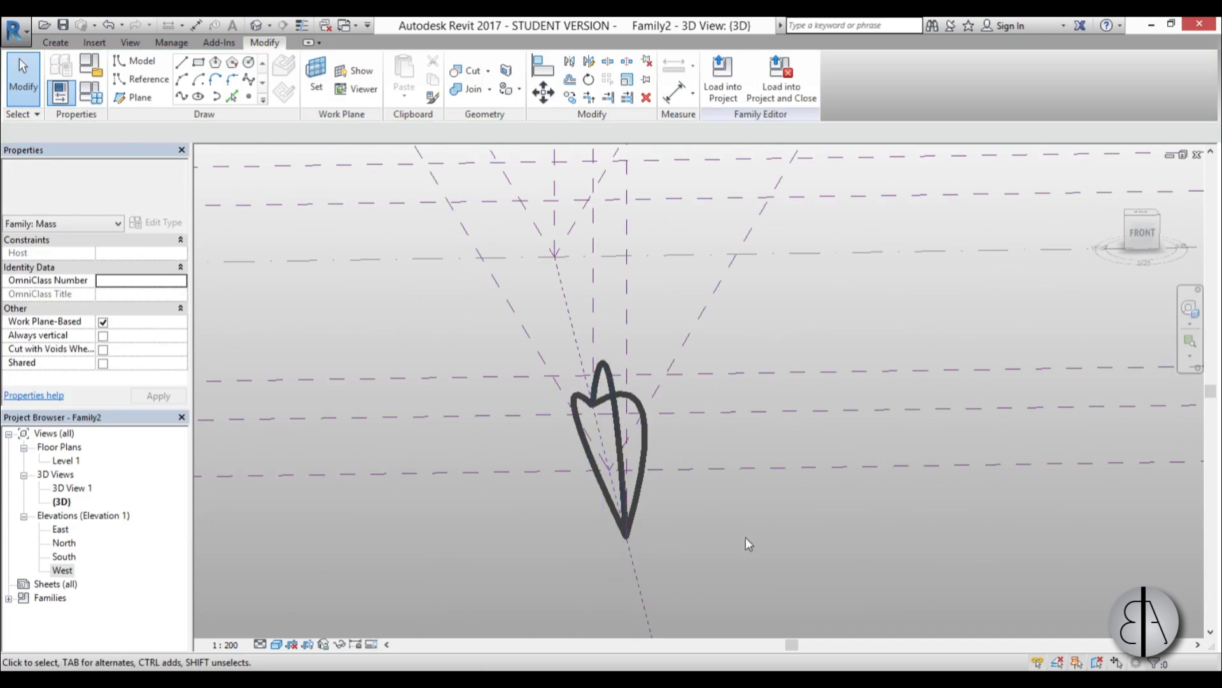
{"action": "middle_click_drag", "start_coordinate": [746, 537], "coordinate": [552, 540], "text": "shift"}
{"action": "scroll", "coordinate": [552, 540], "scroll_direction": "up", "scroll_amount": 5}
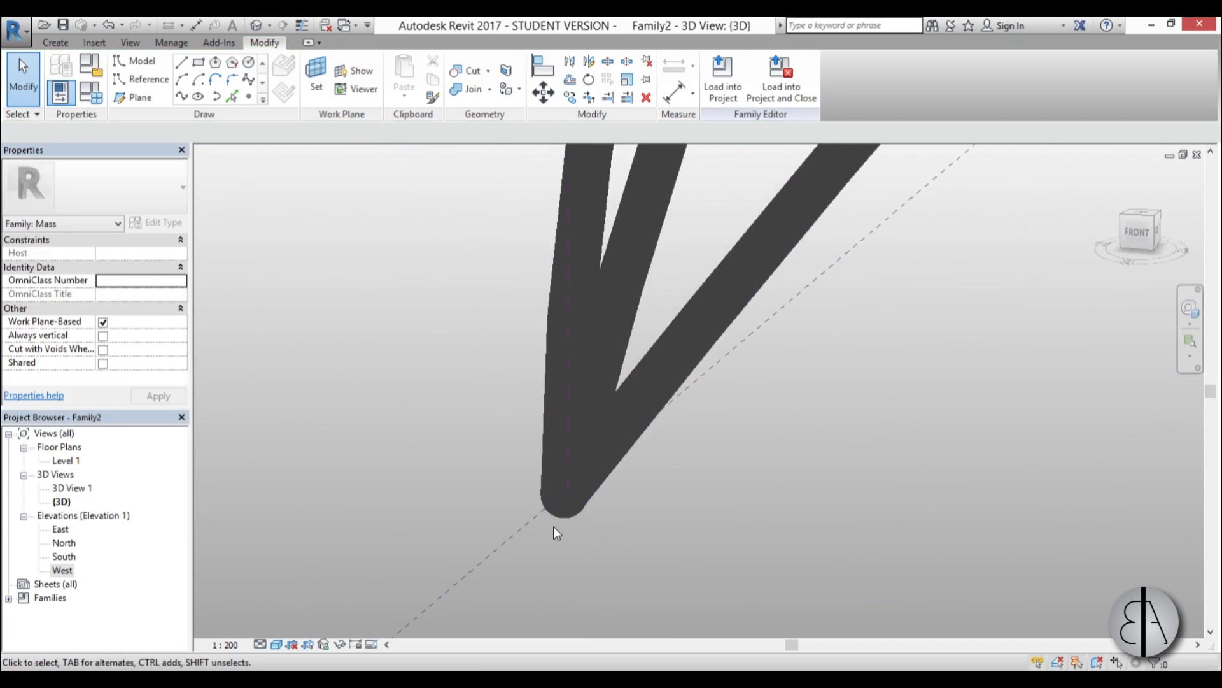
{"action": "scroll", "coordinate": [547, 538], "scroll_direction": "down", "scroll_amount": 1}
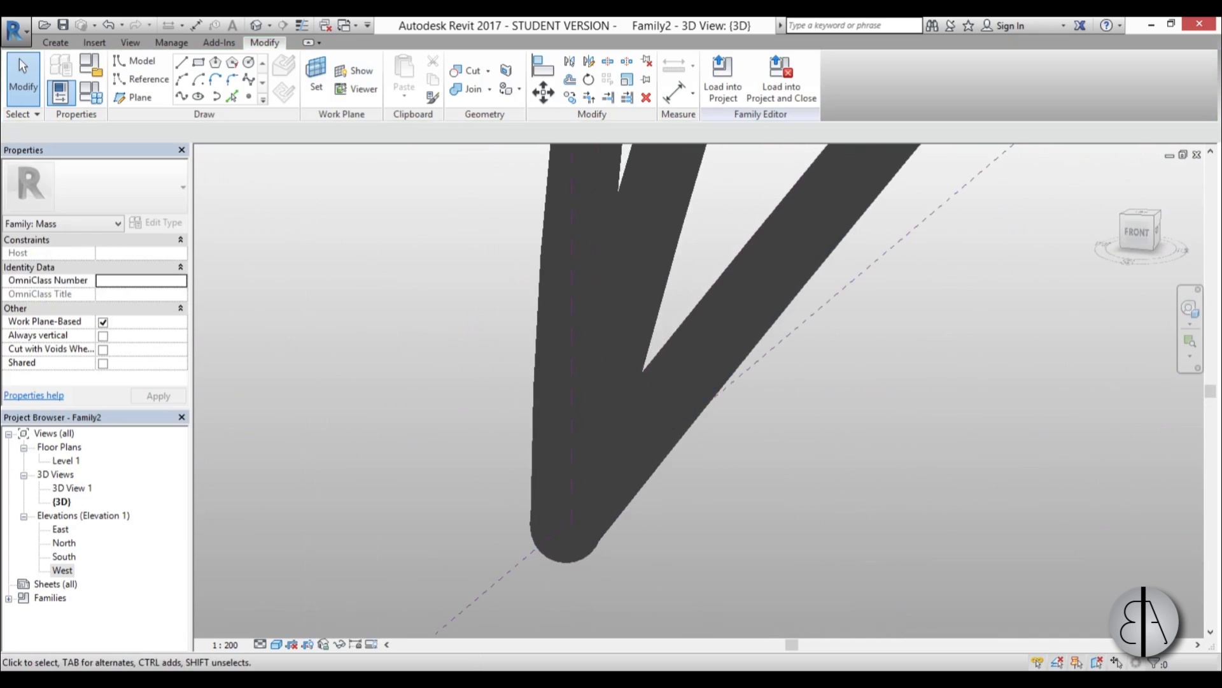
- Turn Thin Lines back on and orbit to compare the arc profiles
{"action": "left_click", "coordinate": [301, 26]}
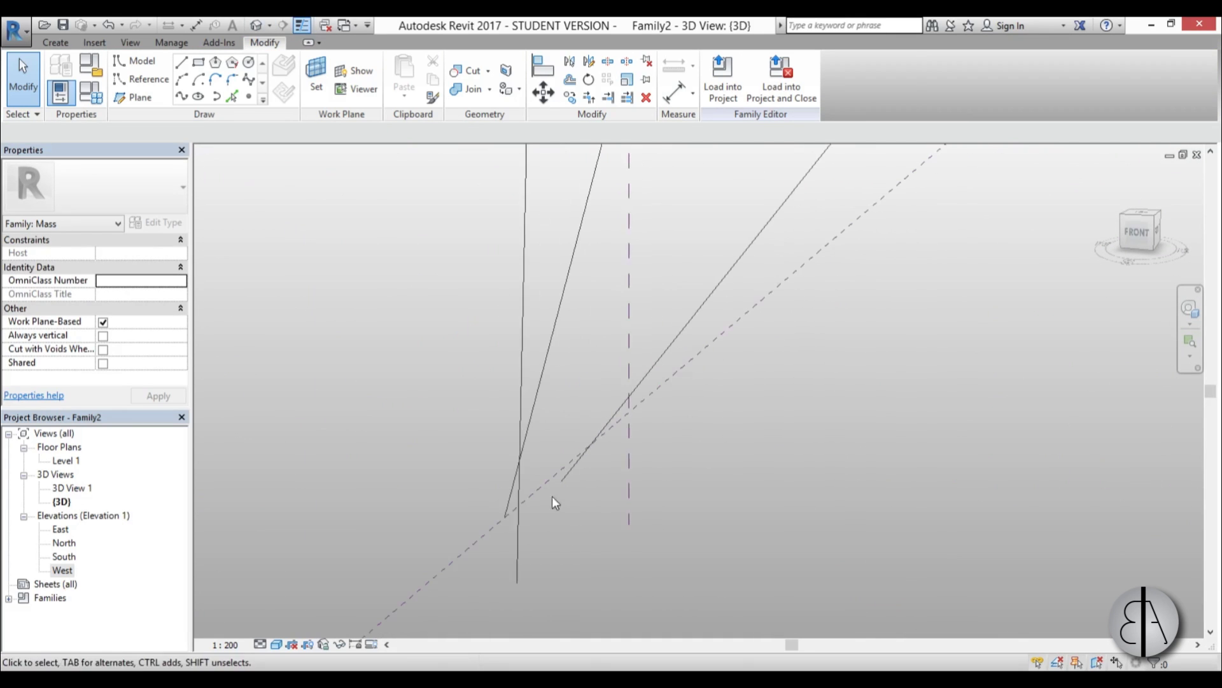
{"action": "scroll", "coordinate": [518, 503], "scroll_direction": "down", "scroll_amount": 3}
{"action": "scroll", "coordinate": [557, 510], "scroll_direction": "down", "scroll_amount": 2}
{"action": "scroll", "coordinate": [549, 503], "scroll_direction": "up", "scroll_amount": 2}
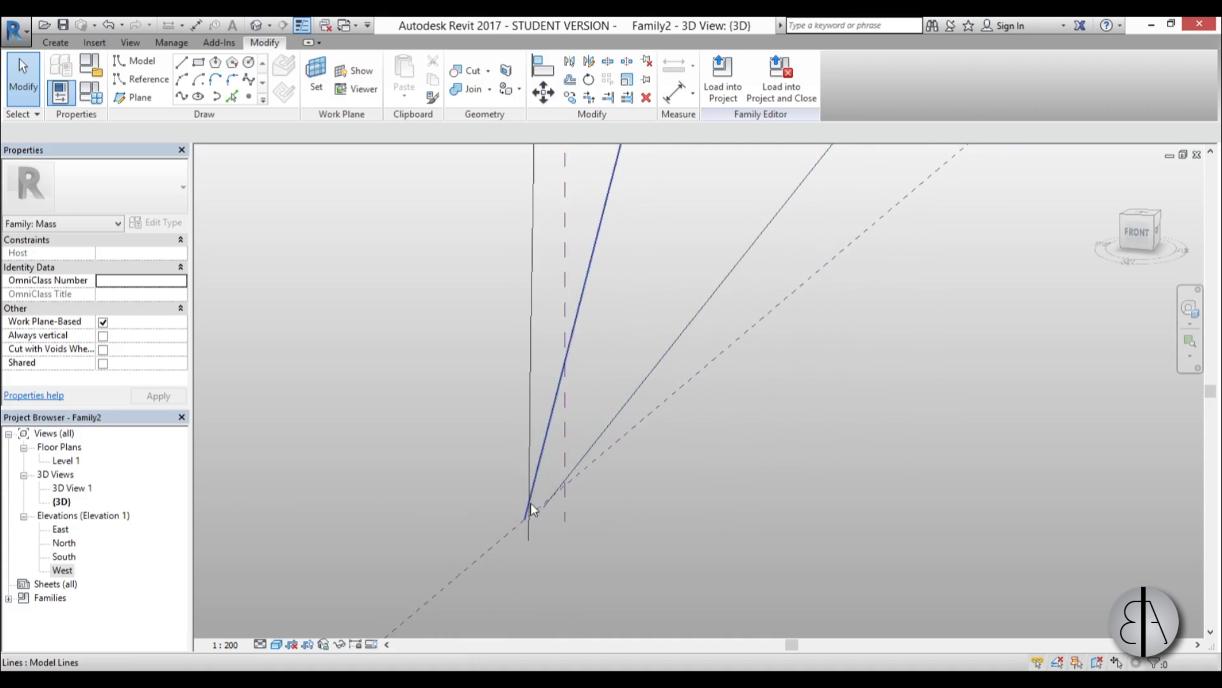
{"action": "middle_click_drag", "start_coordinate": [531, 505], "coordinate": [671, 456], "text": "shift"}
- Create a surface form from a profile line and the large arc
{"action": "left_click", "coordinate": [670, 426]}
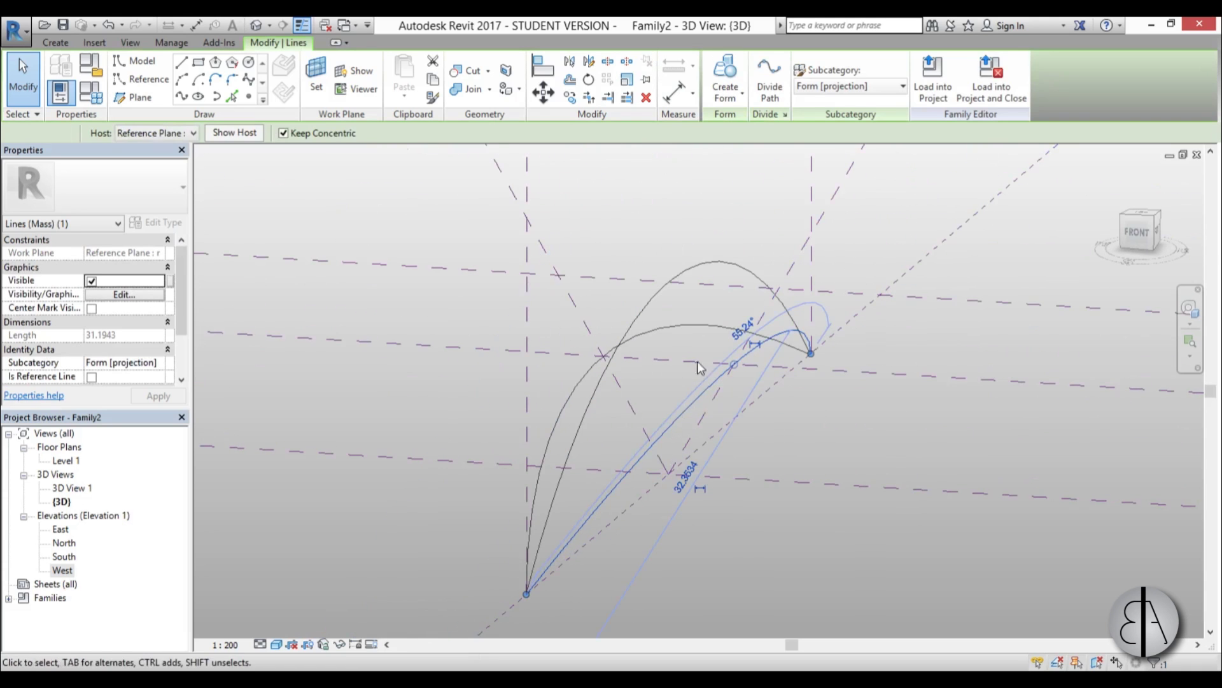
{"action": "left_click", "coordinate": [695, 275], "text": "ctrl"}
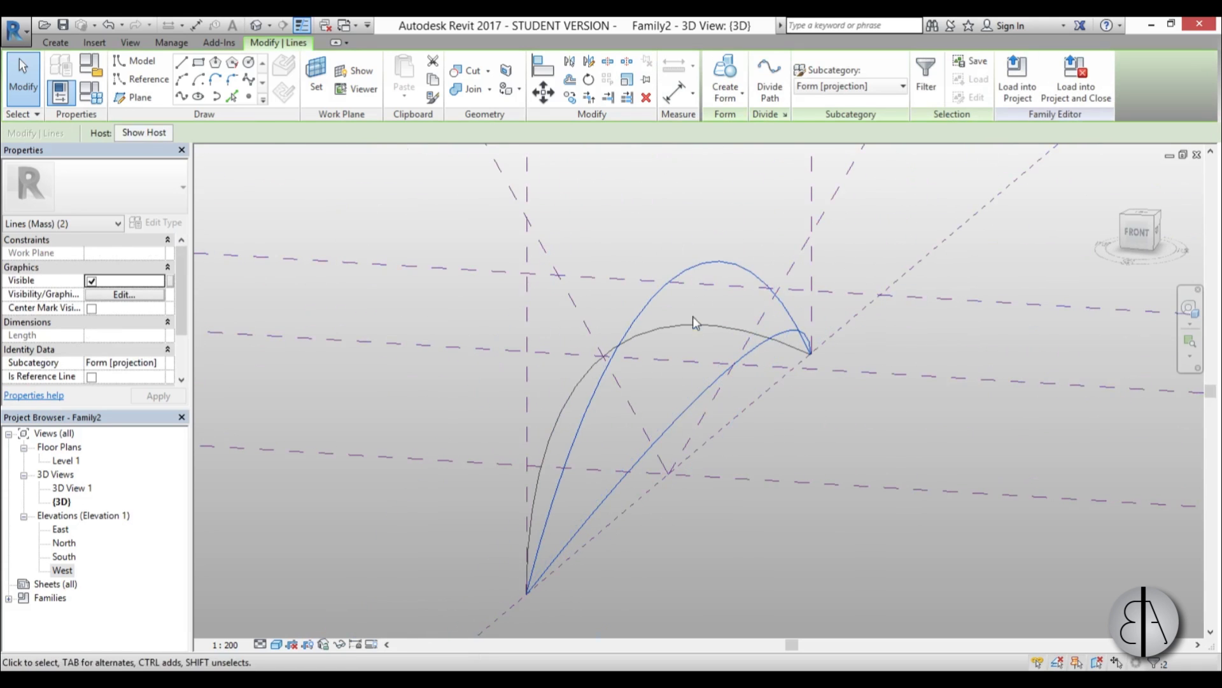
{"action": "scroll", "coordinate": [674, 366], "scroll_direction": "up", "scroll_amount": 1}
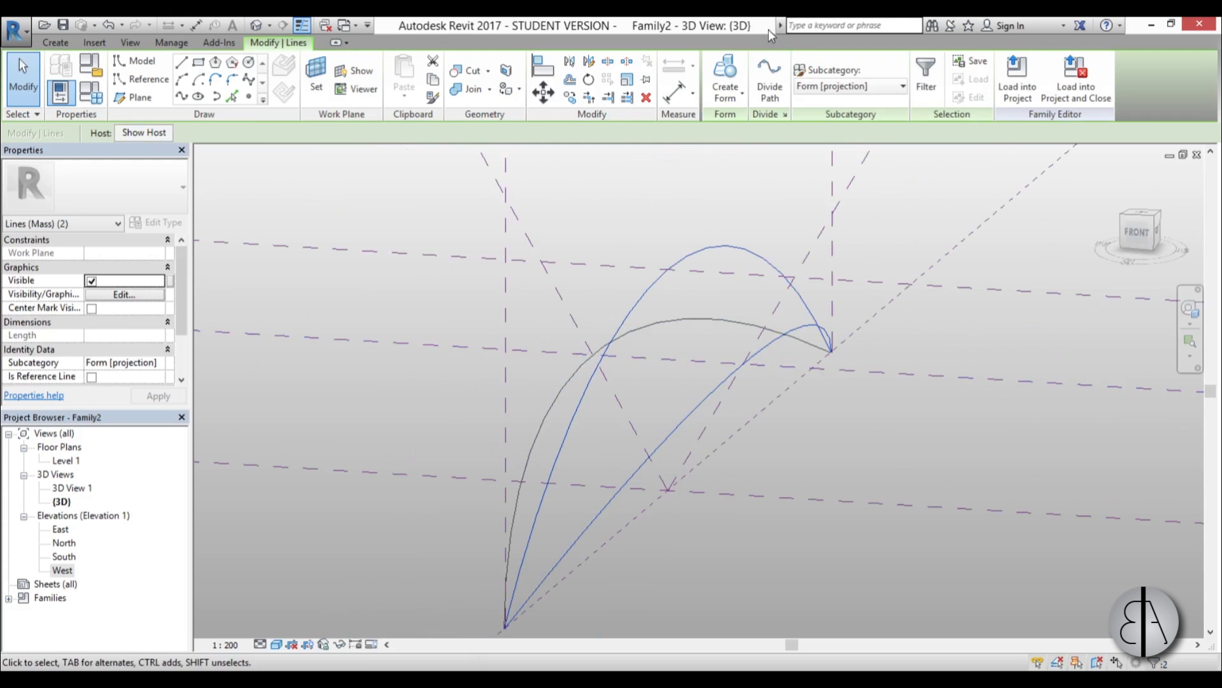
{"action": "left_click", "coordinate": [729, 78]}
{"action": "middle_click_drag", "start_coordinate": [782, 517], "coordinate": [819, 532], "text": "shift"}
- Create a solid mass from the two arc profiles, then view it in the South elevation
{"action": "left_click", "coordinate": [675, 386]}
{"action": "left_click", "coordinate": [676, 386], "text": "ctrl"}
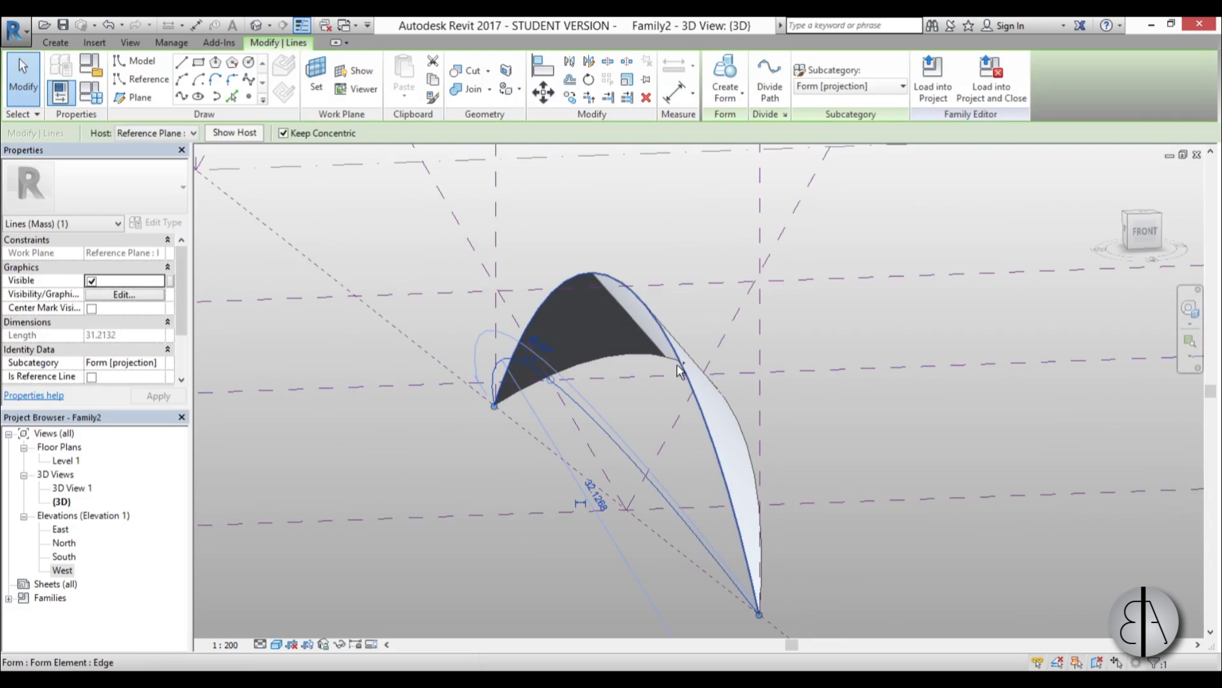
{"action": "left_click", "coordinate": [717, 78]}
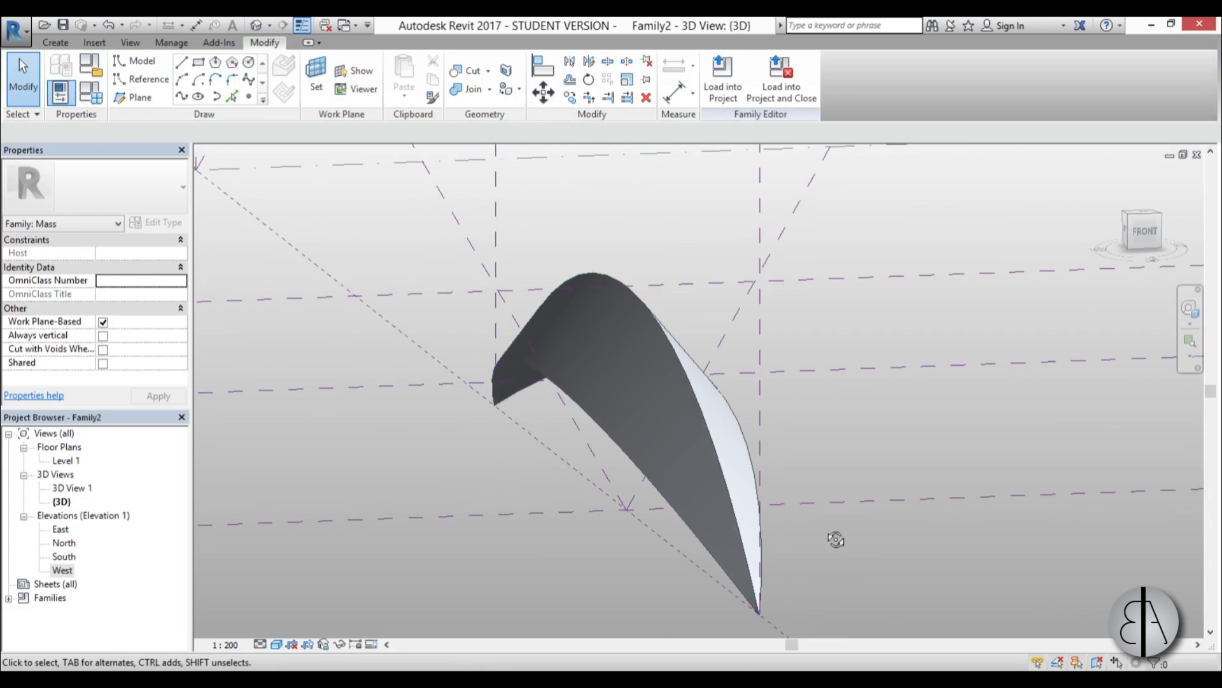
{"action": "middle_click_drag", "start_coordinate": [835, 537], "coordinate": [672, 358], "text": "shift"}
{"action": "middle_click_drag", "start_coordinate": [723, 326], "coordinate": [743, 490], "text": "shift"}
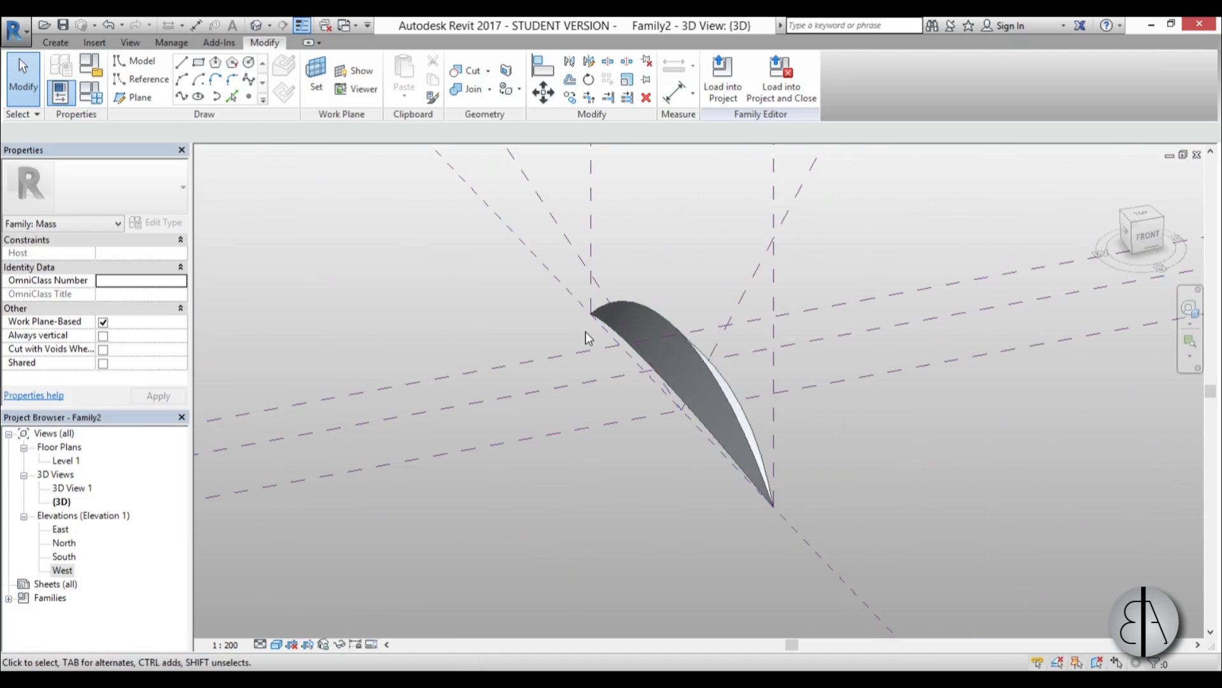
{"action": "middle_click_drag", "start_coordinate": [838, 505], "coordinate": [645, 432], "text": "shift"}
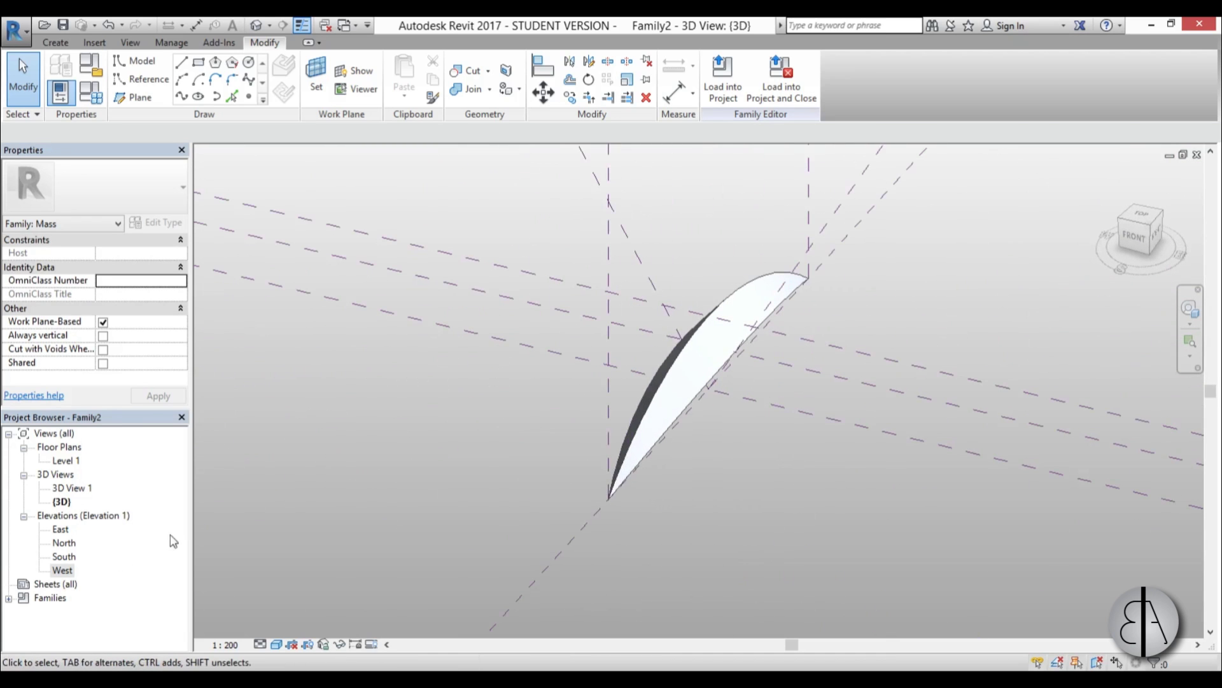
{"action": "double_click", "coordinate": [64, 556]}
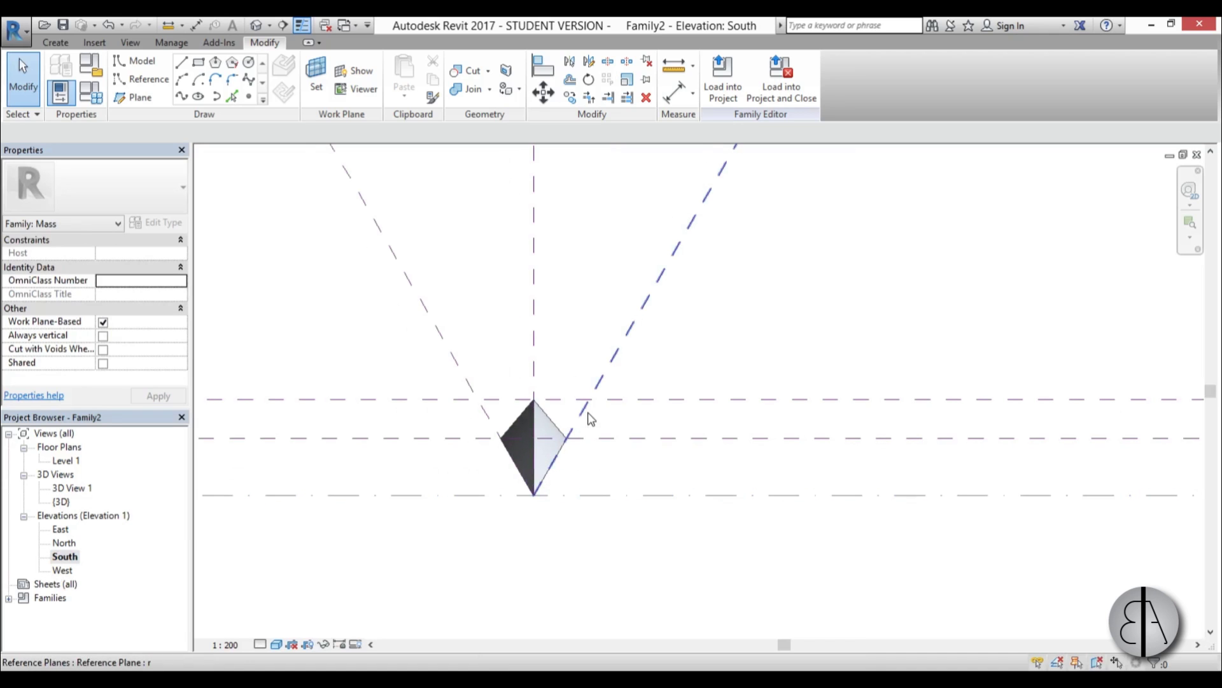
- Copy reference plane r from the diamond's right vertex to its left vertex
{"action": "left_click", "coordinate": [583, 424]}
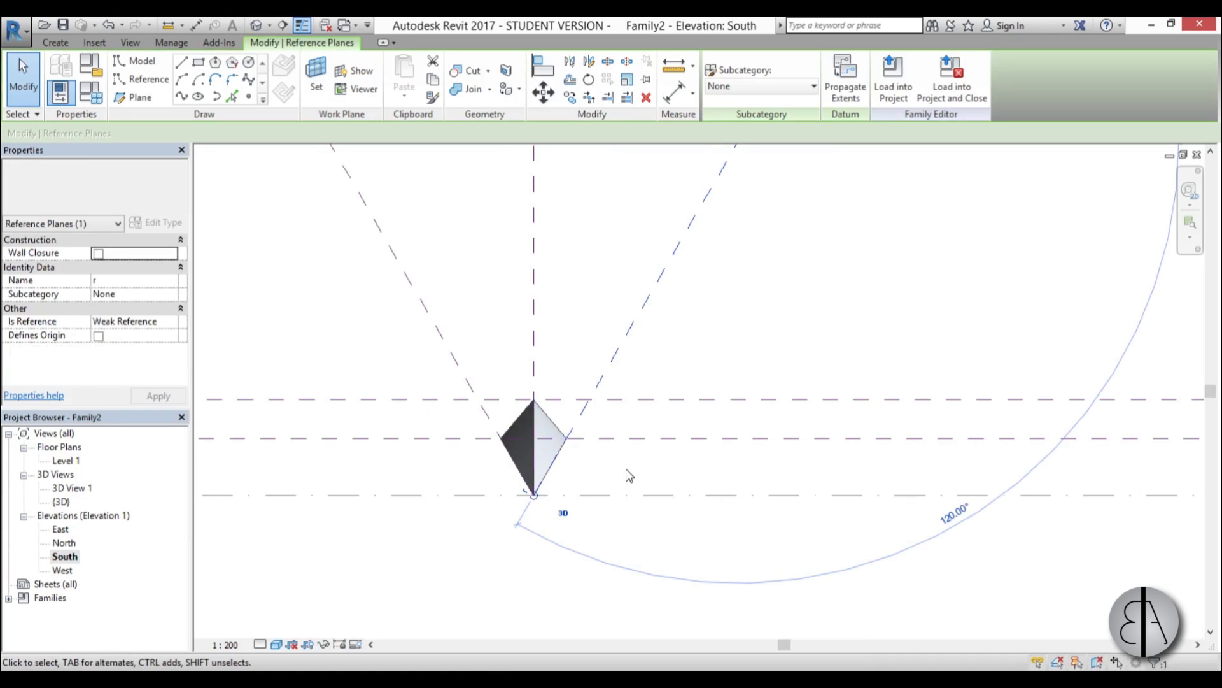
{"action": "scroll", "coordinate": [535, 460], "scroll_direction": "up", "scroll_amount": 3}
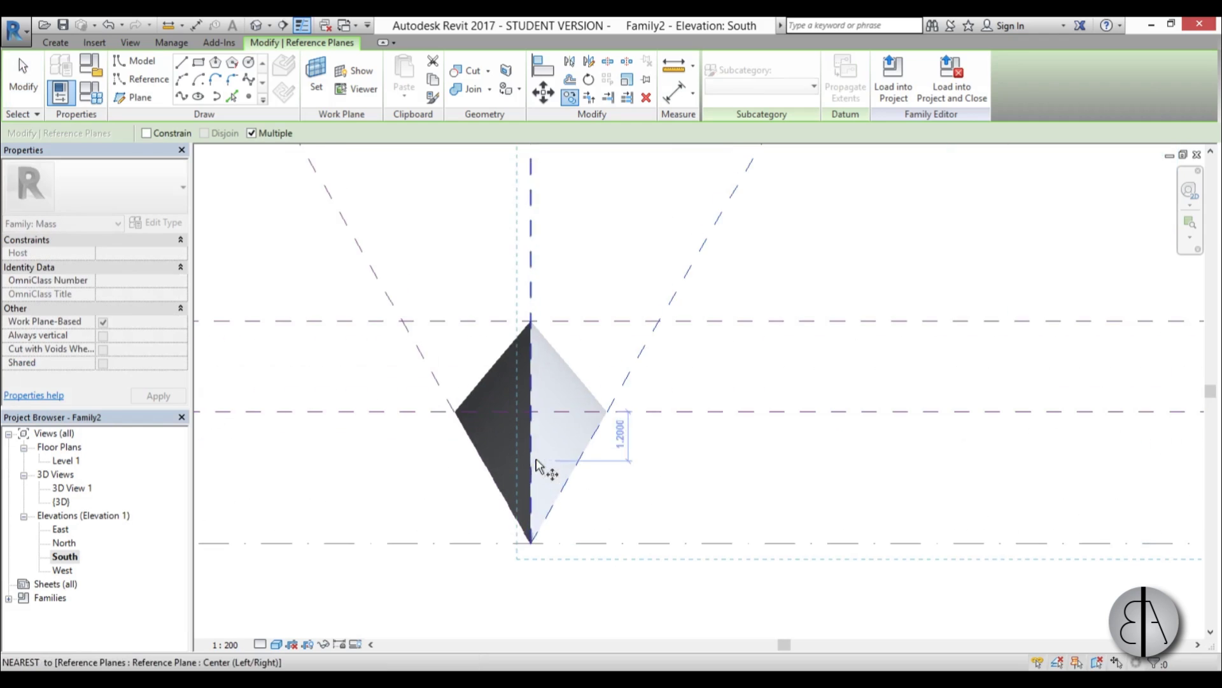
{"action": "scroll", "coordinate": [604, 411], "scroll_direction": "up", "scroll_amount": 4}
{"action": "left_click", "coordinate": [608, 409]}
{"action": "middle_click_drag", "start_coordinate": [597, 417], "coordinate": [984, 429]}
{"action": "scroll", "coordinate": [579, 423], "scroll_direction": "up", "scroll_amount": 3}
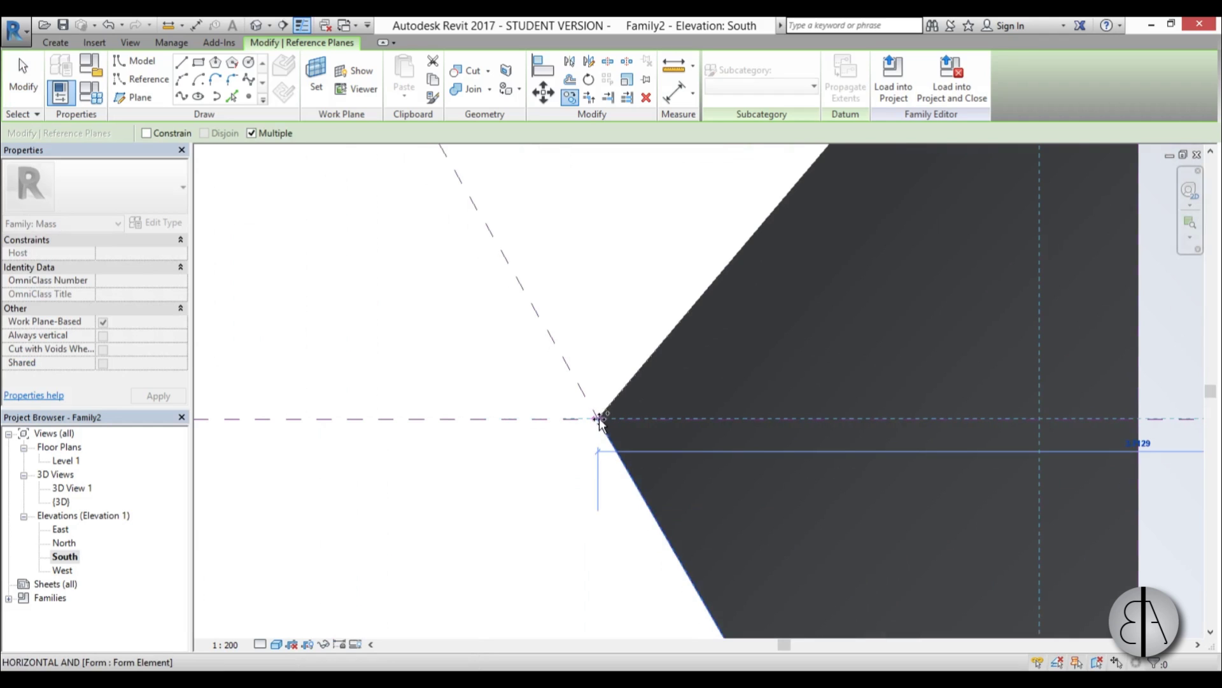
{"action": "left_click", "coordinate": [552, 419]}
{"action": "scroll", "coordinate": [546, 414], "scroll_direction": "down", "scroll_amount": 4}
{"action": "key", "text": "Escape"}
{"action": "key", "text": "Escape"}
{"action": "scroll", "coordinate": [599, 436], "scroll_direction": "down", "scroll_amount": 3}
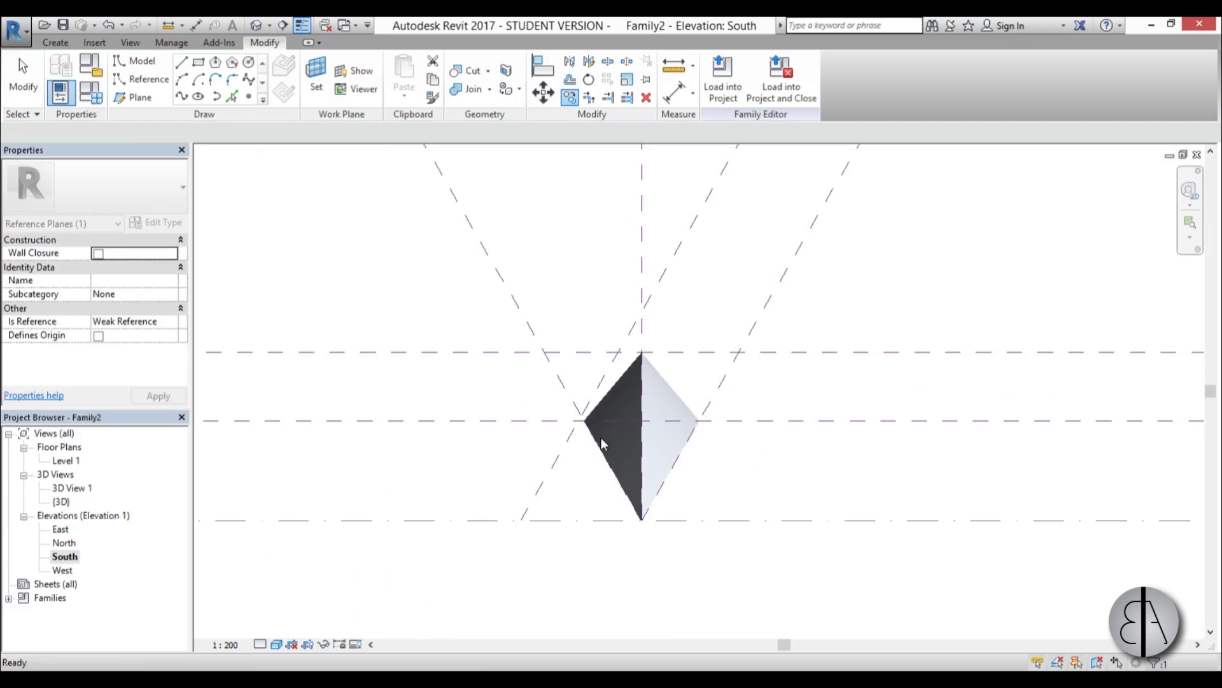
- Name the copied diagonal reference plane r2, then open the West elevation
{"action": "left_click", "coordinate": [545, 473]}
{"action": "left_click", "coordinate": [530, 484]}
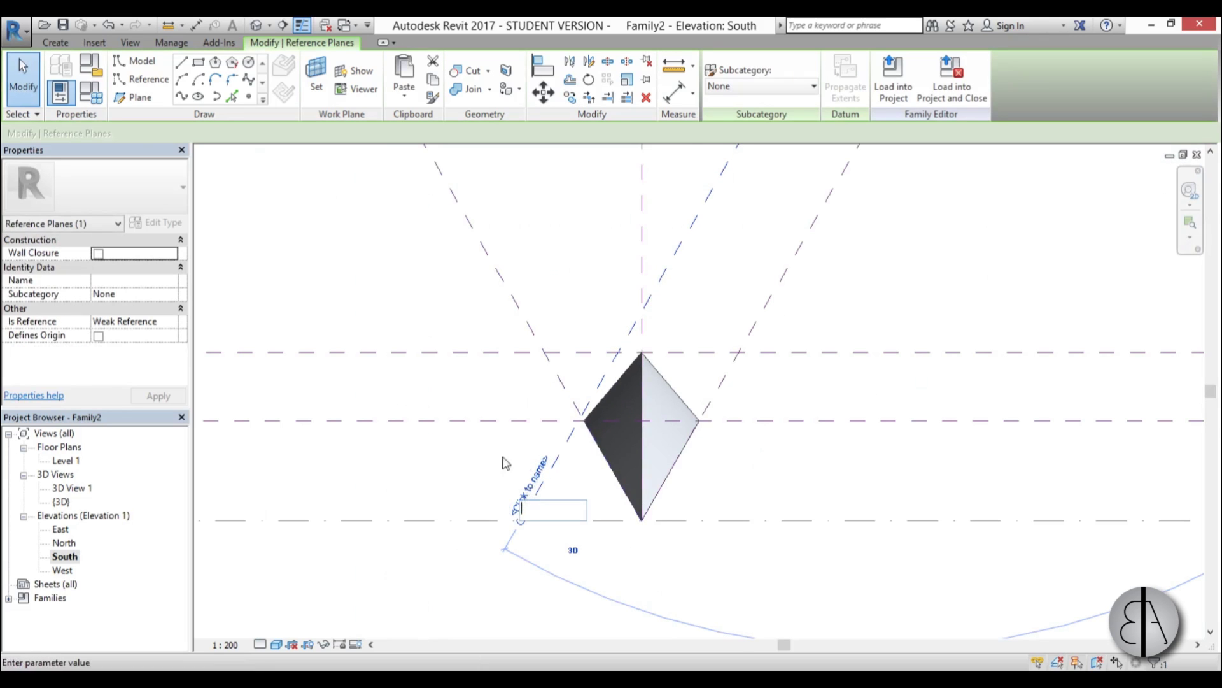
{"action": "type", "text": "r2"}
{"action": "key", "text": "Return"}
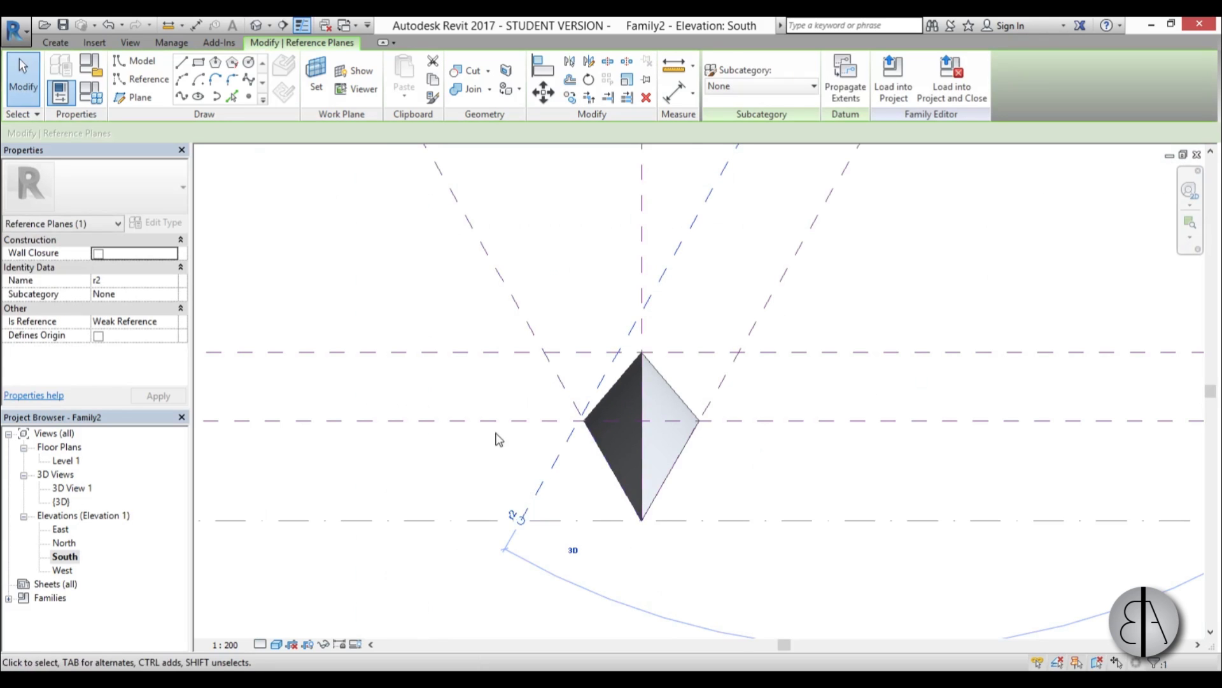
{"action": "key", "text": "Escape"}
{"action": "middle_click_drag", "start_coordinate": [565, 527], "coordinate": [542, 507]}
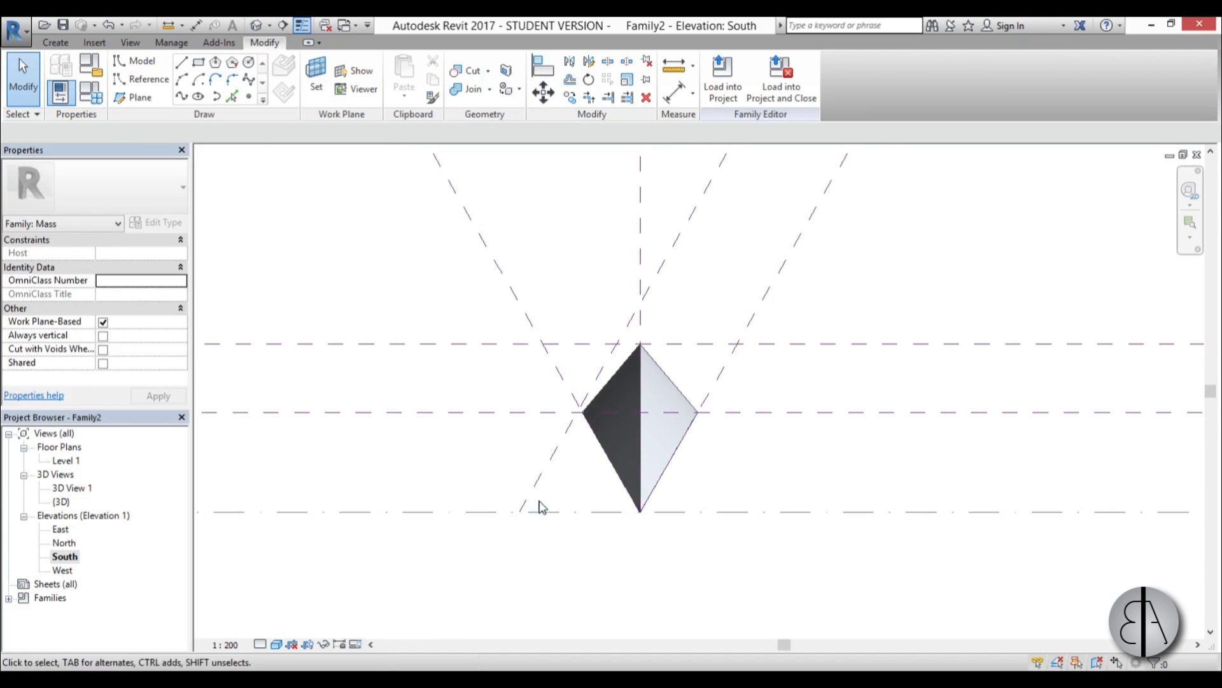
{"action": "double_click", "coordinate": [64, 570]}
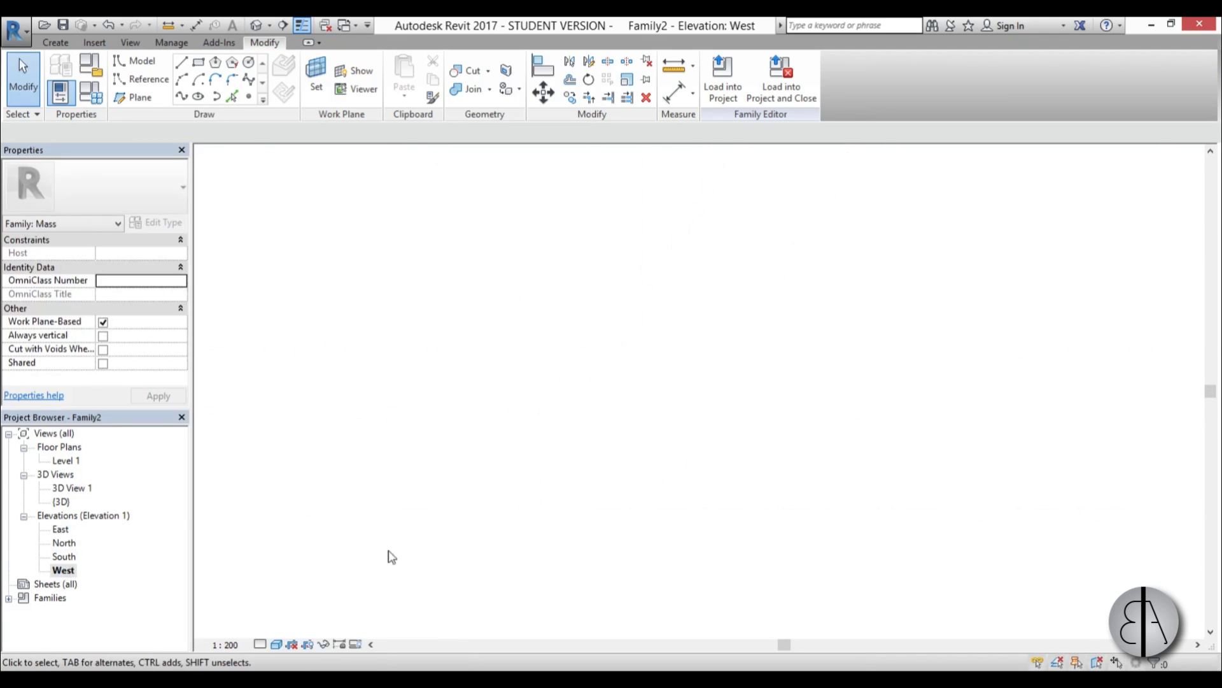
- Draw a model-line arc on plane r2 from the form's left end to its right end through the crown
{"action": "middle_click_drag", "start_coordinate": [533, 437], "coordinate": [560, 454]}
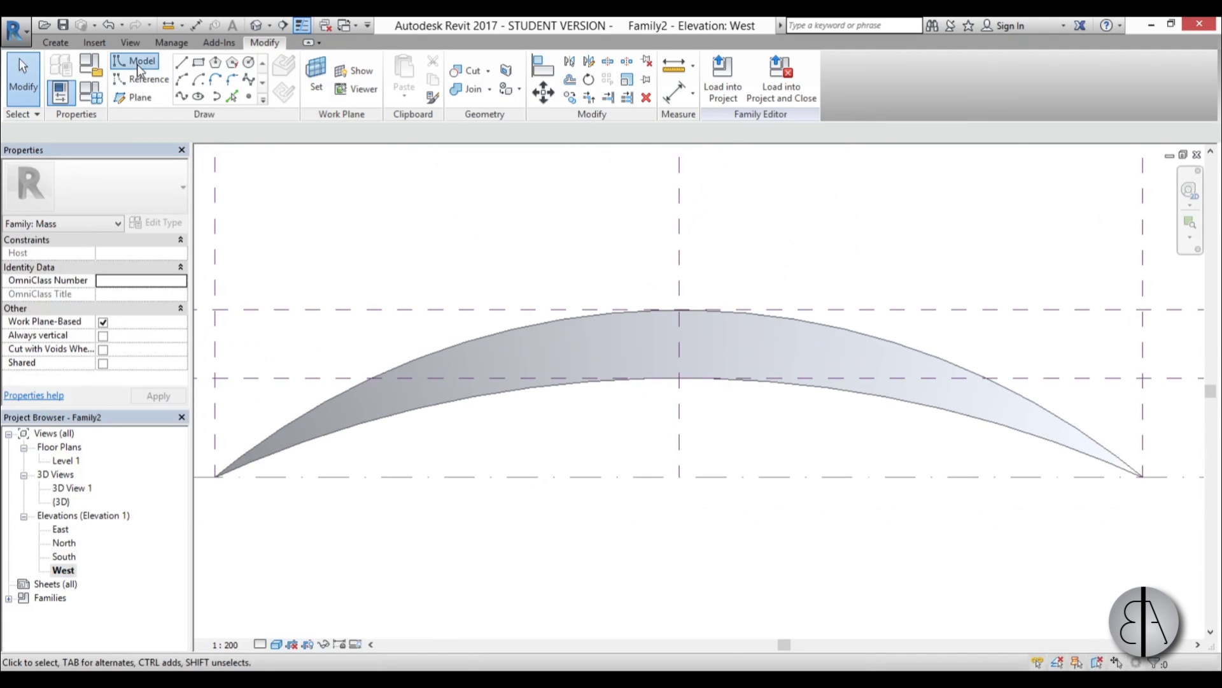
{"action": "left_click", "coordinate": [138, 66]}
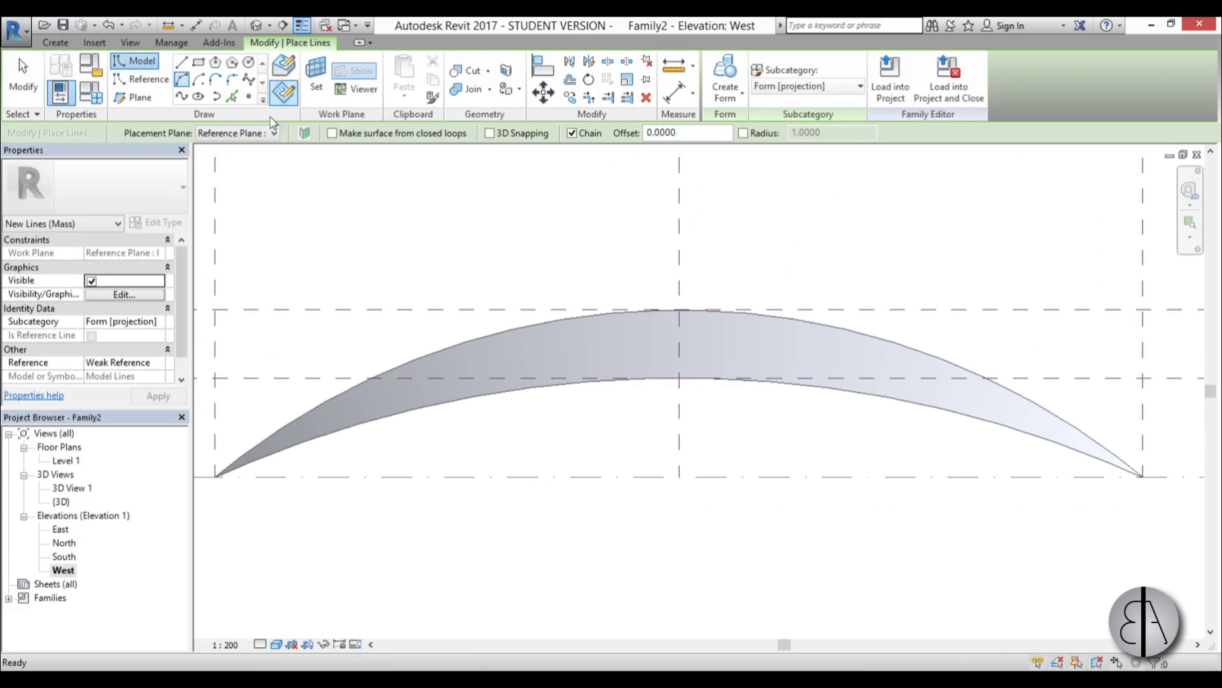
{"action": "left_click", "coordinate": [249, 135]}
{"action": "left_click", "coordinate": [220, 195]}
{"action": "scroll", "coordinate": [518, 254], "scroll_direction": "down", "scroll_amount": 3}
{"action": "scroll", "coordinate": [390, 363], "scroll_direction": "up", "scroll_amount": 1}
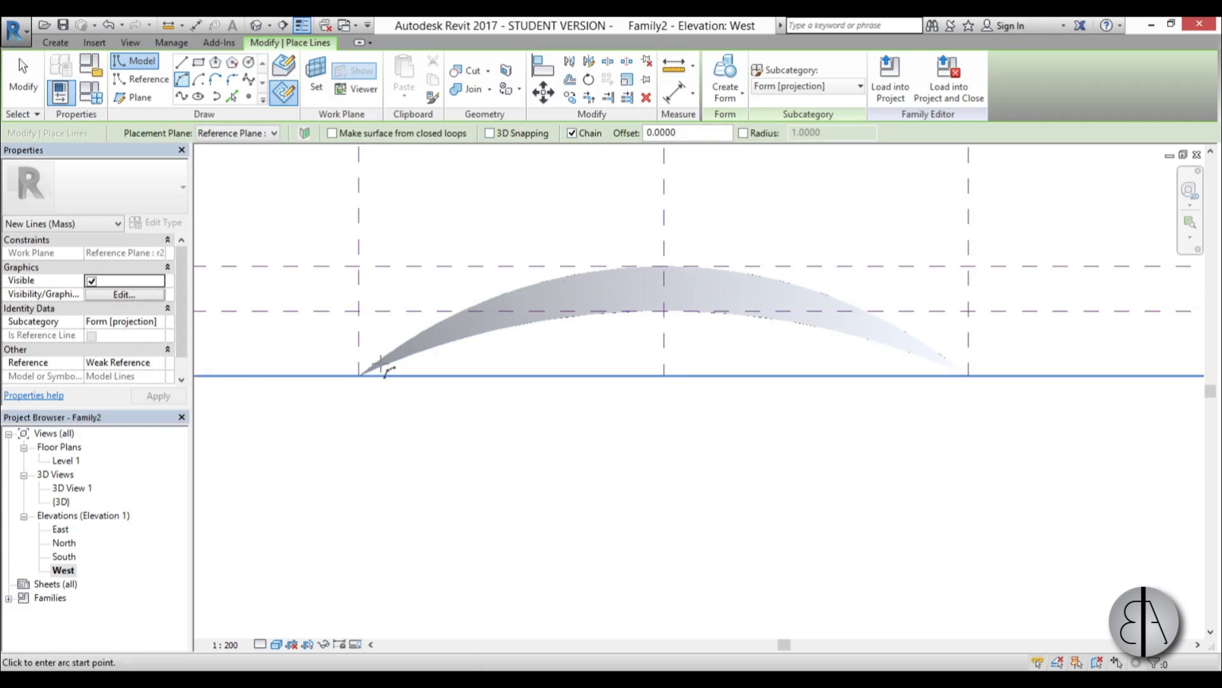
{"action": "left_click", "coordinate": [359, 376]}
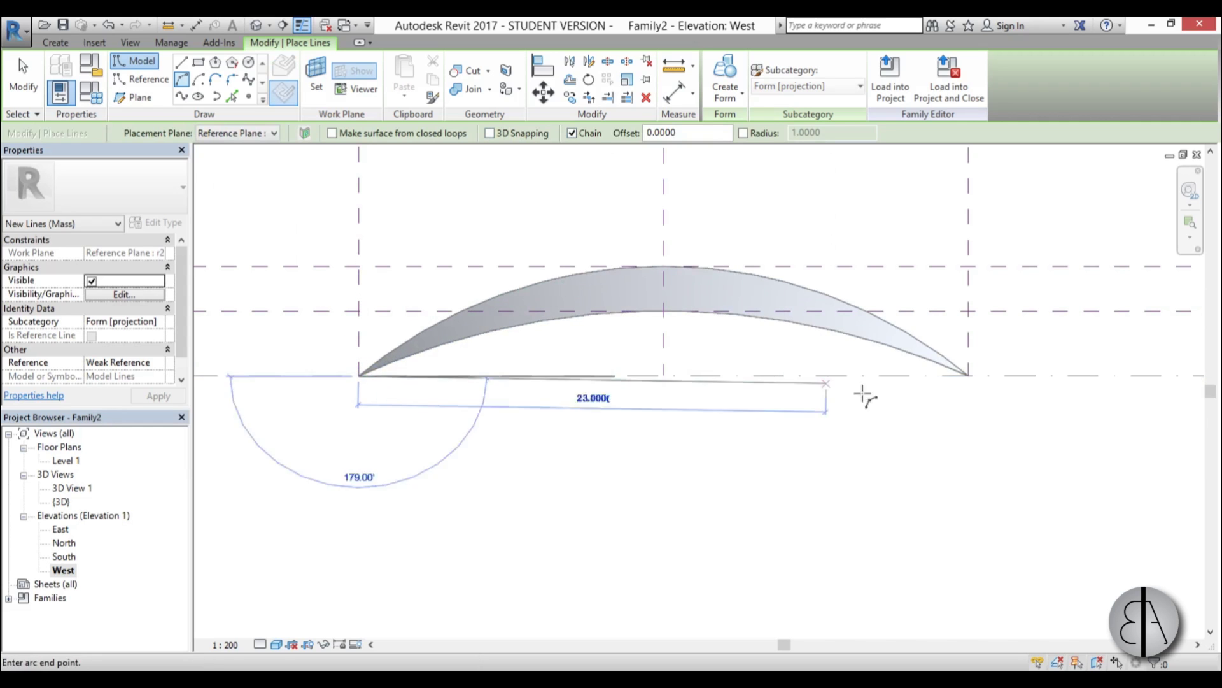
{"action": "left_click", "coordinate": [968, 375]}
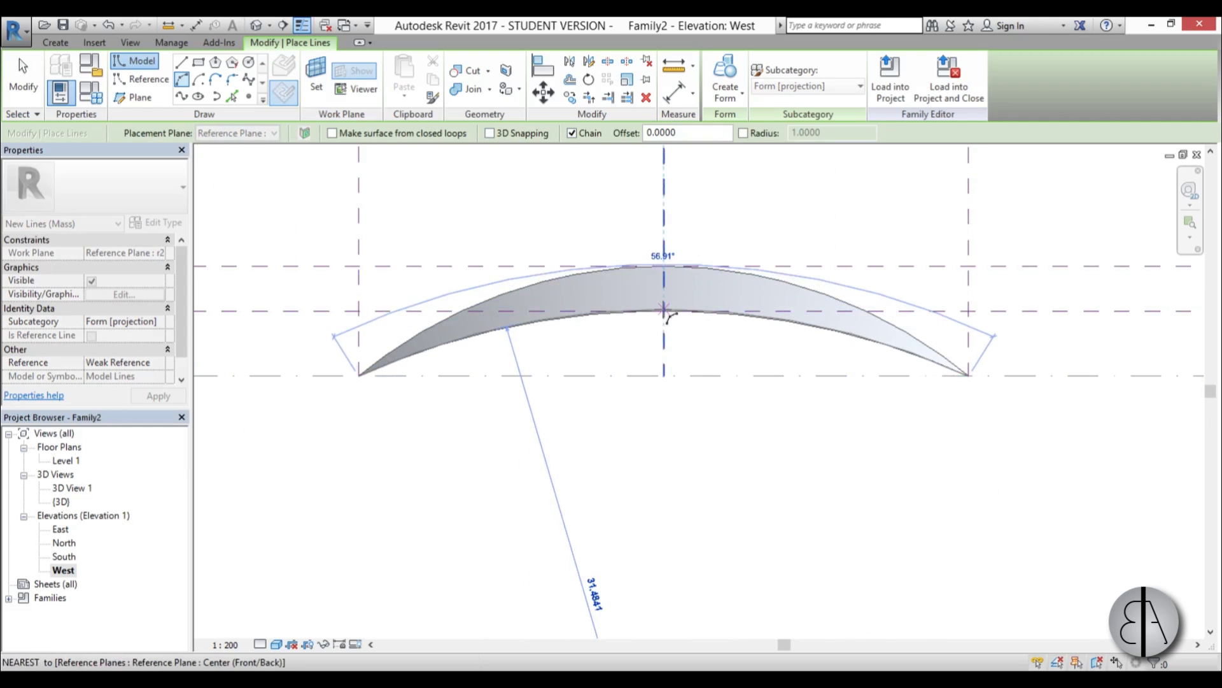
{"action": "scroll", "coordinate": [665, 322], "scroll_direction": "up", "scroll_amount": 5}
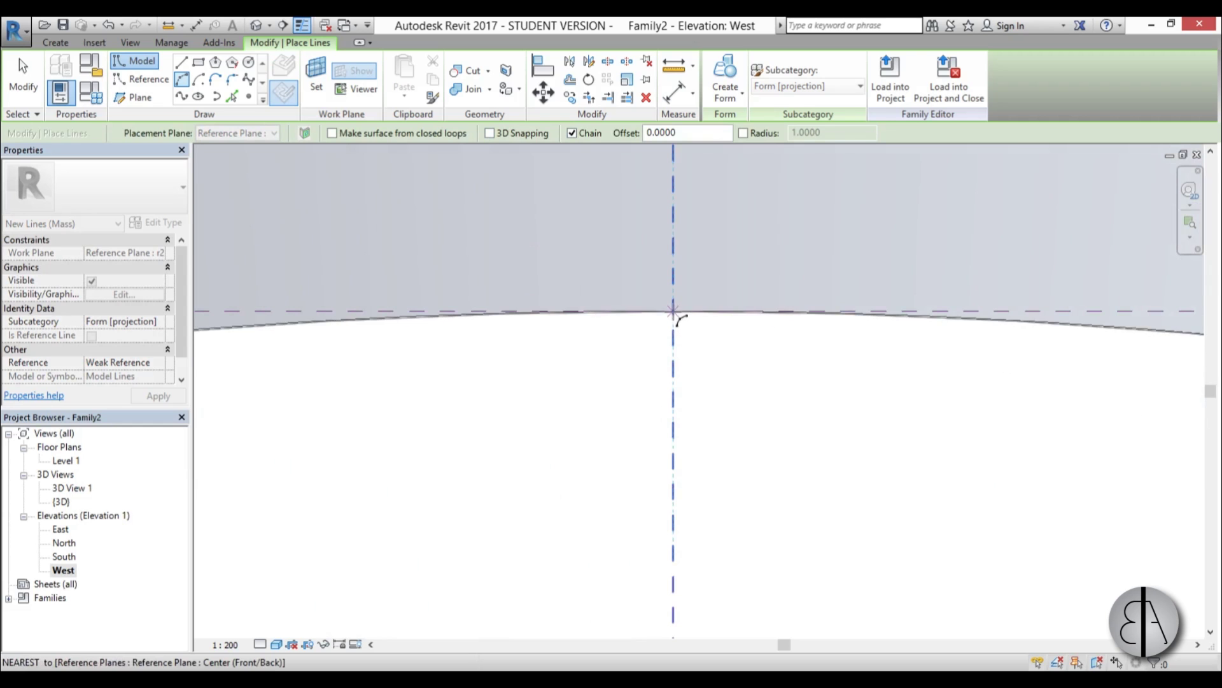
{"action": "left_click", "coordinate": [676, 316]}
{"action": "key", "text": "Escape"}
{"action": "key", "text": "Escape"}
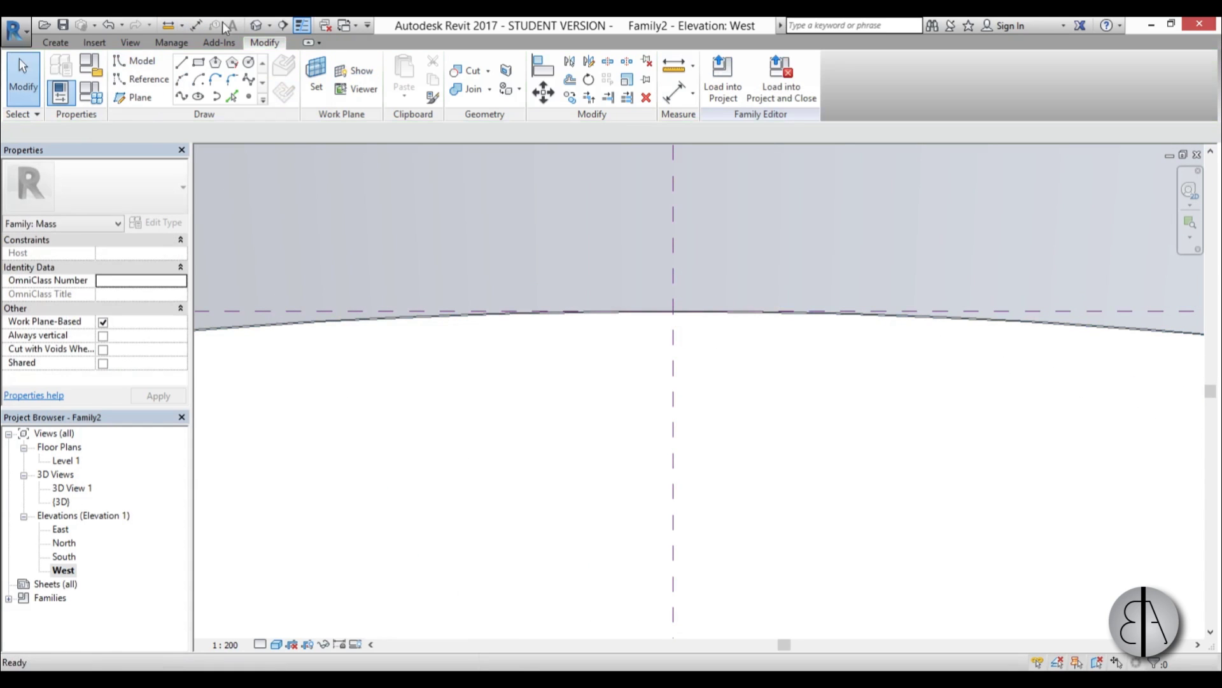
- Switch to the family's 3D view and orbit around the arch form
{"action": "left_click", "coordinate": [257, 28]}
{"action": "scroll", "coordinate": [758, 327], "scroll_direction": "down", "scroll_amount": 4}
{"action": "middle_click_drag", "start_coordinate": [761, 331], "coordinate": [739, 379], "text": "shift"}
{"action": "scroll", "coordinate": [734, 375], "scroll_direction": "up", "scroll_amount": 5}
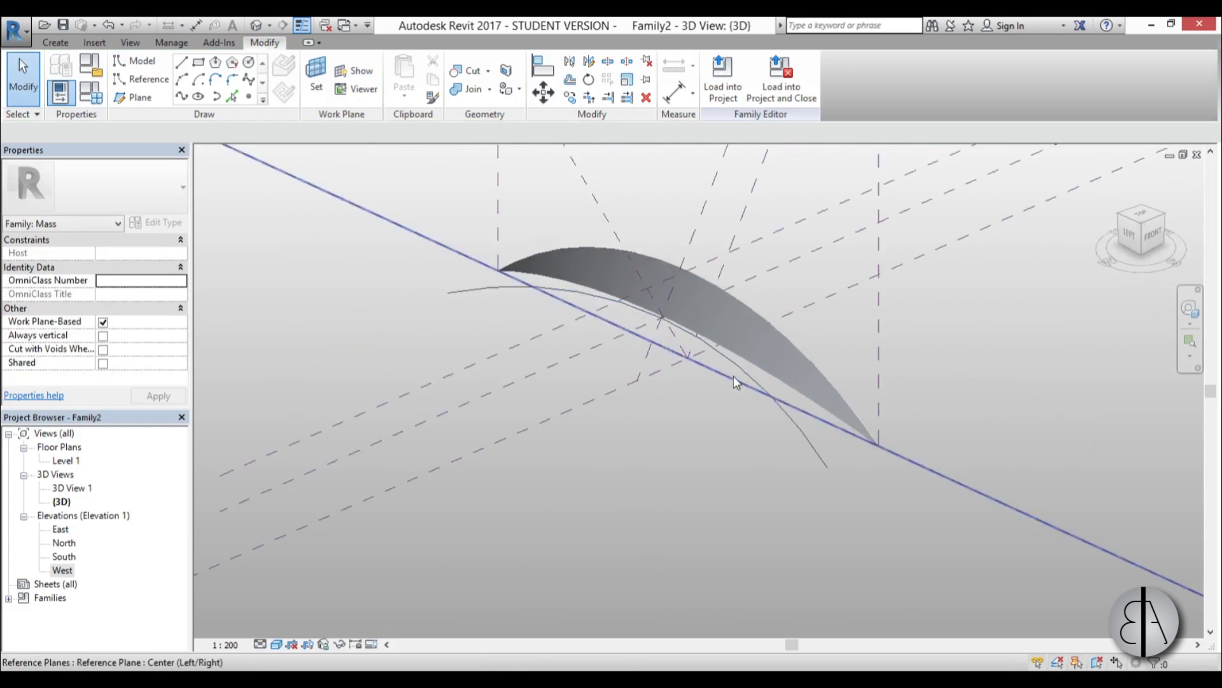
- Create a surface between the r2 arc and the form's lower edge, then orbit to inspect it
{"action": "left_click", "coordinate": [814, 448]}
{"action": "scroll", "coordinate": [824, 433], "scroll_direction": "up", "scroll_amount": 6}
{"action": "left_click", "coordinate": [810, 360], "text": "ctrl"}
{"action": "scroll", "coordinate": [655, 430], "scroll_direction": "down", "scroll_amount": 7}
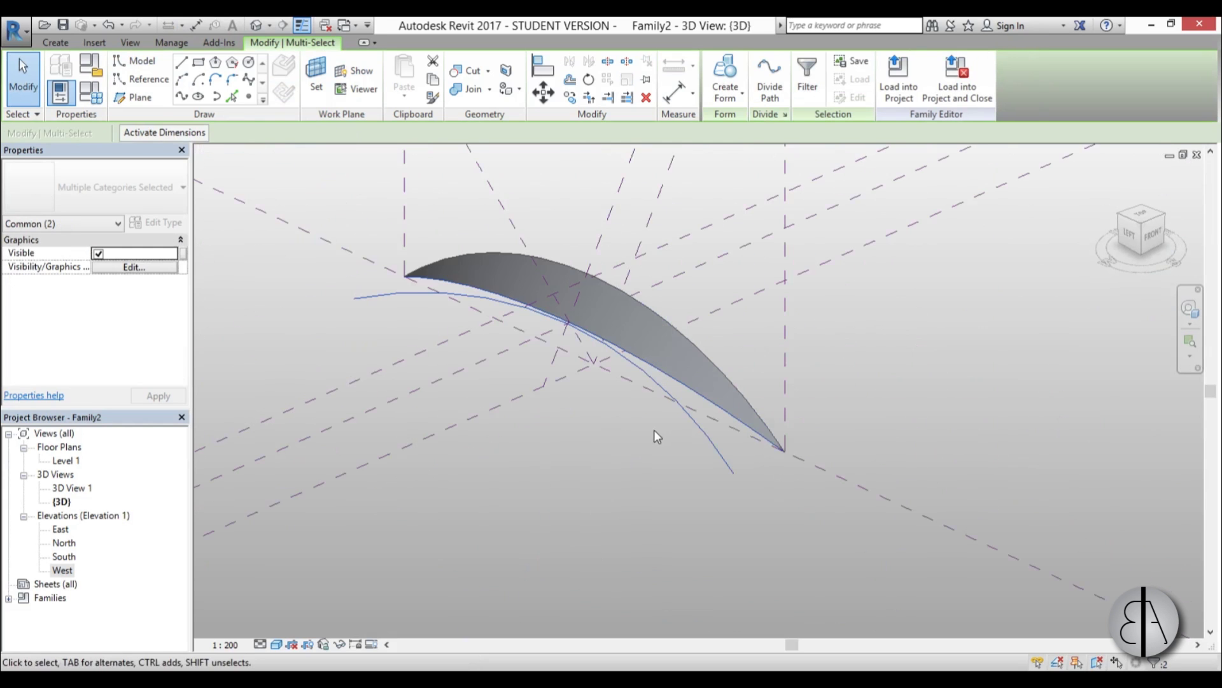
{"action": "left_click", "coordinate": [725, 73]}
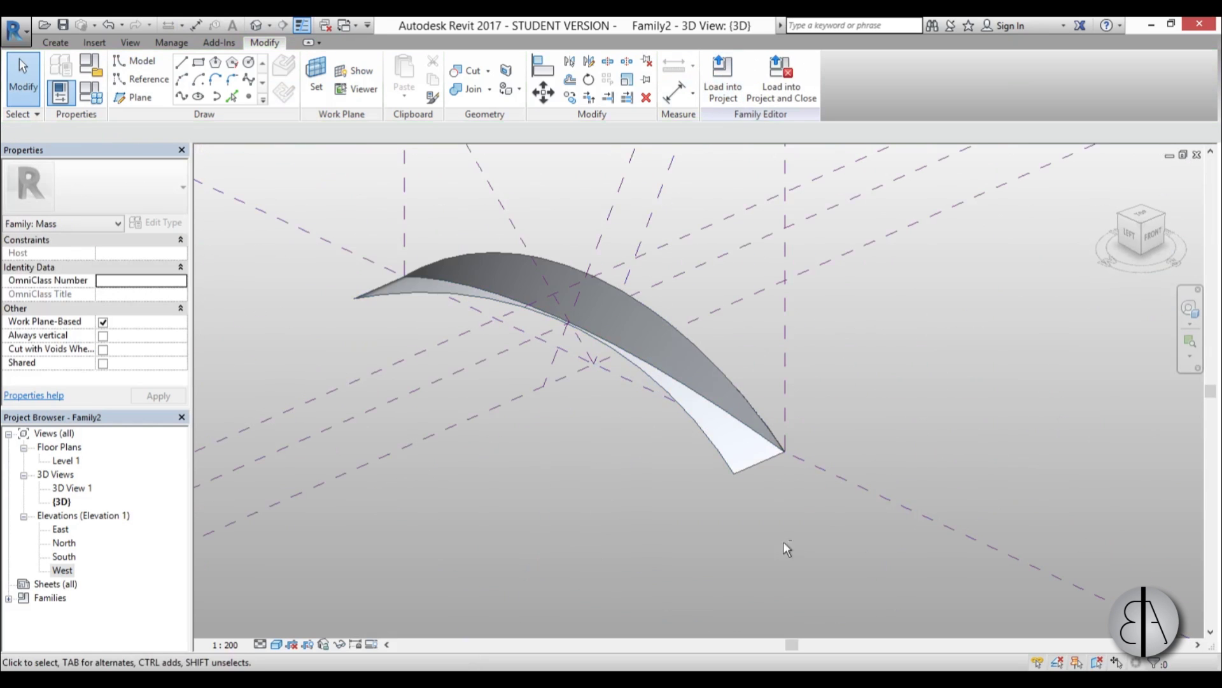
{"action": "middle_click_drag", "start_coordinate": [784, 542], "coordinate": [778, 319], "text": "shift"}
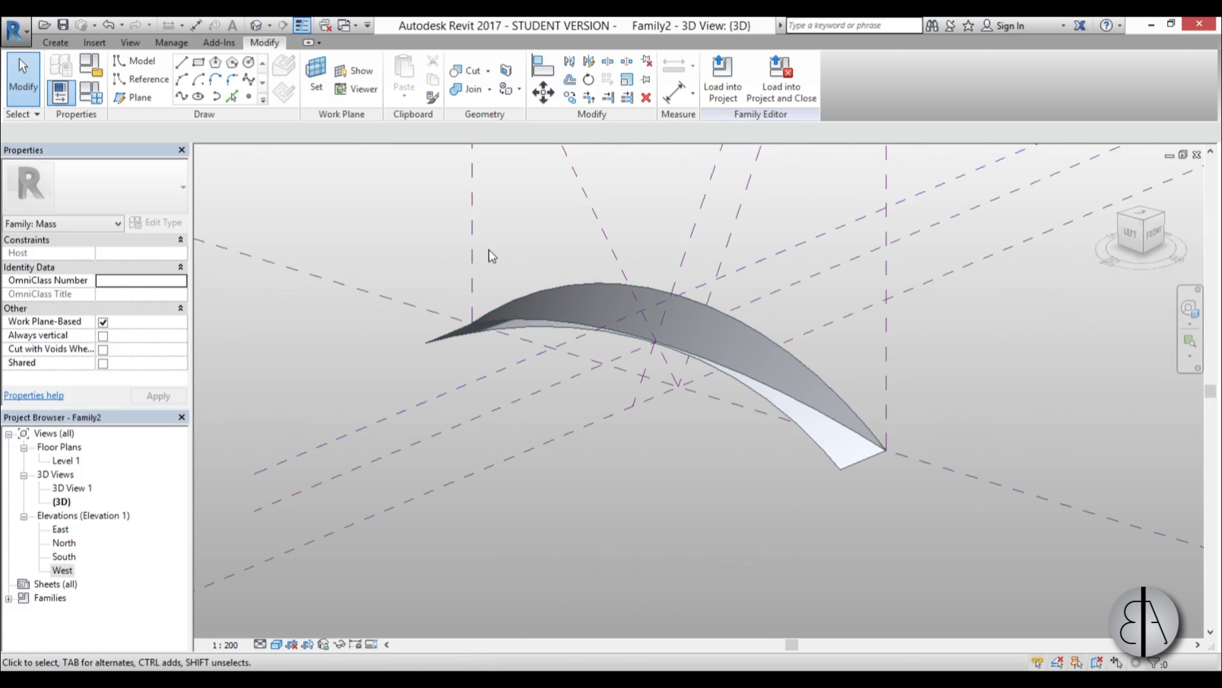
{"action": "middle_click_drag", "start_coordinate": [750, 464], "coordinate": [825, 520], "text": "shift"}
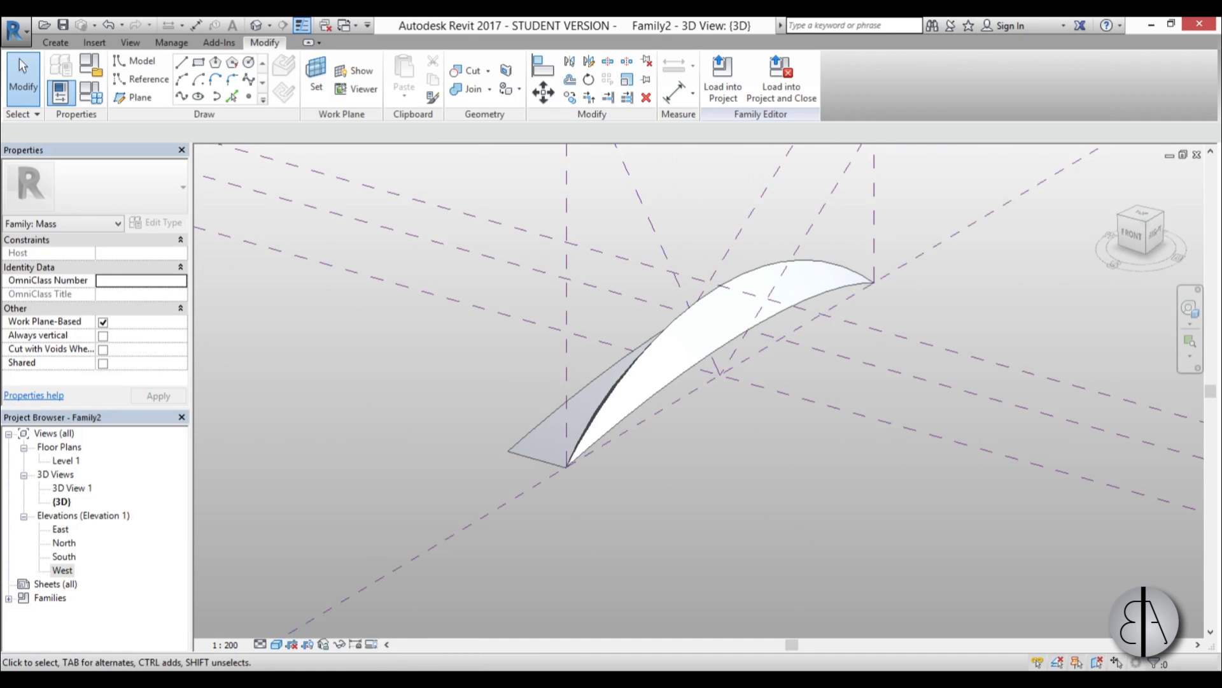
- Create a new project from the Architectural Template
{"action": "left_click", "coordinate": [15, 29]}
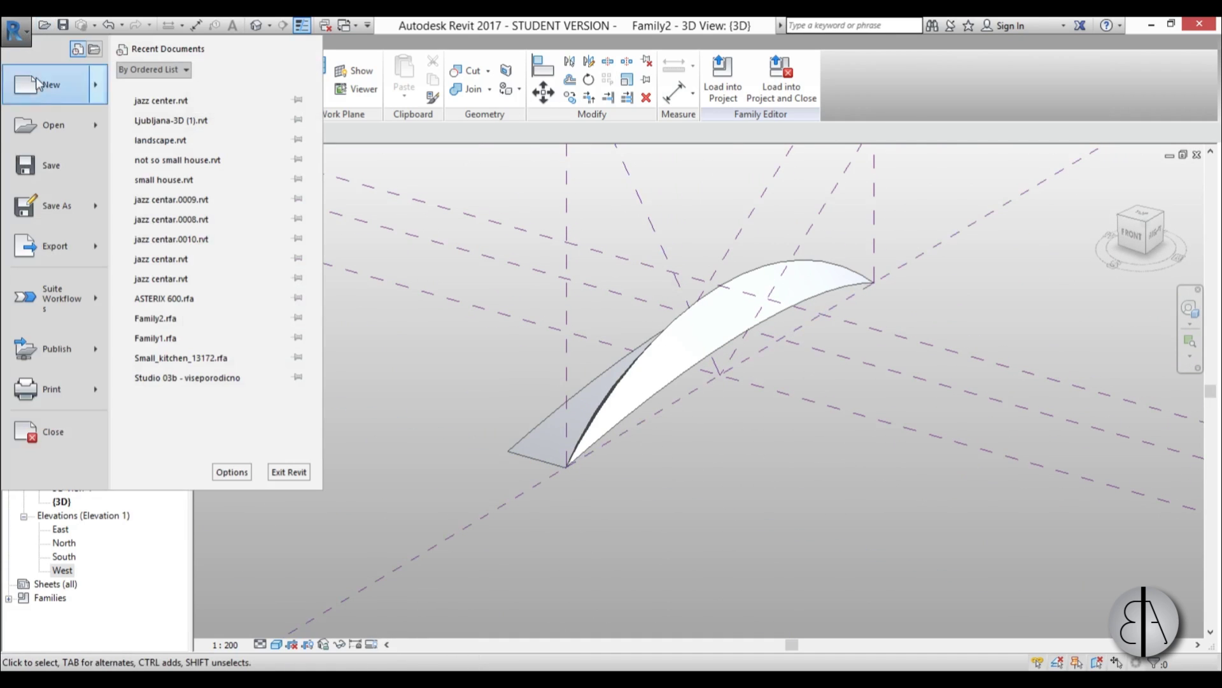
{"action": "mouse_move", "coordinate": [70, 80]}
{"action": "left_click", "coordinate": [193, 87]}
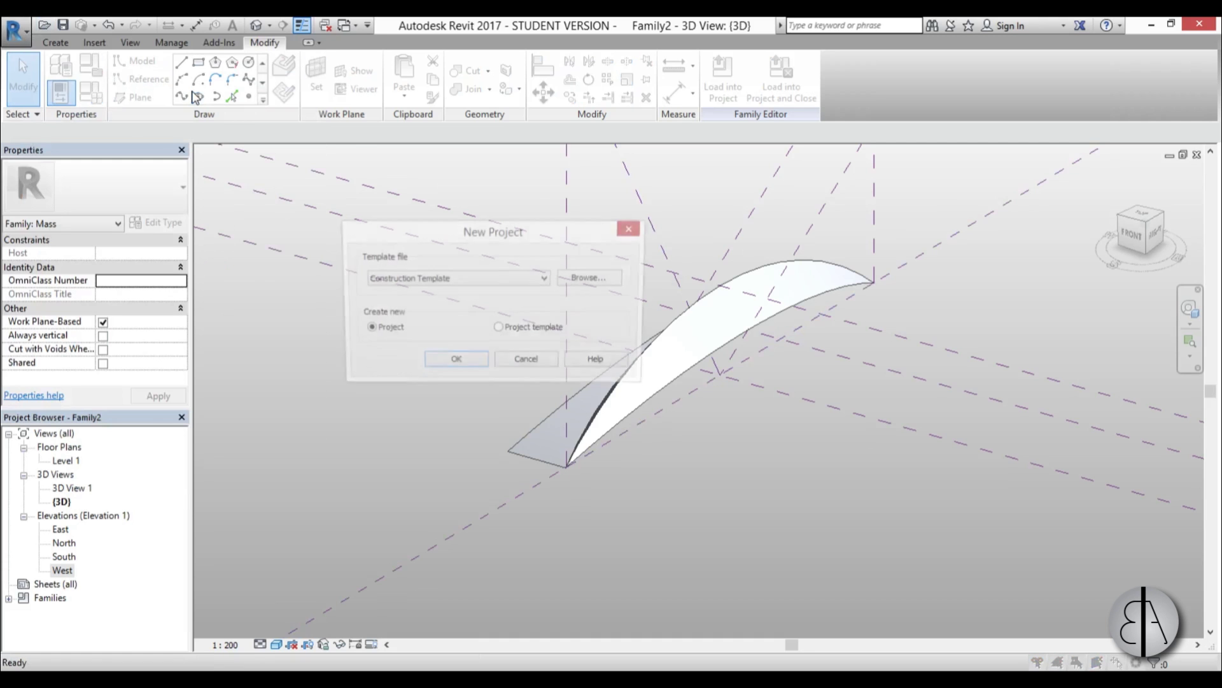
{"action": "left_click", "coordinate": [441, 278]}
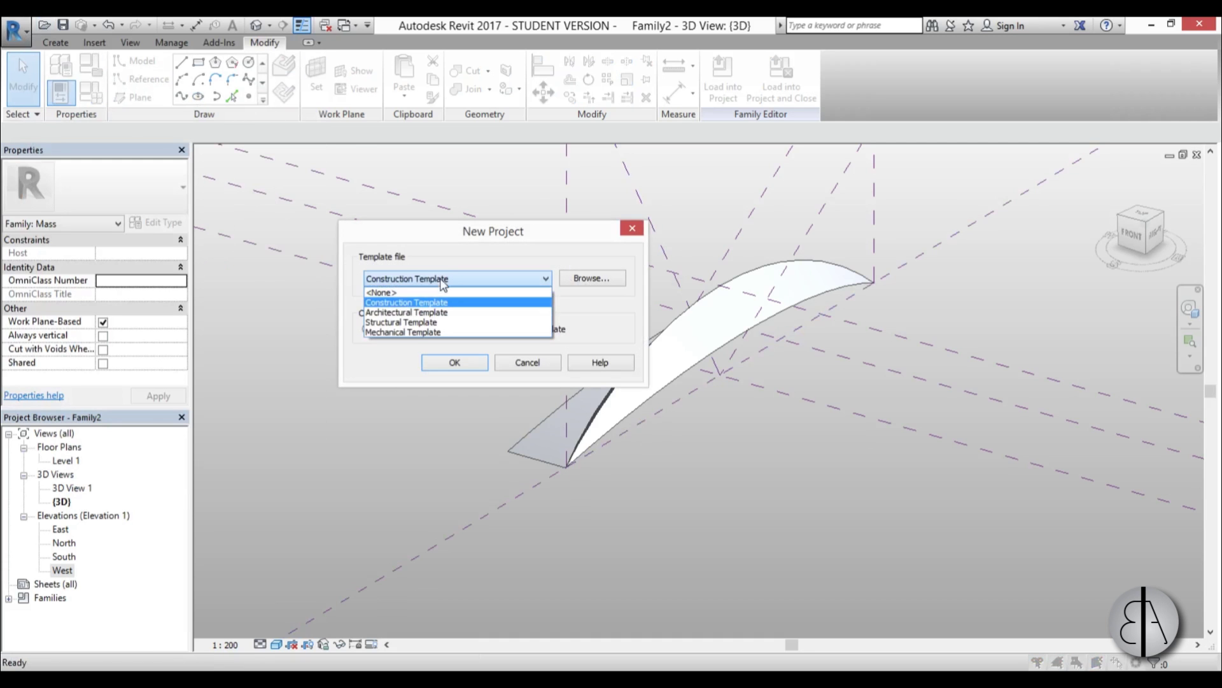
{"action": "left_click", "coordinate": [438, 311]}
{"action": "left_click", "coordinate": [455, 362]}
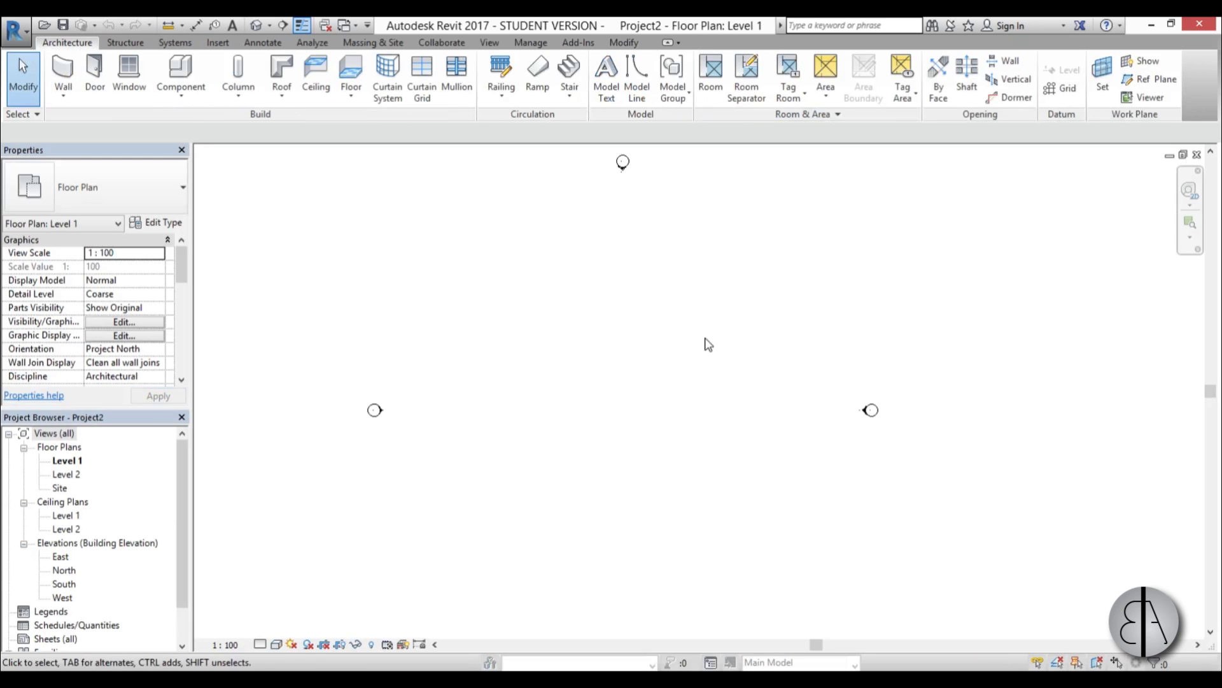
- Return to the mass family's 3D view and load the family into the new project
{"action": "scroll", "coordinate": [609, 387], "scroll_direction": "down", "scroll_amount": 1}
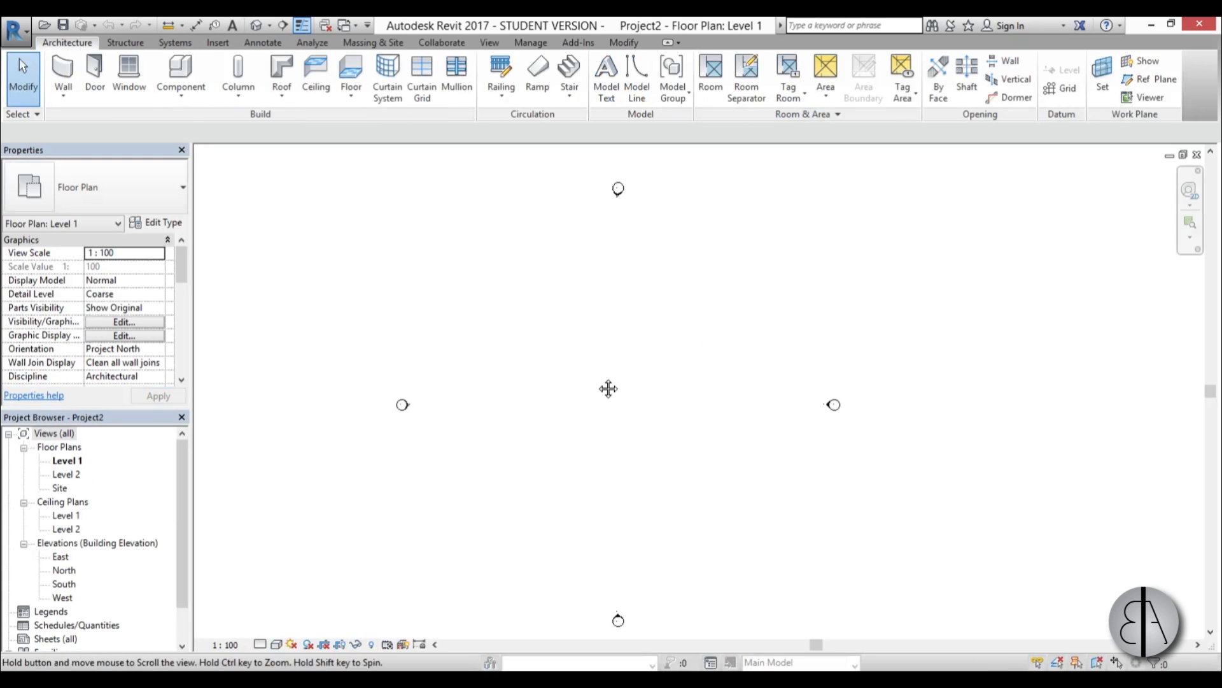
{"action": "left_click", "coordinate": [343, 26]}
{"action": "left_click", "coordinate": [400, 46]}
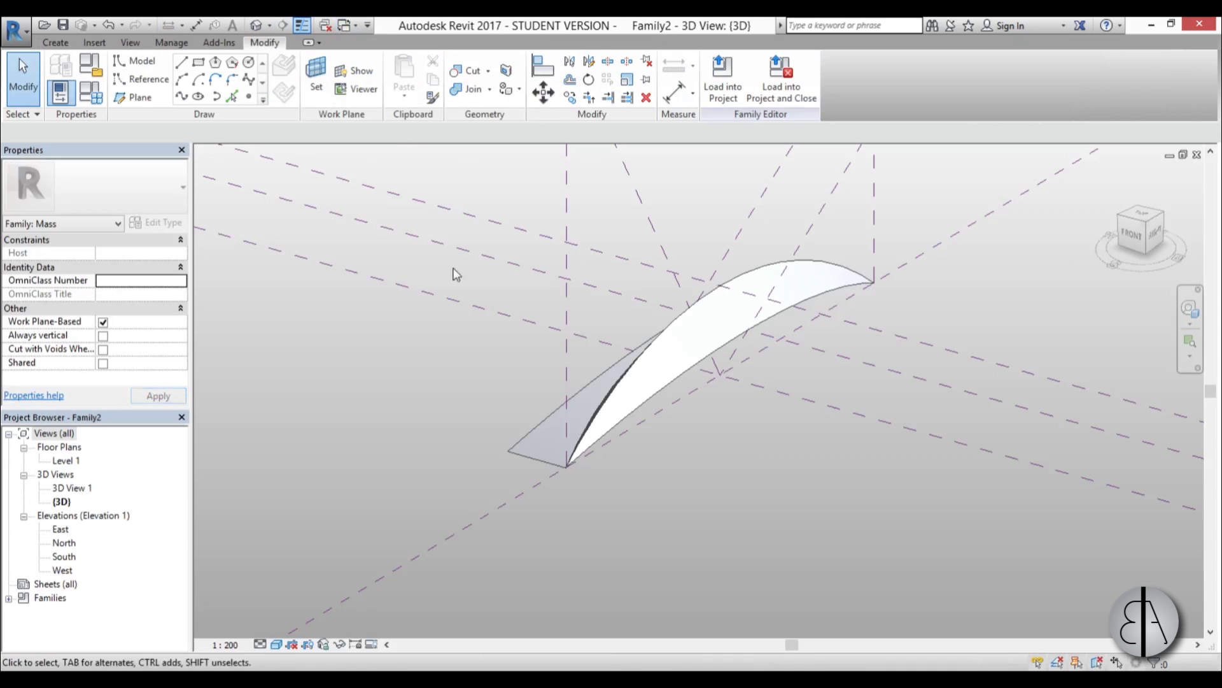
{"action": "left_click", "coordinate": [726, 95]}
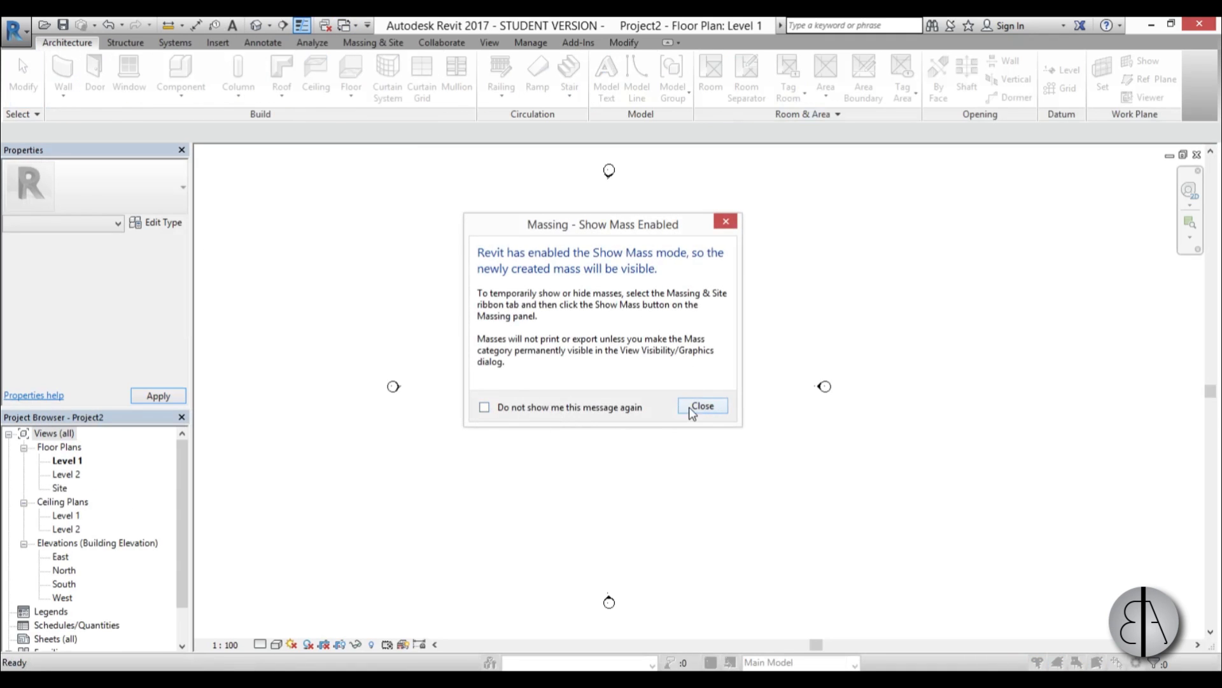
- Dismiss the Show Mass notice, move the placed mass right of centre, and open the Site plan
{"action": "left_click", "coordinate": [692, 411]}
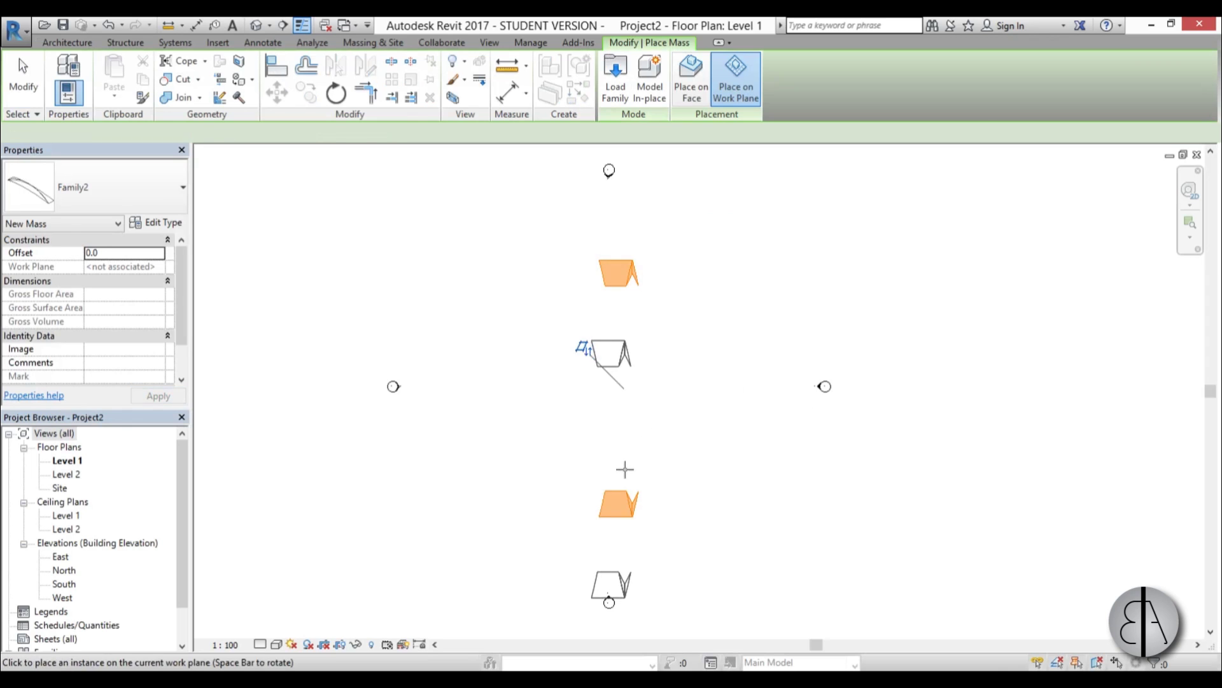
{"action": "key", "text": "Escape"}
{"action": "key", "text": "Escape"}
{"action": "left_click_drag", "start_coordinate": [637, 281], "coordinate": [736, 277]}
{"action": "left_click", "coordinate": [604, 402]}
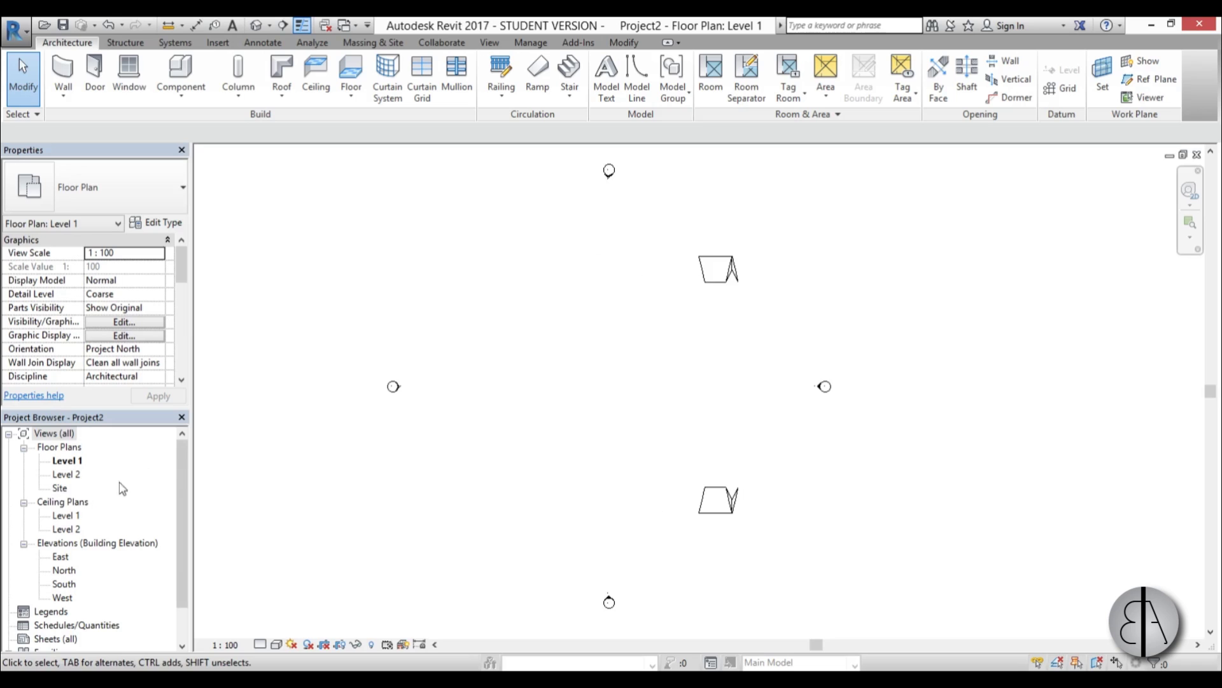
{"action": "double_click", "coordinate": [58, 491]}
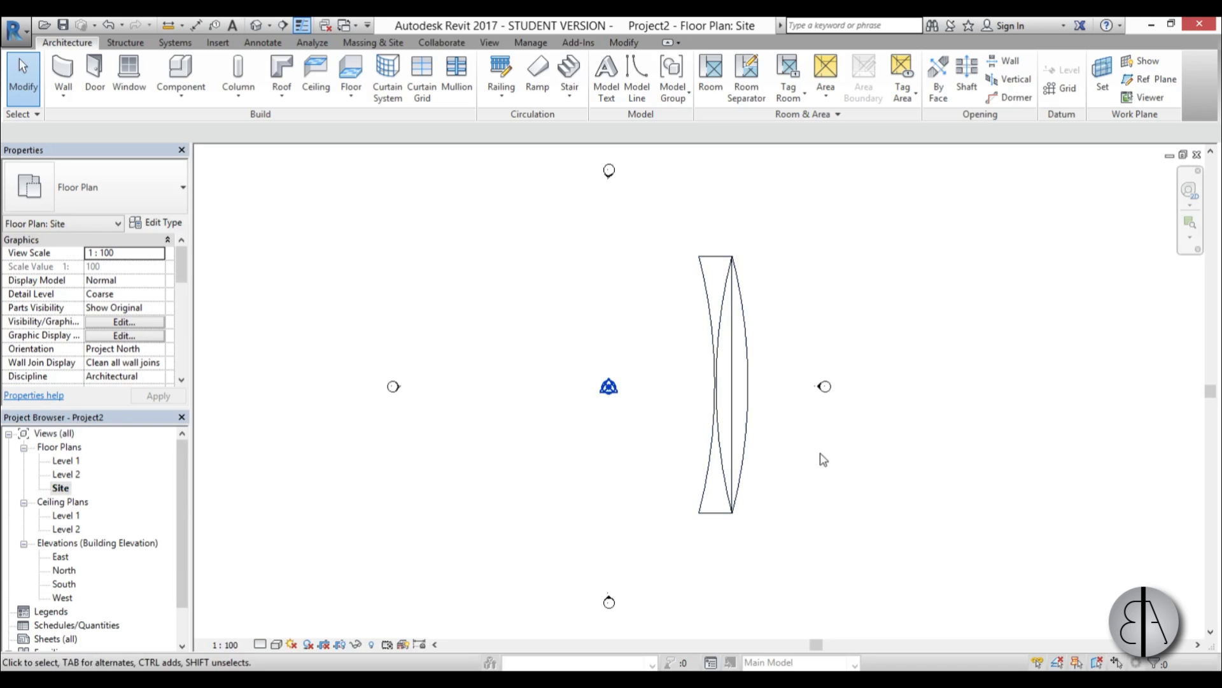
{"action": "scroll", "coordinate": [805, 423], "scroll_direction": "up", "scroll_amount": 2}
- Nudge the curved mass with the arrow keys until it sits flush on its outline
{"action": "left_click", "coordinate": [681, 361]}
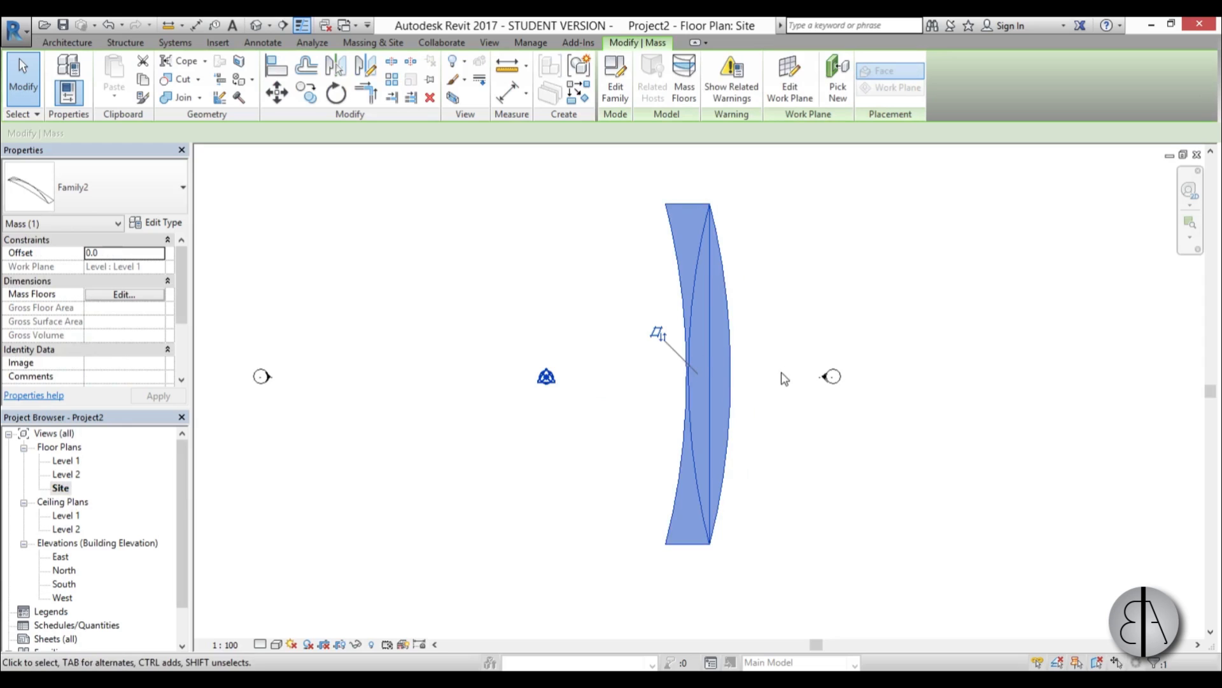
{"action": "scroll", "coordinate": [785, 378], "scroll_direction": "up", "scroll_amount": 1}
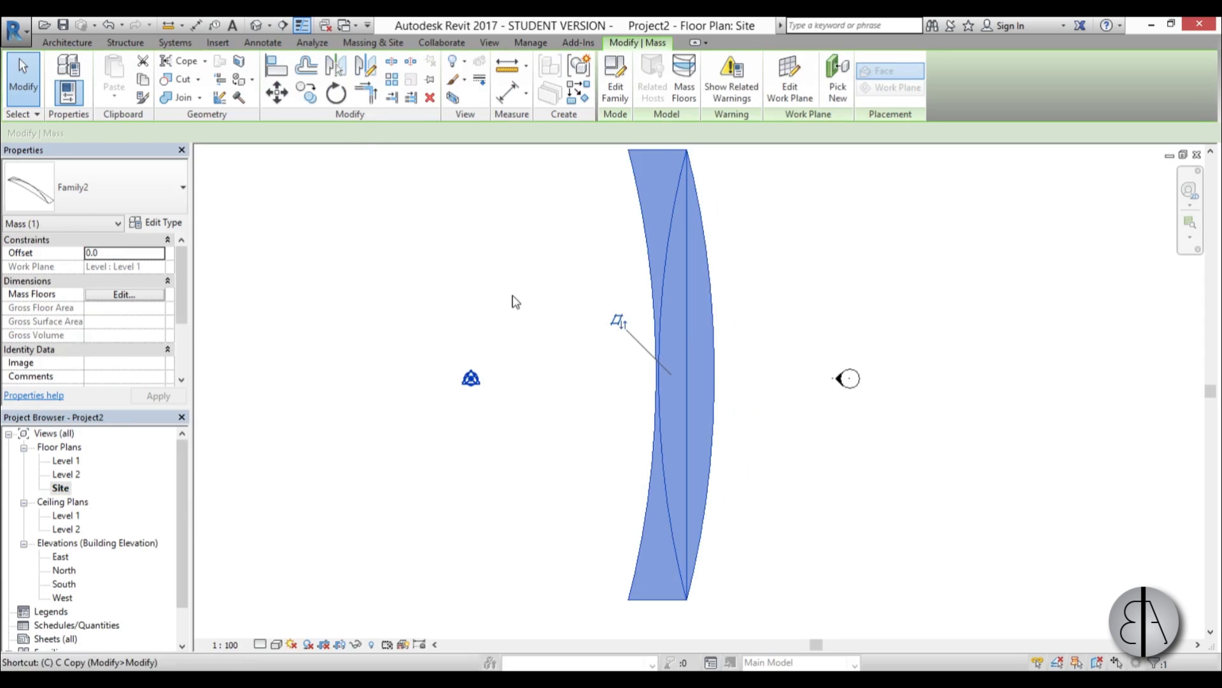
{"action": "key", "text": "o"}
{"action": "scroll", "coordinate": [700, 398], "scroll_direction": "up", "scroll_amount": 1}
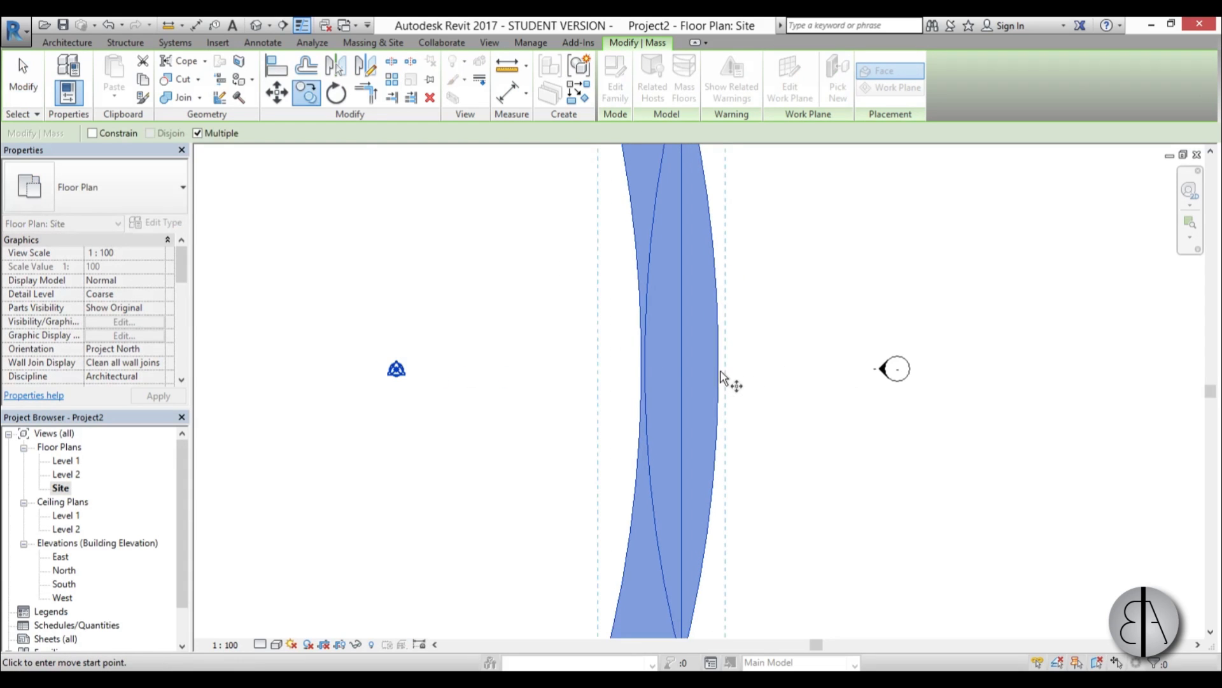
{"action": "scroll", "coordinate": [678, 363], "scroll_direction": "up", "scroll_amount": 3}
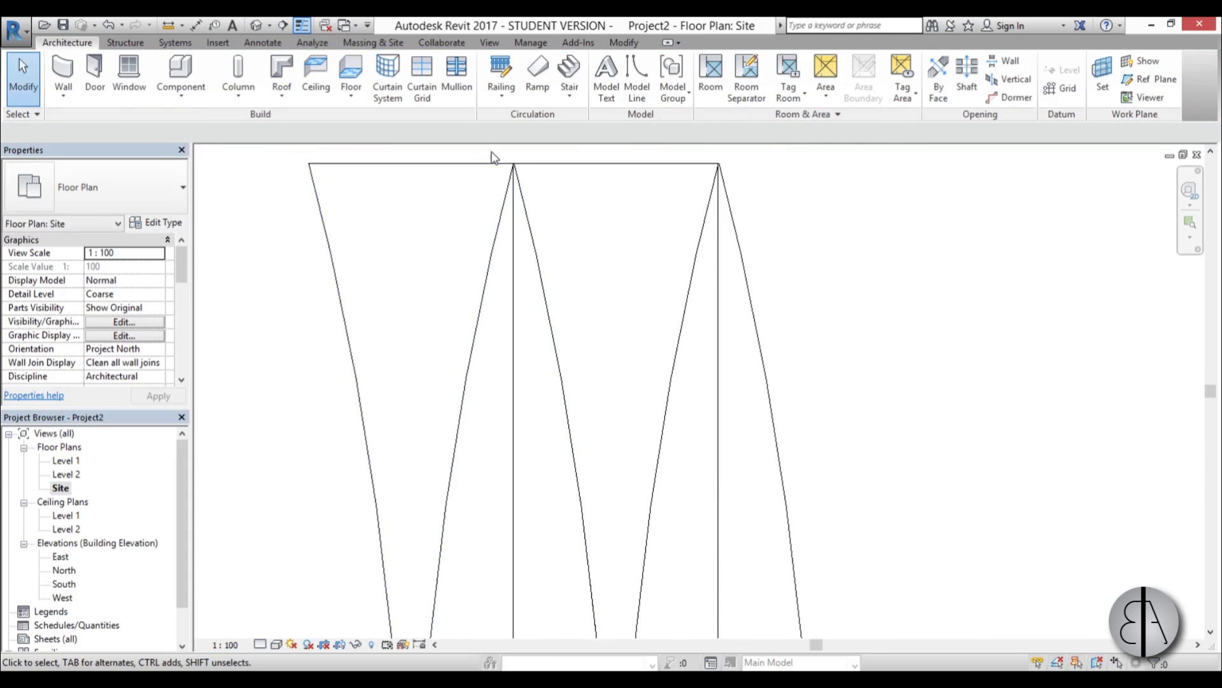
{"action": "scroll", "coordinate": [576, 186], "scroll_direction": "up", "scroll_amount": 5}
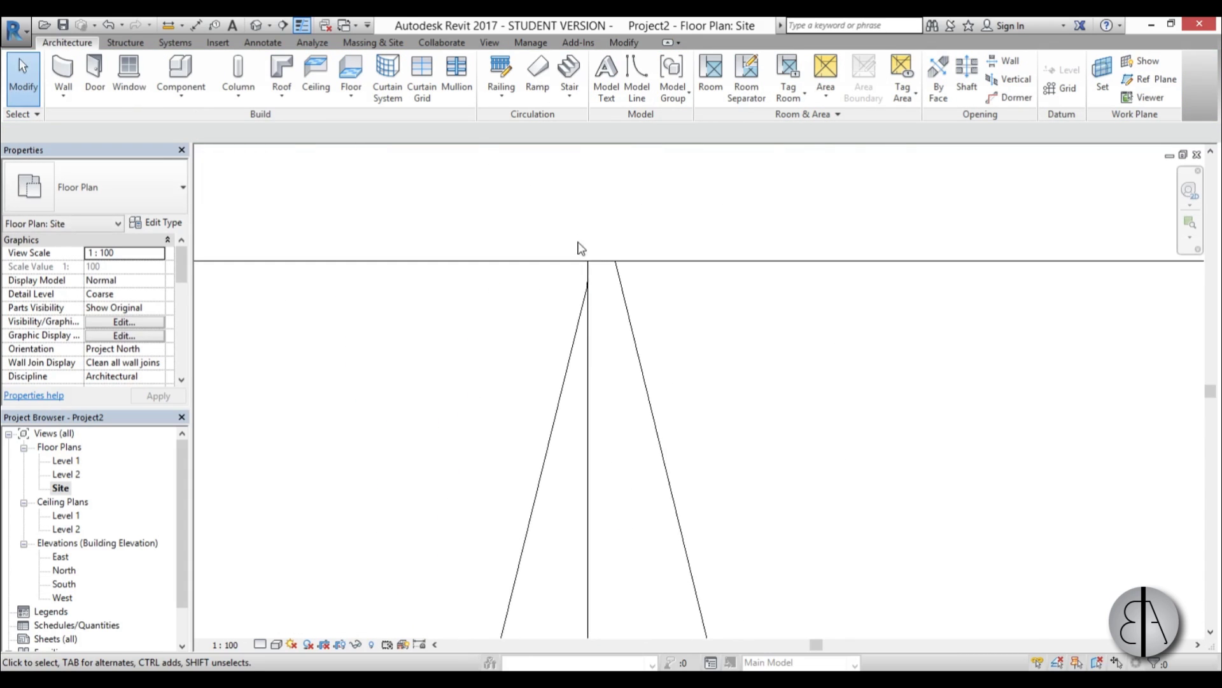
{"action": "left_click", "coordinate": [571, 265]}
{"action": "scroll", "coordinate": [622, 243], "scroll_direction": "down", "scroll_amount": 3}
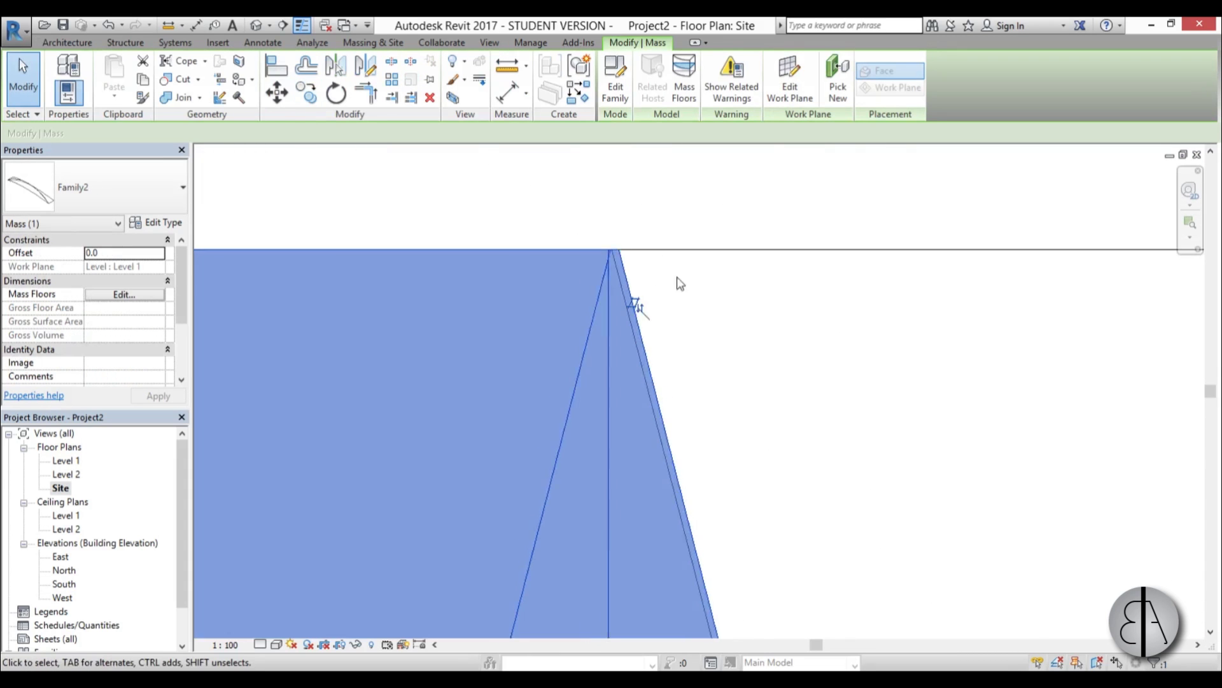
{"action": "scroll", "coordinate": [704, 293], "scroll_direction": "down", "scroll_amount": 3}
{"action": "key", "text": "Left"}
{"action": "key", "text": "Right"}
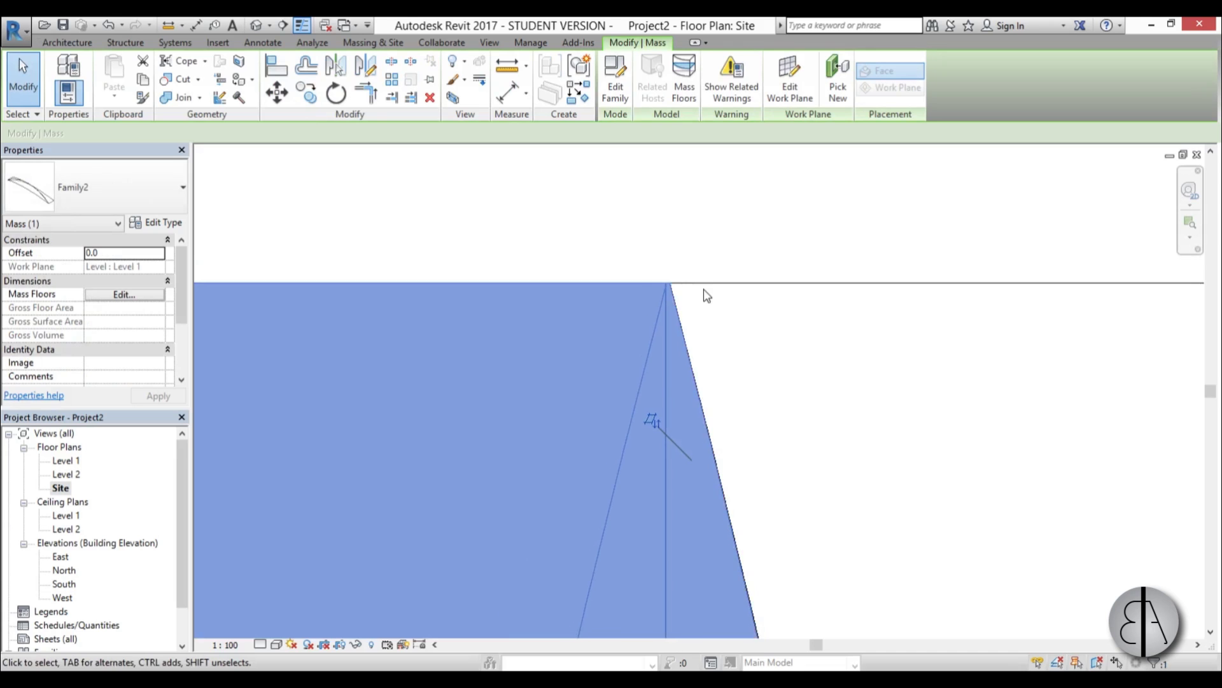
{"action": "scroll", "coordinate": [675, 278], "scroll_direction": "up", "scroll_amount": 8}
{"action": "scroll", "coordinate": [700, 247], "scroll_direction": "up", "scroll_amount": 2}
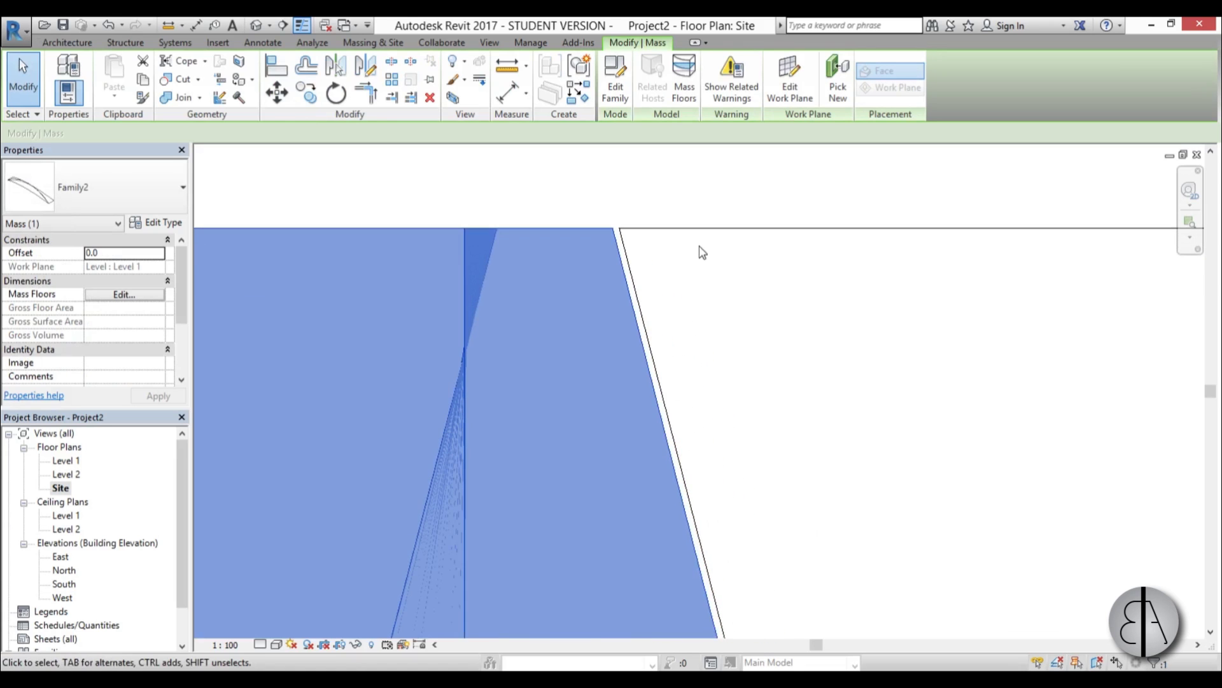
{"action": "key", "text": "Right"}
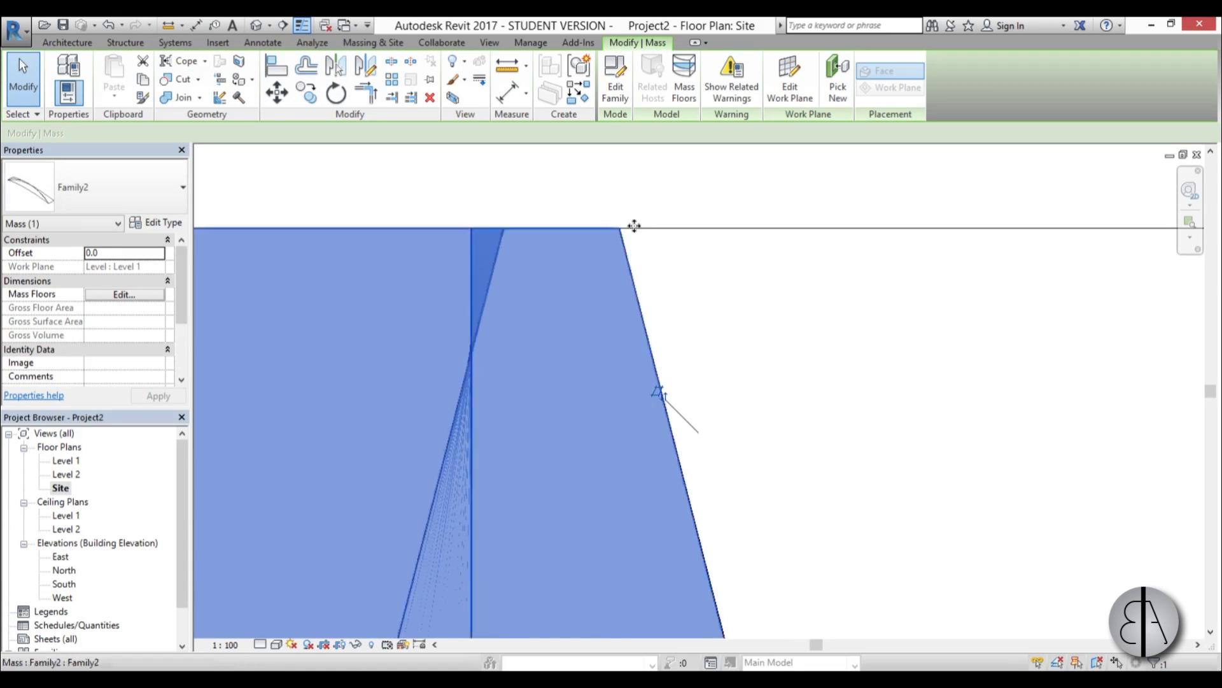
{"action": "scroll", "coordinate": [619, 212], "scroll_direction": "down", "scroll_amount": 3}
{"action": "scroll", "coordinate": [615, 258], "scroll_direction": "down", "scroll_amount": 4}
{"action": "scroll", "coordinate": [604, 247], "scroll_direction": "down", "scroll_amount": 5}
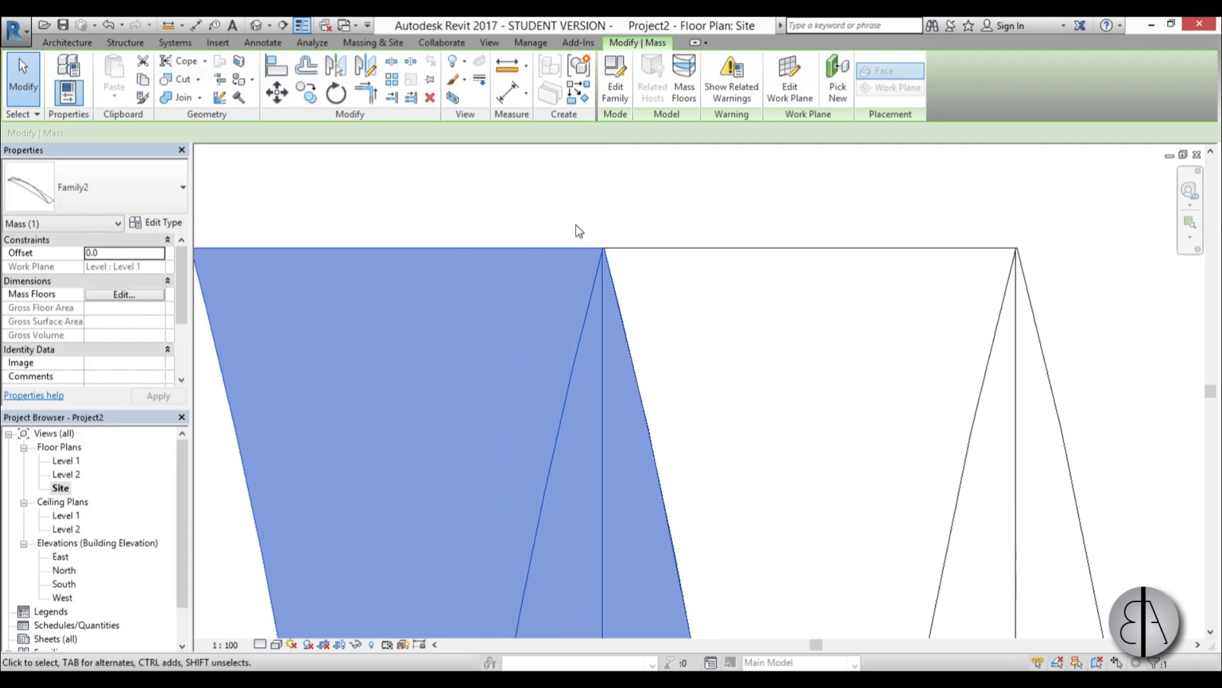
{"action": "key", "text": "Escape"}
- Copy the mass leftward, placing the first few copies side by side
{"action": "left_click", "coordinate": [586, 361]}
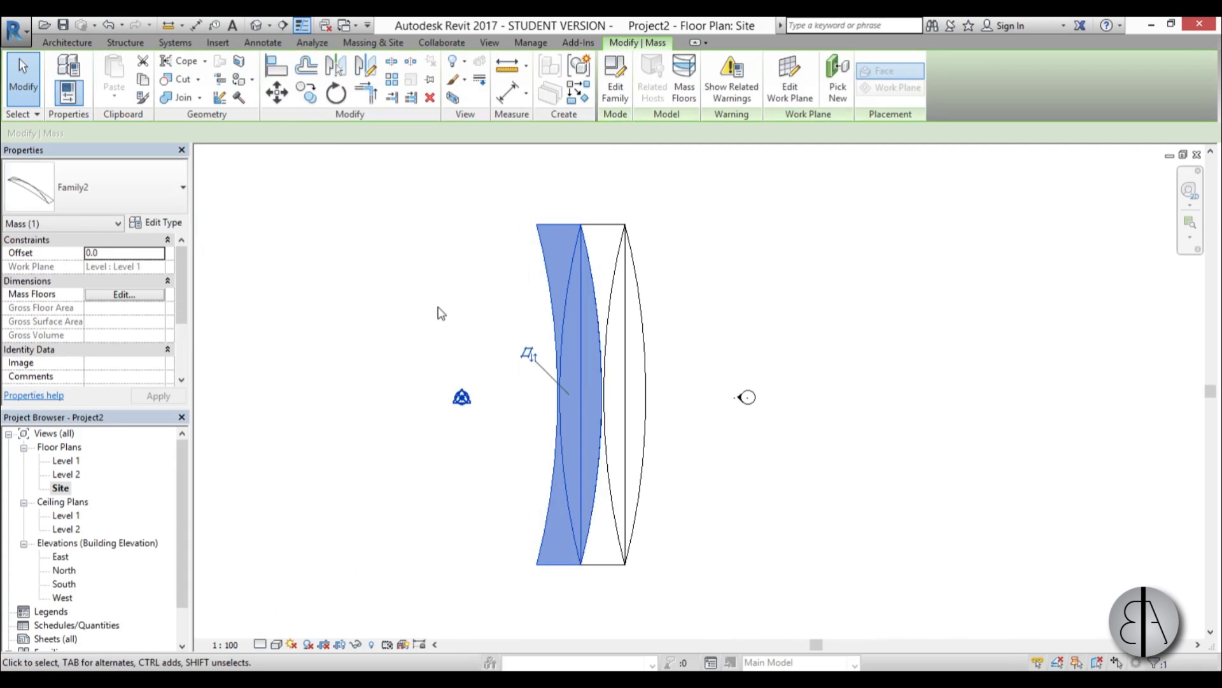
{"action": "key", "text": "c"}
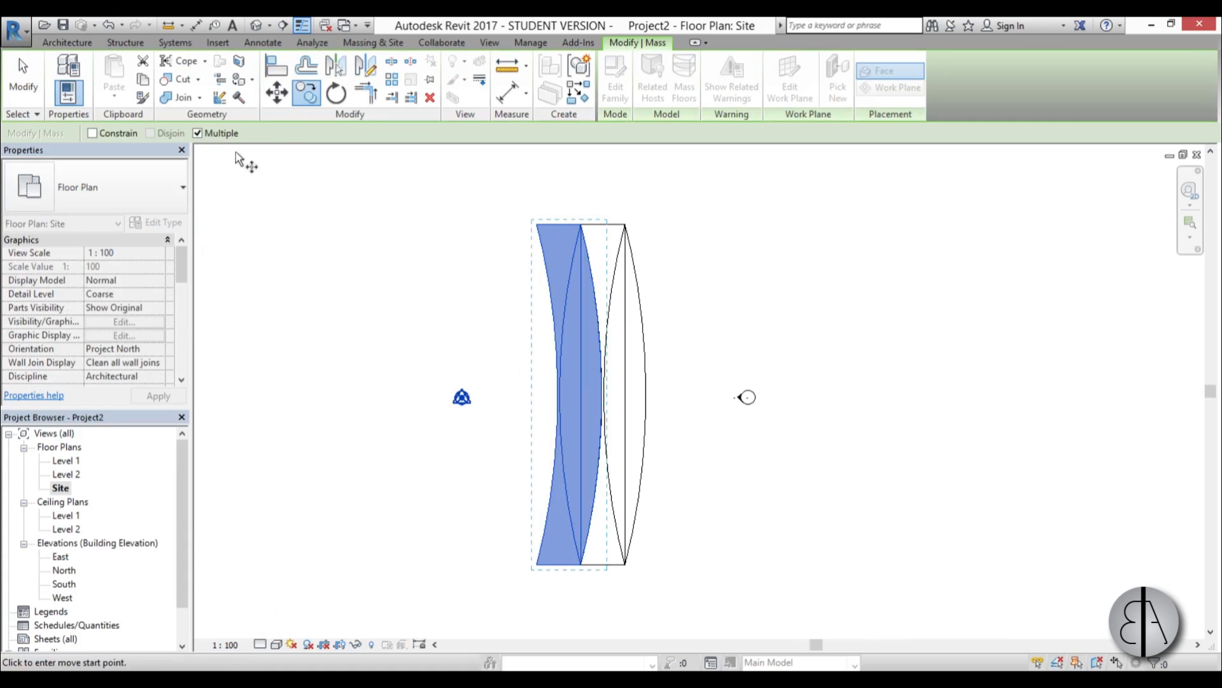
{"action": "left_click", "coordinate": [625, 396]}
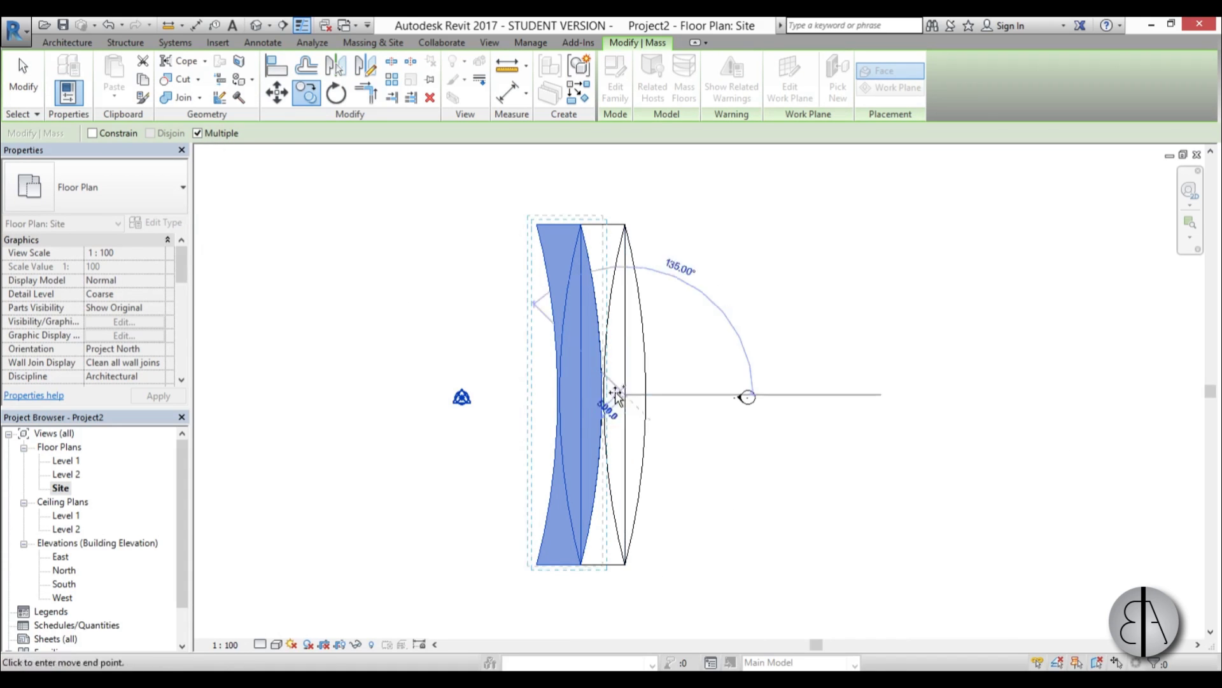
{"action": "left_click", "coordinate": [582, 395]}
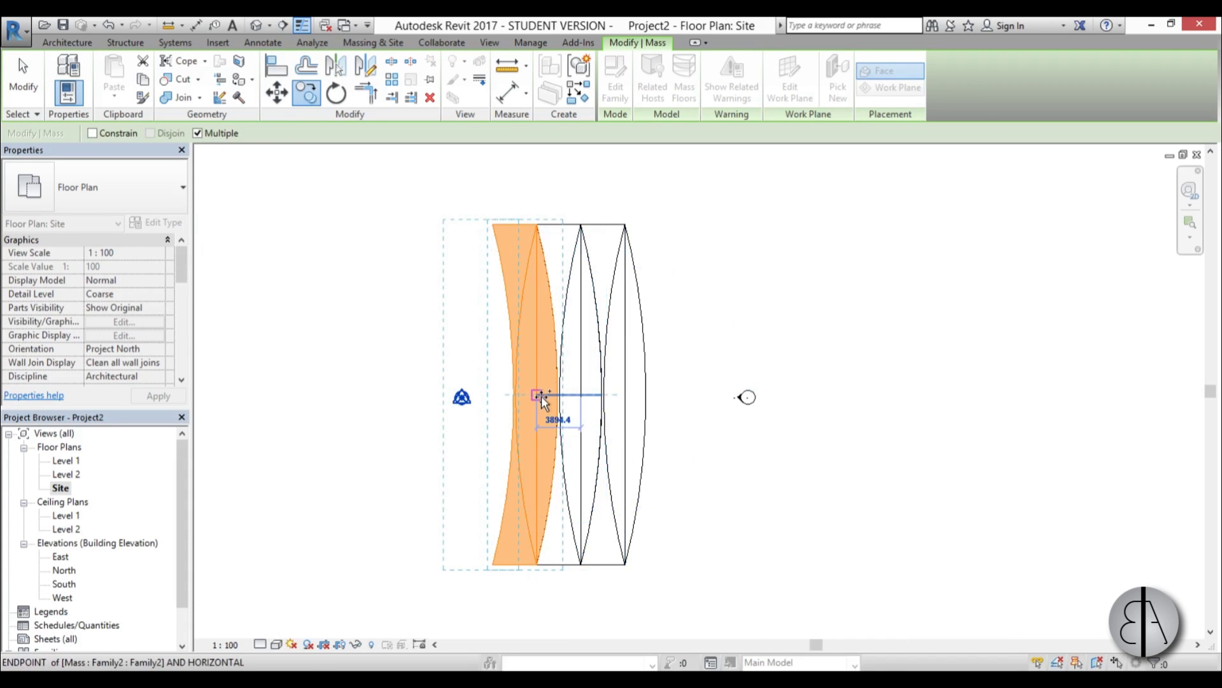
{"action": "scroll", "coordinate": [538, 394], "scroll_direction": "up", "scroll_amount": 3}
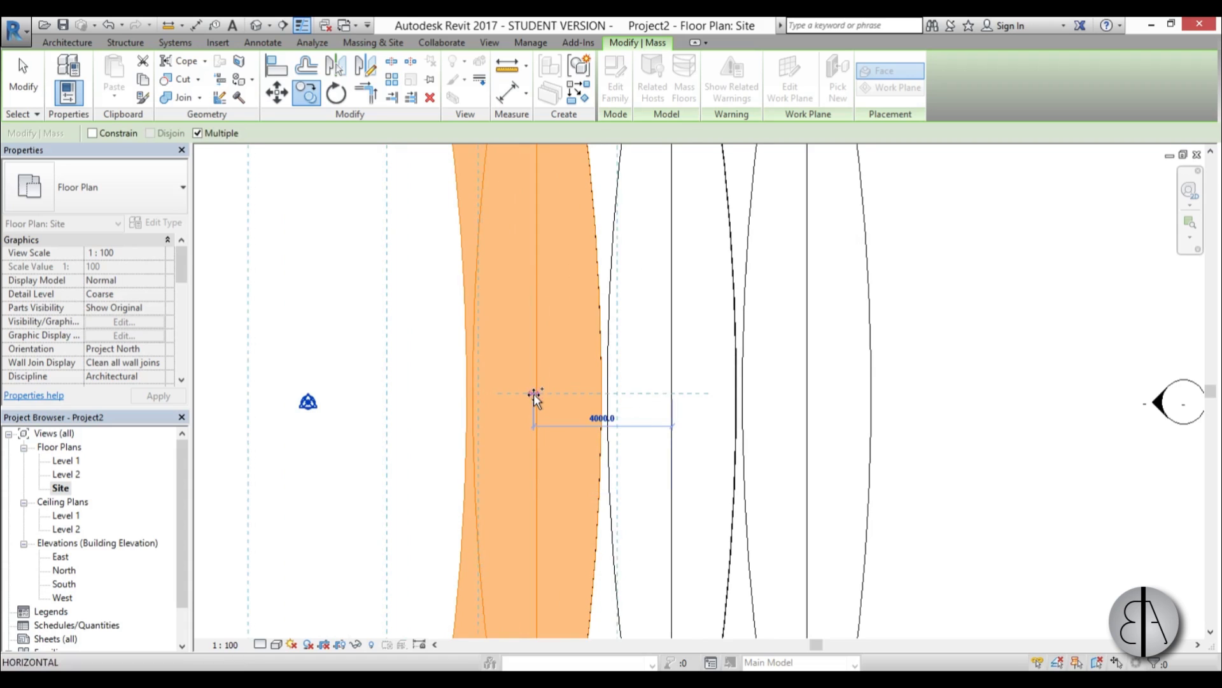
{"action": "left_click", "coordinate": [538, 395]}
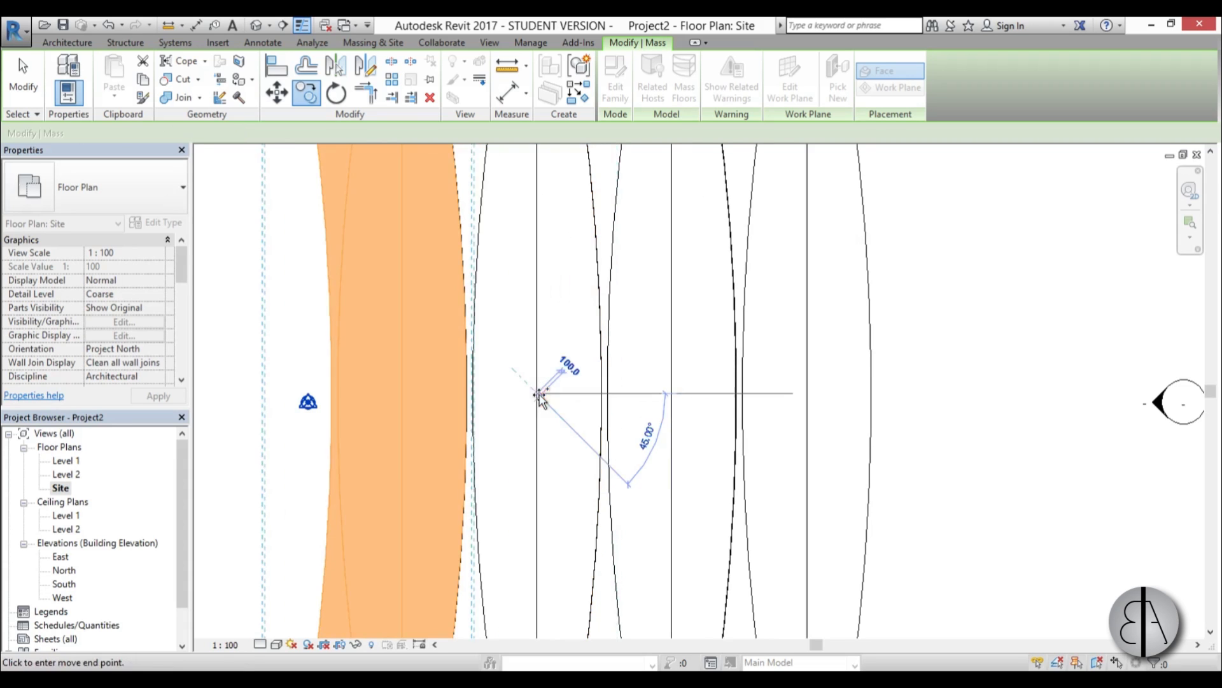
{"action": "left_click", "coordinate": [402, 393]}
{"action": "scroll", "coordinate": [371, 462], "scroll_direction": "down", "scroll_amount": 1}
- Place further copies to complete the row of arched masses
{"action": "middle_click_drag", "start_coordinate": [371, 463], "coordinate": [575, 438]}
{"action": "scroll", "coordinate": [573, 439], "scroll_direction": "down", "scroll_amount": 4}
{"action": "scroll", "coordinate": [553, 424], "scroll_direction": "up", "scroll_amount": 1}
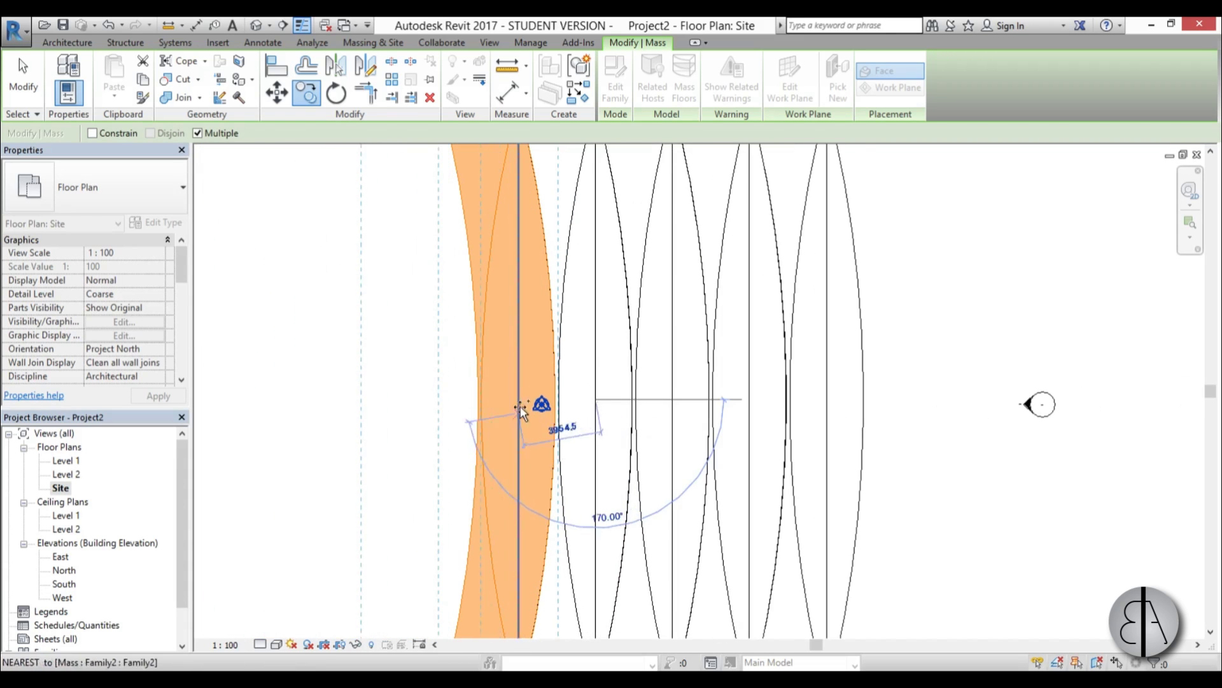
{"action": "left_click", "coordinate": [519, 403]}
{"action": "left_click", "coordinate": [440, 401]}
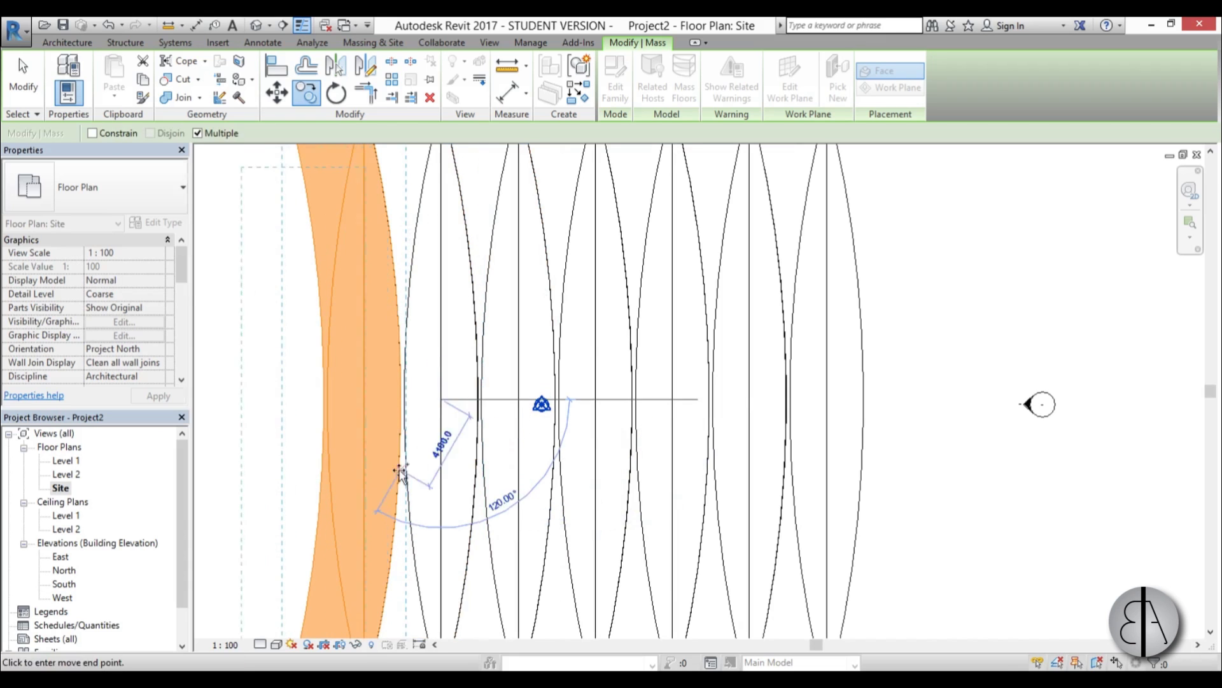
{"action": "scroll", "coordinate": [500, 410], "scroll_direction": "down", "scroll_amount": 3}
{"action": "key", "text": "Escape"}
{"action": "key", "text": "Escape"}
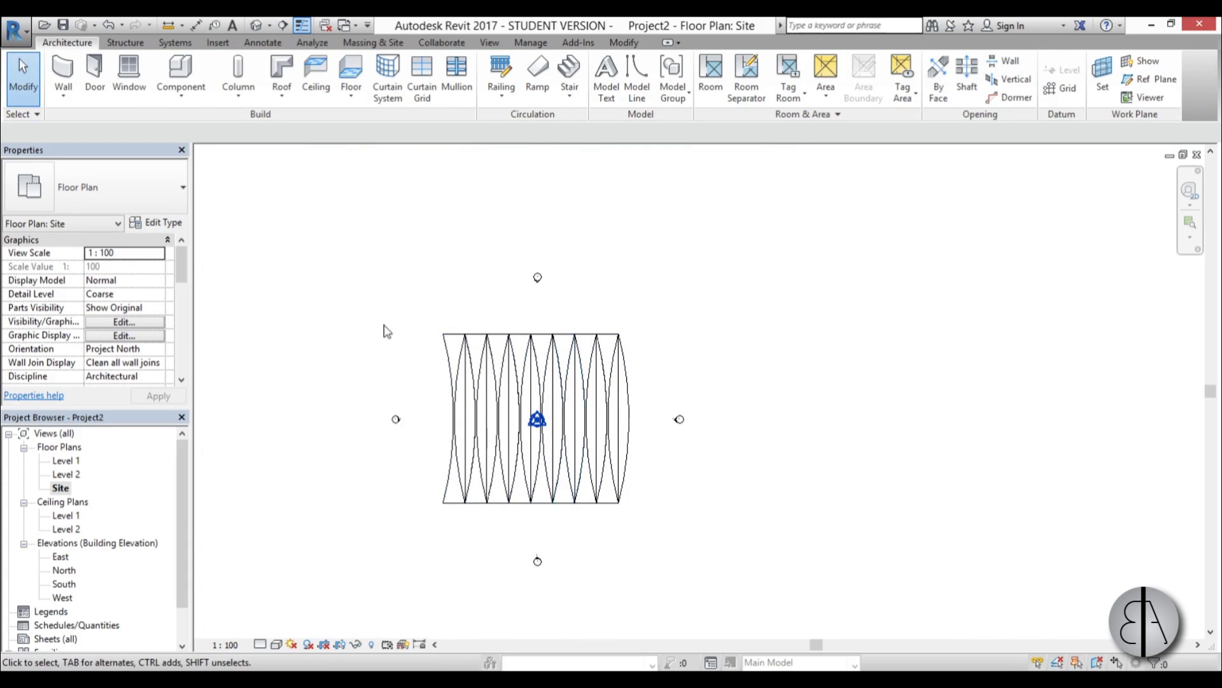
- Open the default 3D view, orbit the copied masses, and bring up the Massing & Site tools
{"action": "left_click", "coordinate": [260, 30]}
{"action": "middle_click_drag", "start_coordinate": [628, 417], "coordinate": [800, 470], "text": "shift"}
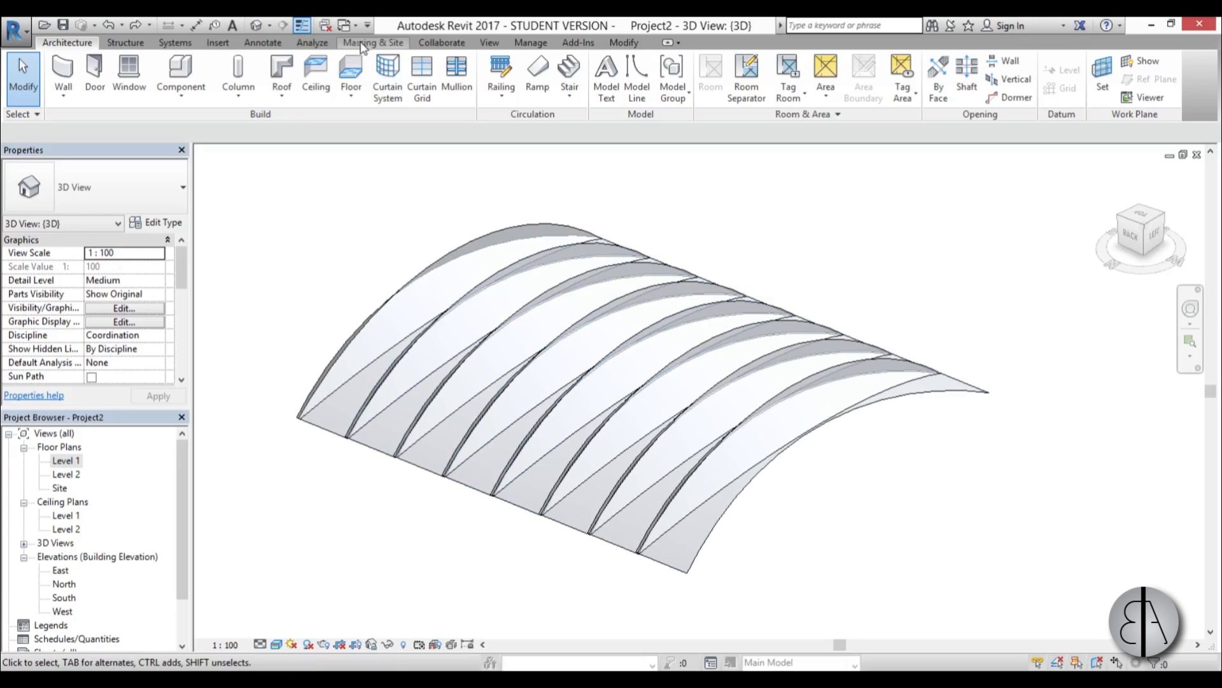
{"action": "left_click", "coordinate": [359, 44]}
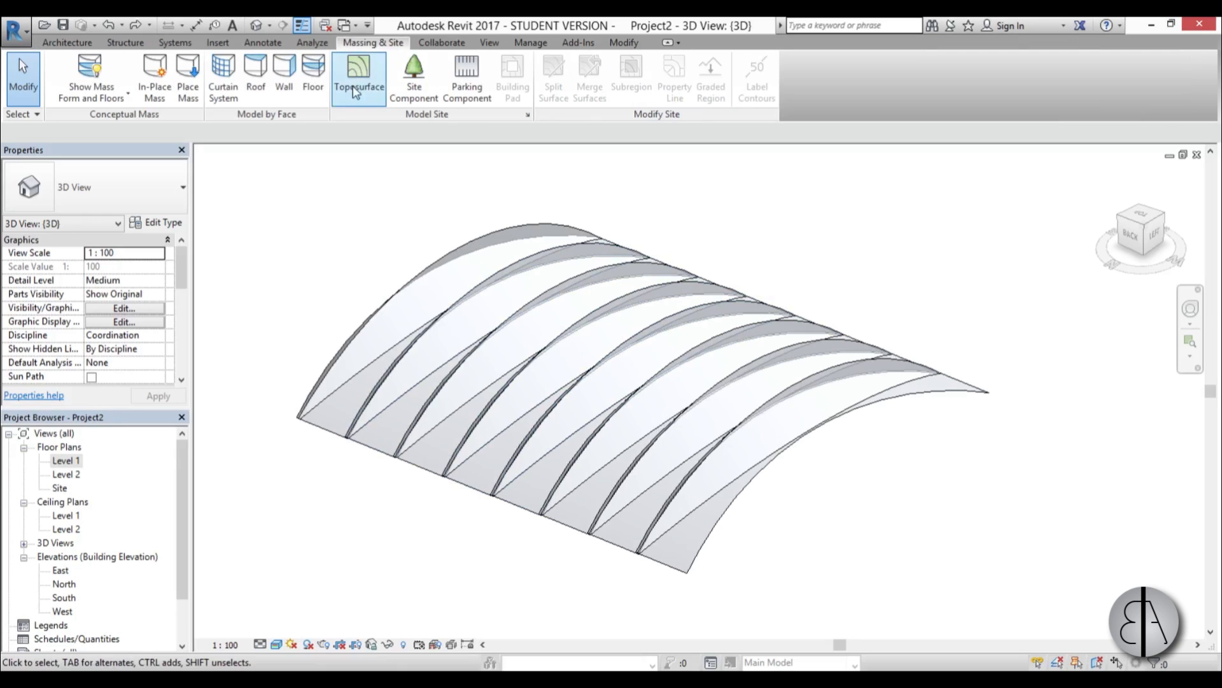
{"action": "left_click", "coordinate": [256, 89]}
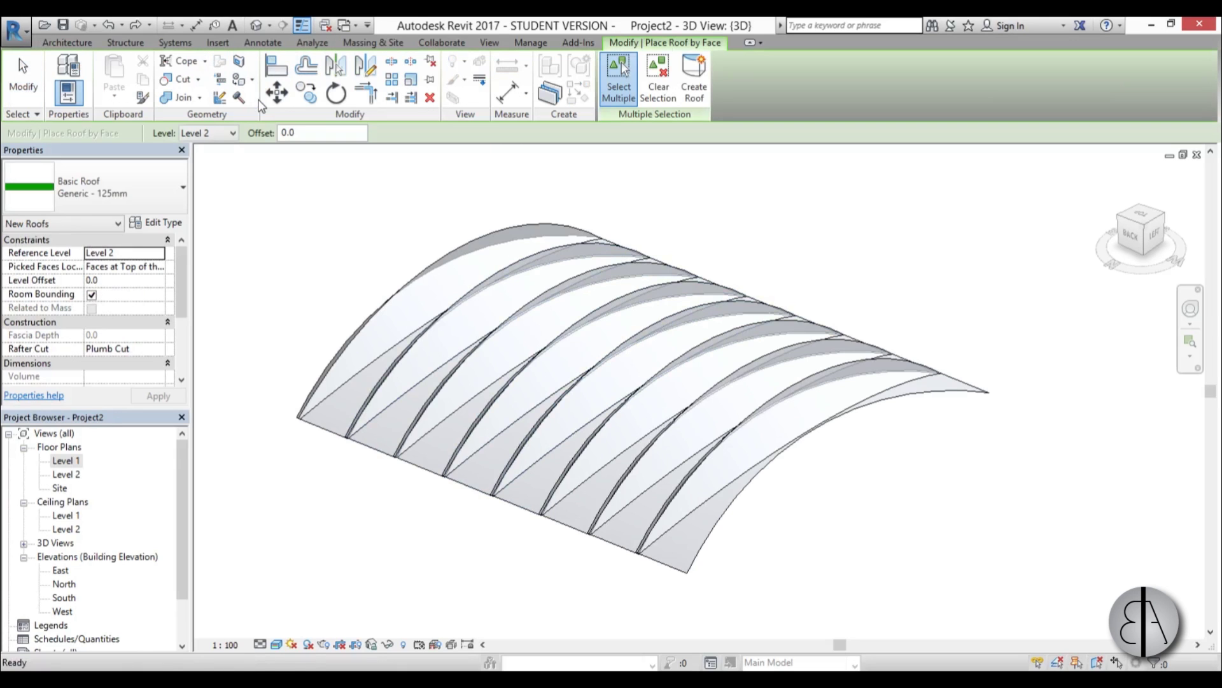
{"action": "left_click", "coordinate": [147, 191]}
{"action": "left_click", "coordinate": [150, 196]}
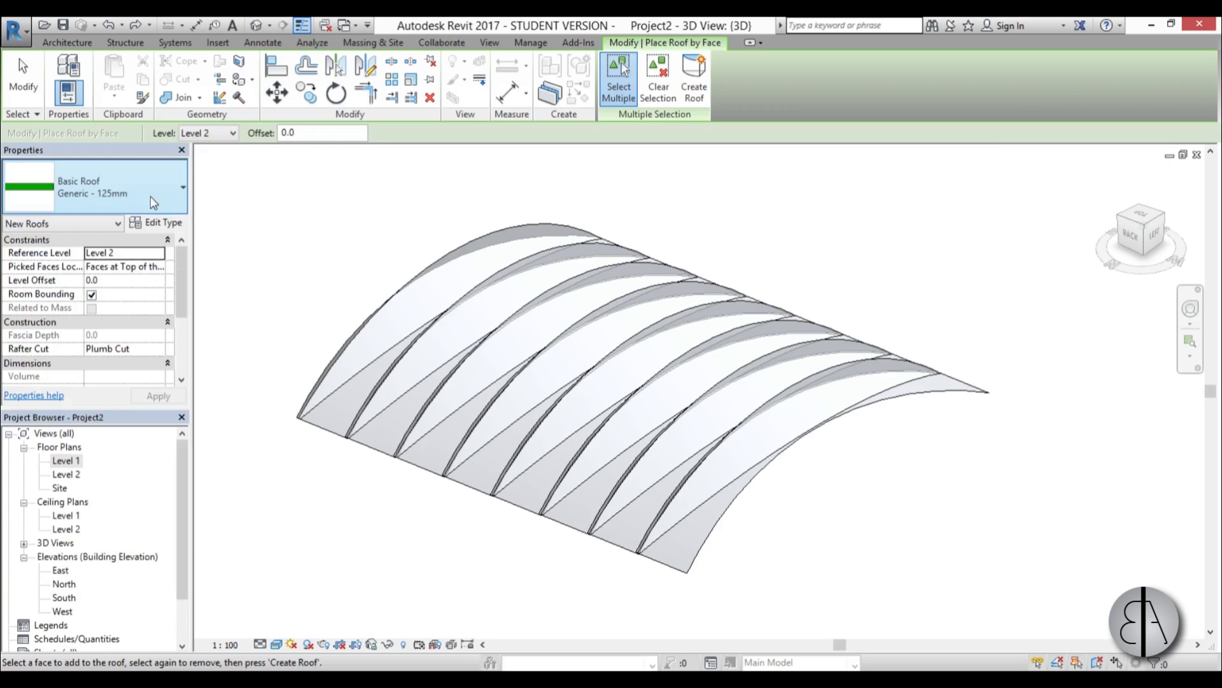
{"action": "left_click", "coordinate": [156, 223]}
{"action": "left_click", "coordinate": [891, 271]}
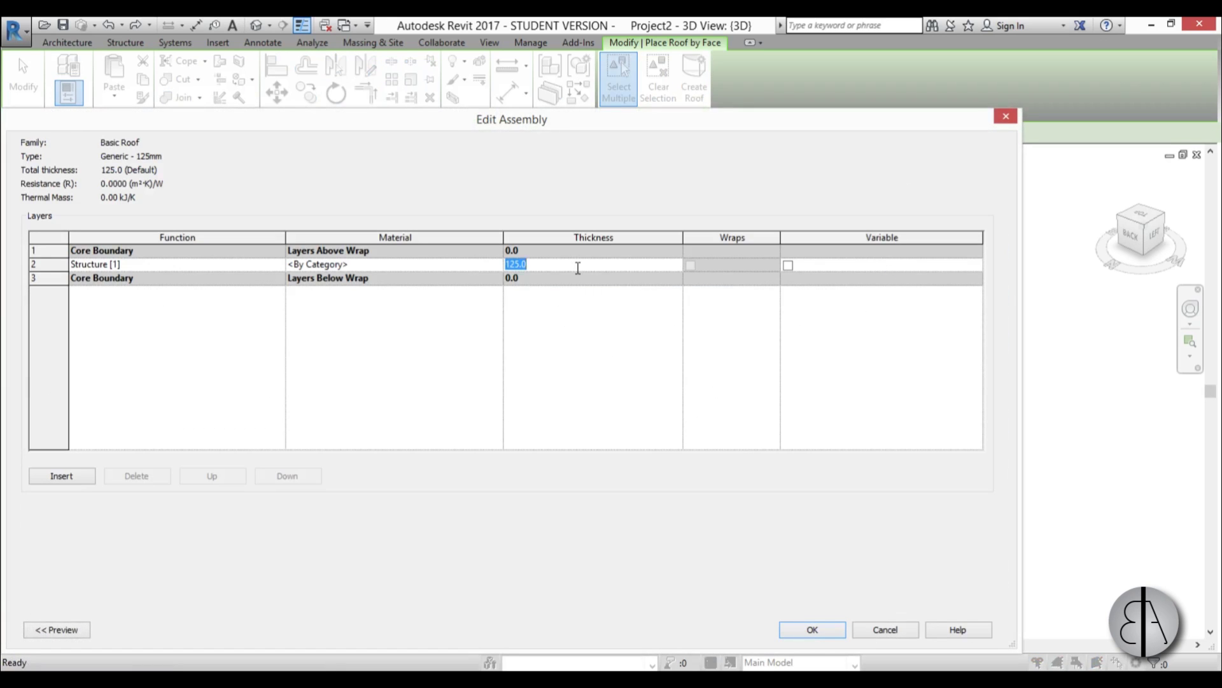
{"action": "left_click", "coordinate": [823, 629]}
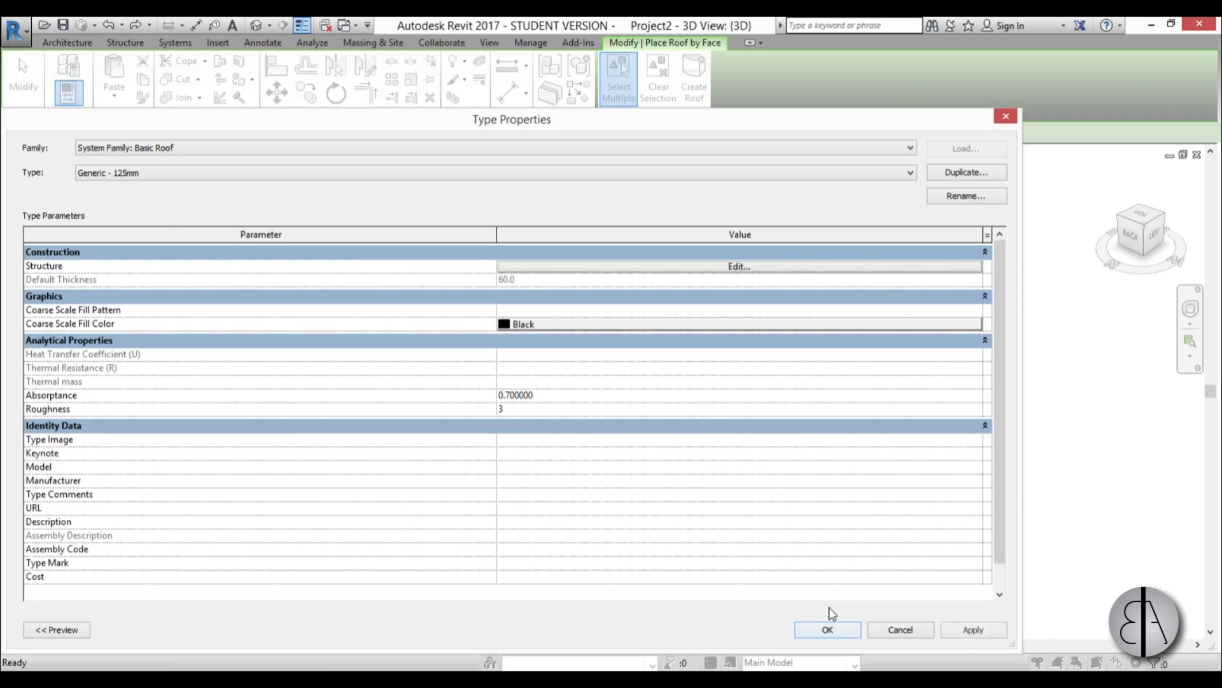
{"action": "left_click", "coordinate": [828, 630]}
{"action": "middle_click_drag", "start_coordinate": [793, 560], "coordinate": [764, 554], "text": "shift"}
{"action": "left_click_drag", "start_coordinate": [947, 558], "coordinate": [497, 430]}
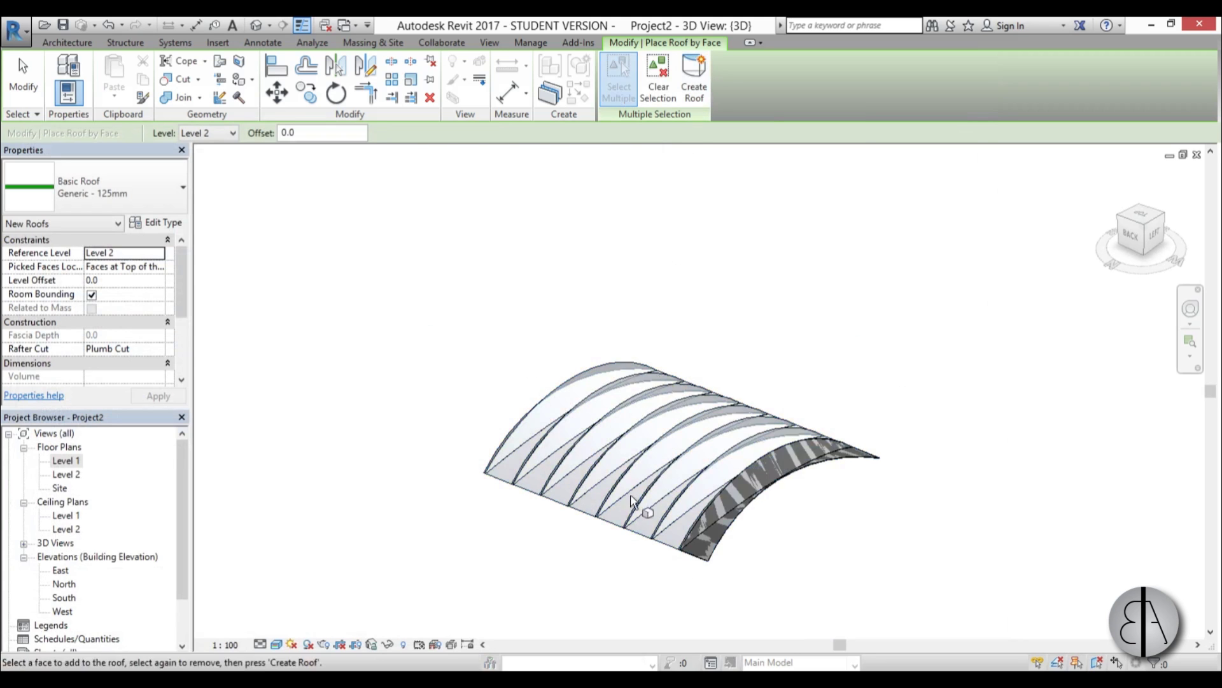
{"action": "middle_click_drag", "start_coordinate": [694, 564], "coordinate": [815, 519], "text": "shift"}
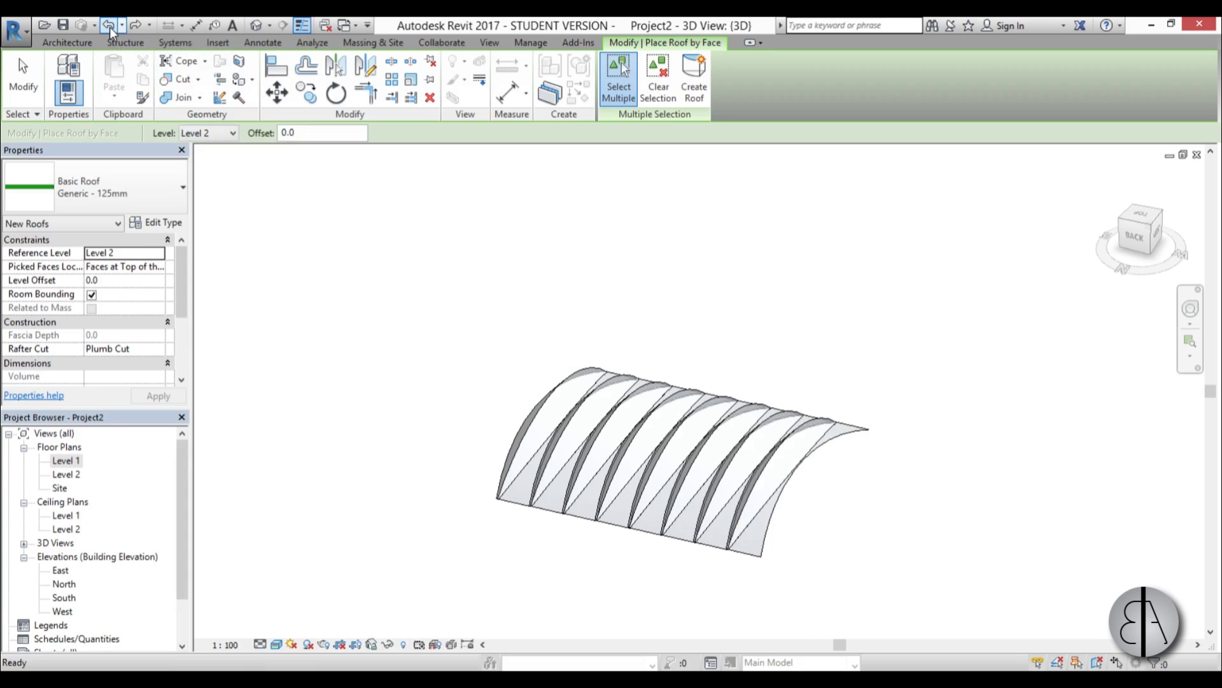
{"action": "middle_click_drag", "start_coordinate": [755, 489], "coordinate": [786, 553], "text": "shift"}
{"action": "middle_click_drag", "start_coordinate": [828, 500], "coordinate": [613, 555], "text": "shift"}
{"action": "scroll", "coordinate": [898, 461], "scroll_direction": "up", "scroll_amount": 2}
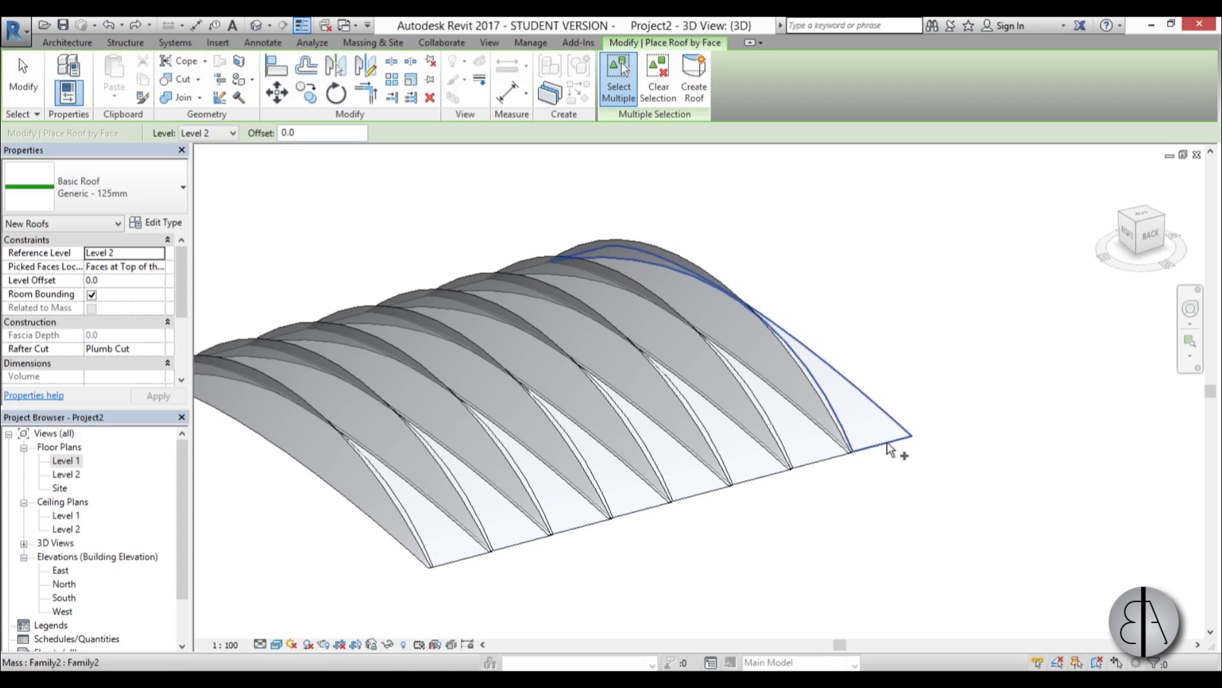
{"action": "middle_click_drag", "start_coordinate": [899, 467], "coordinate": [715, 519], "text": "shift"}
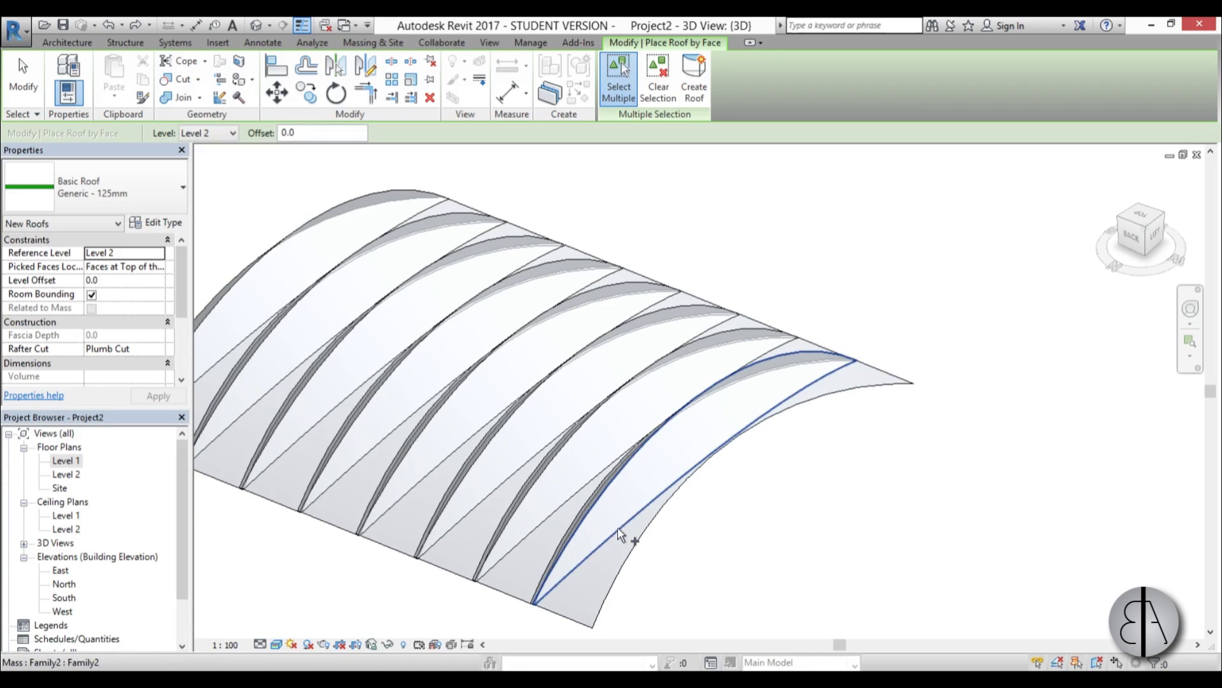
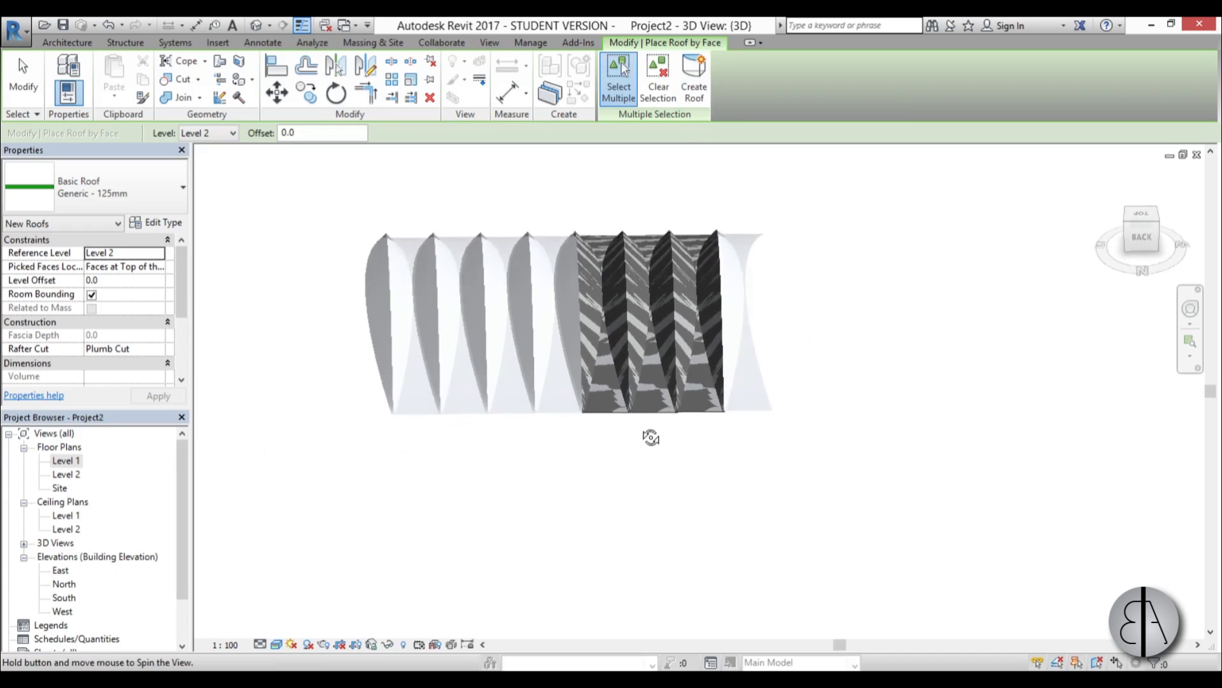
- Box-select the first groups of vault mass faces and convert them into roof-by-face panels
{"action": "left_click_drag", "start_coordinate": [555, 455], "coordinate": [422, 384]}
{"action": "left_click", "coordinate": [425, 390]}
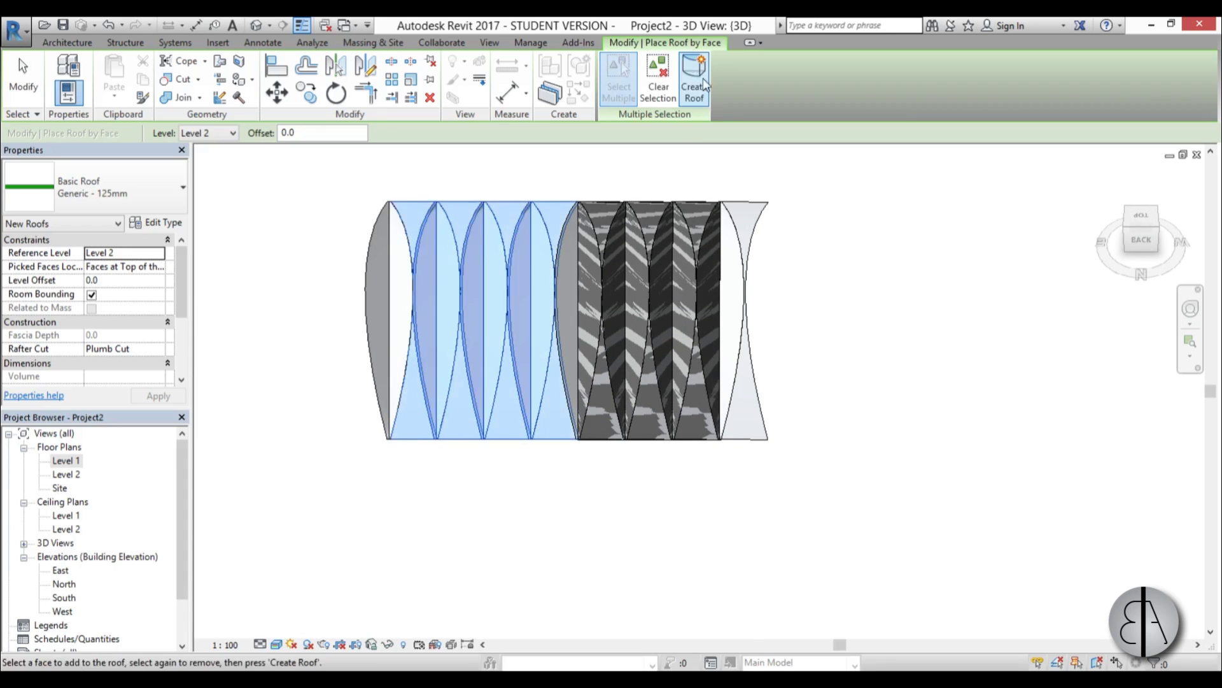
{"action": "left_click_drag", "start_coordinate": [484, 188], "coordinate": [423, 287]}
{"action": "left_click", "coordinate": [696, 83]}
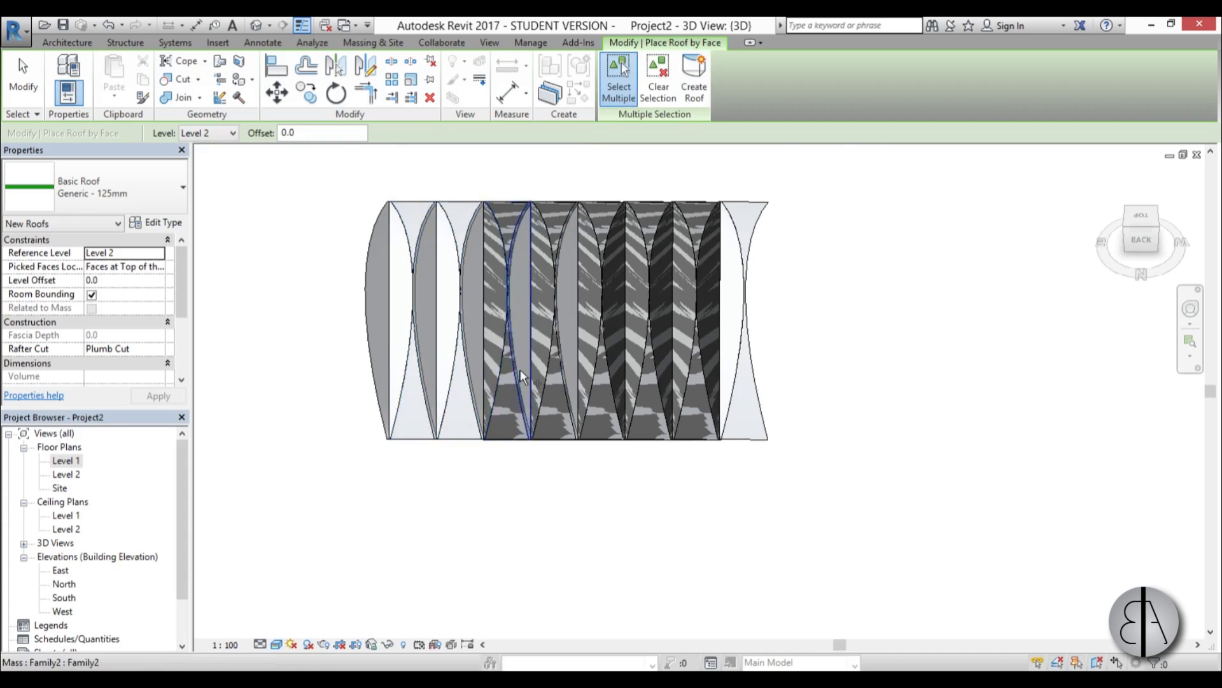
{"action": "scroll", "coordinate": [520, 376], "scroll_direction": "up", "scroll_amount": 2}
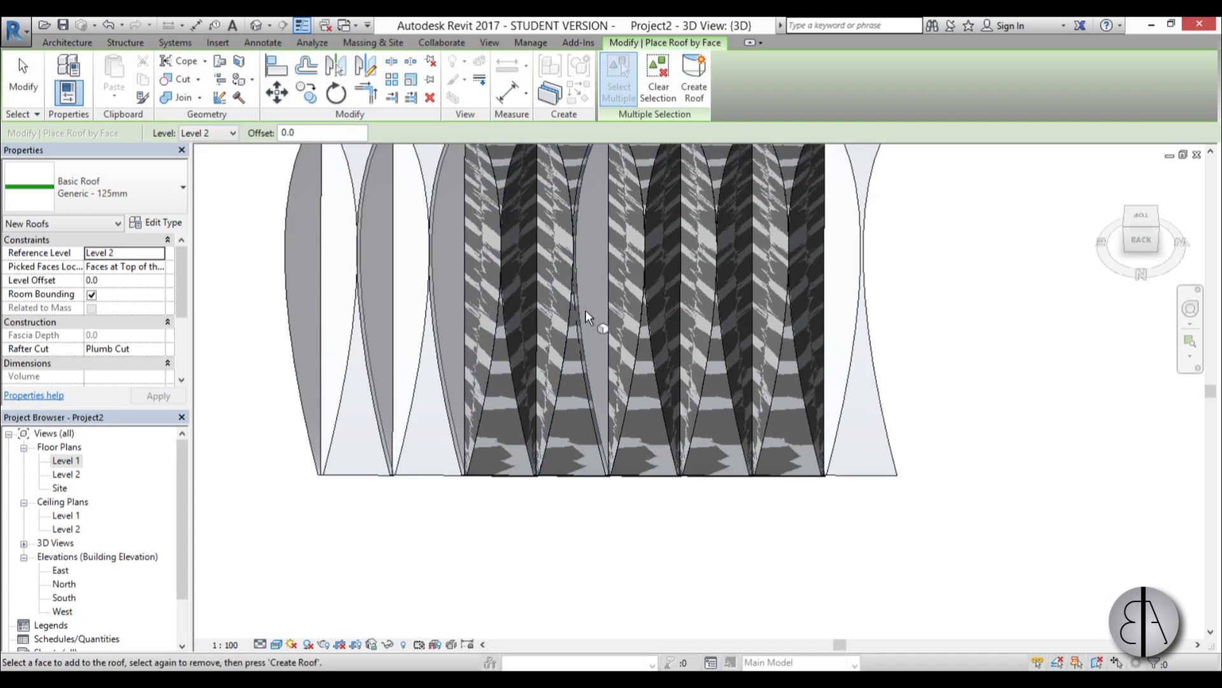
{"action": "left_click", "coordinate": [601, 315]}
{"action": "middle_click_drag", "start_coordinate": [458, 508], "coordinate": [587, 553]}
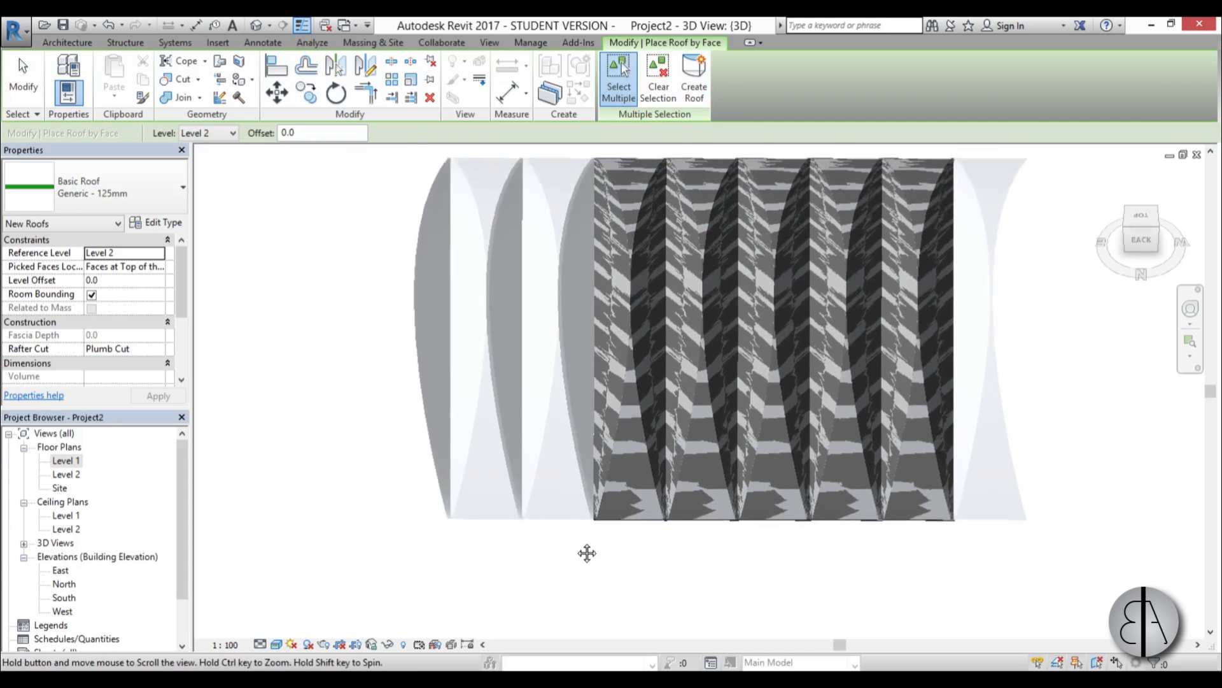
{"action": "left_click_drag", "start_coordinate": [565, 559], "coordinate": [510, 407]}
{"action": "left_click", "coordinate": [694, 86]}
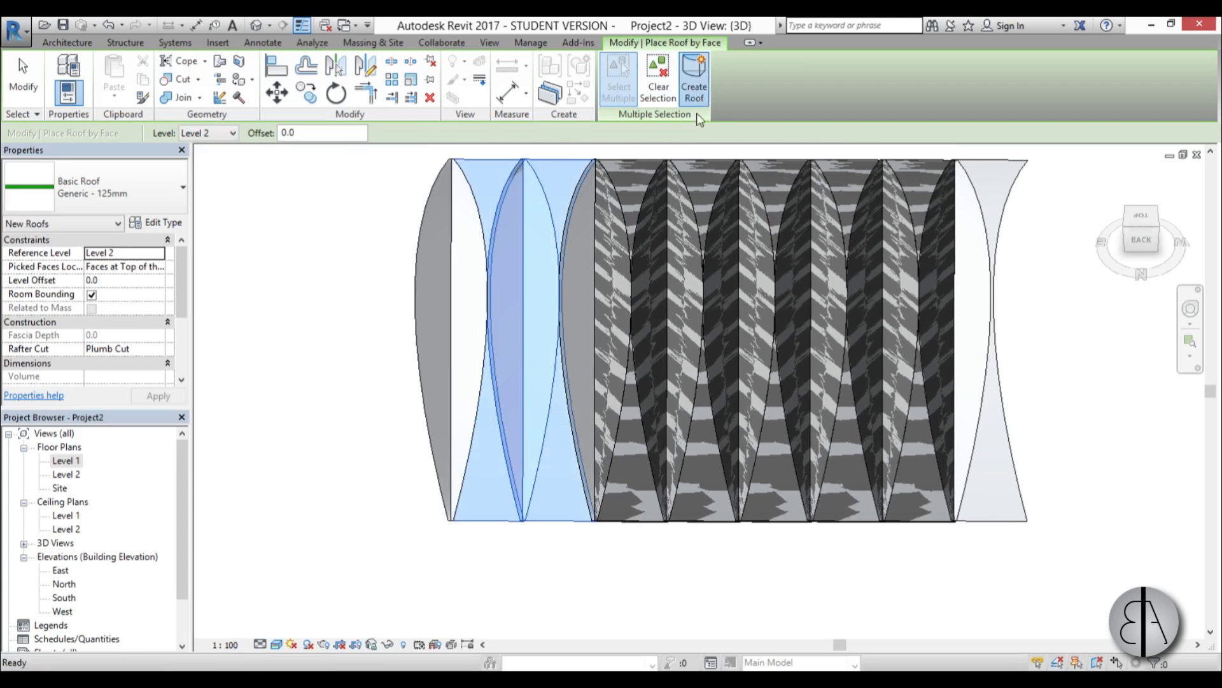
{"action": "left_click", "coordinate": [695, 95]}
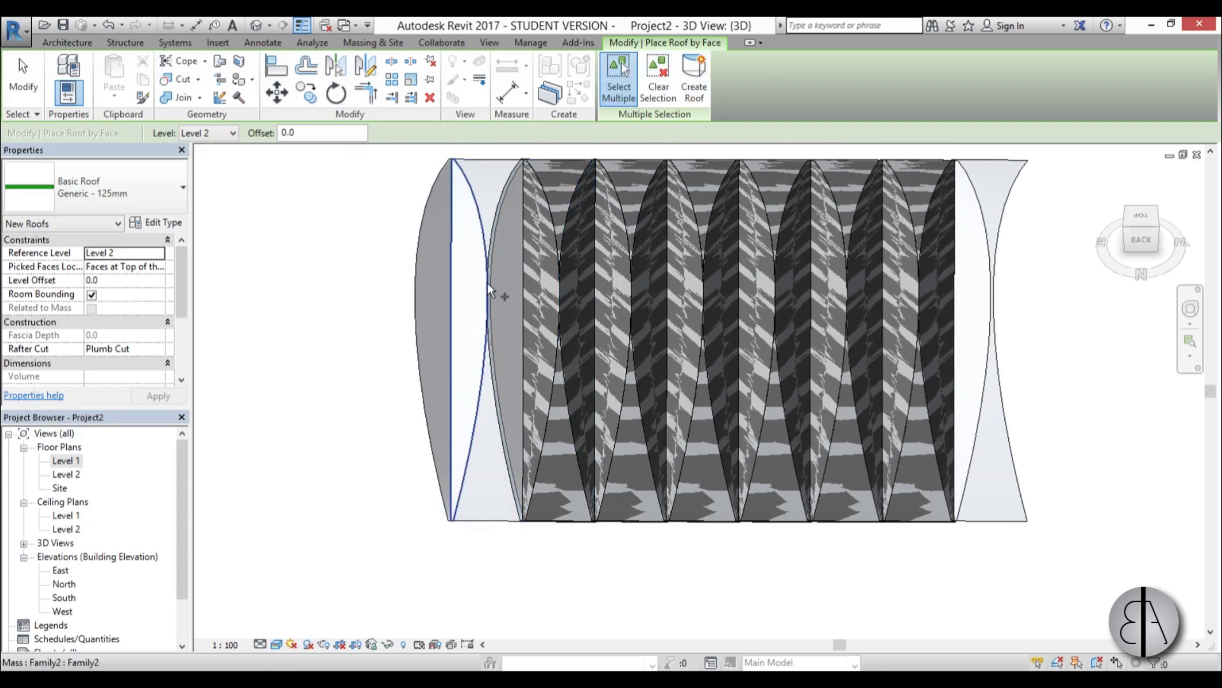
- Roof the remaining uncovered face strips one by one, then orbit to an angled view of the vault
{"action": "left_click", "coordinate": [499, 219]}
{"action": "left_click", "coordinate": [694, 89]}
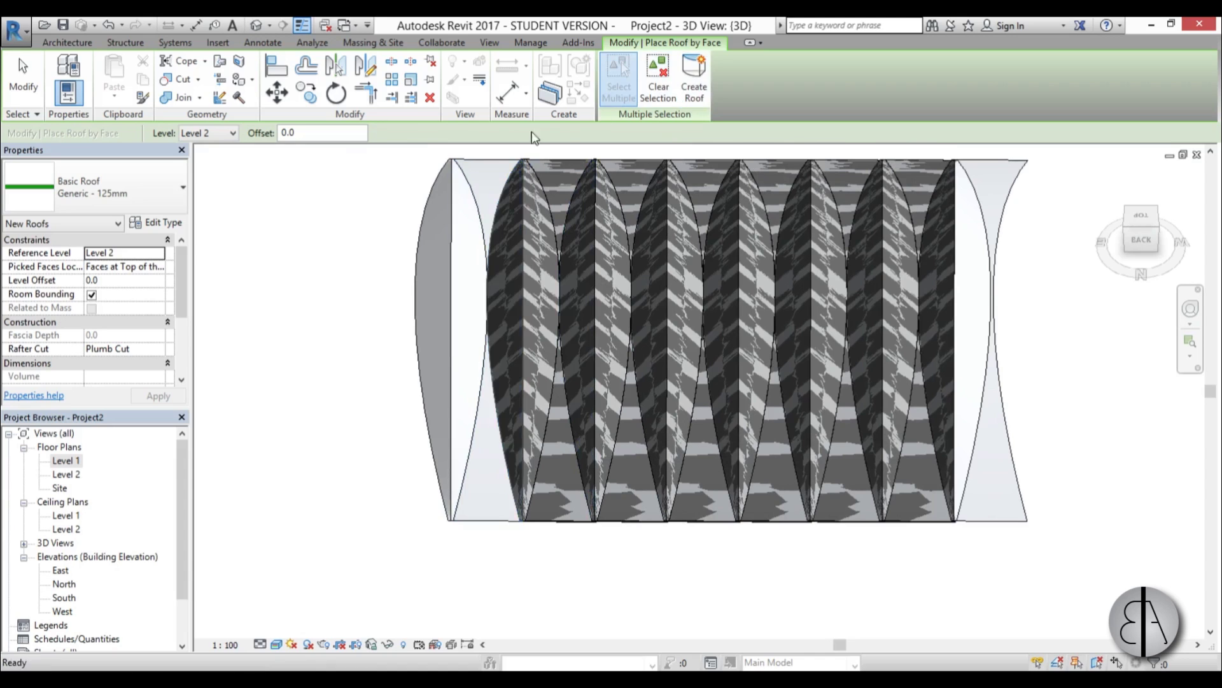
{"action": "left_click", "coordinate": [485, 267]}
{"action": "left_click", "coordinate": [694, 89]}
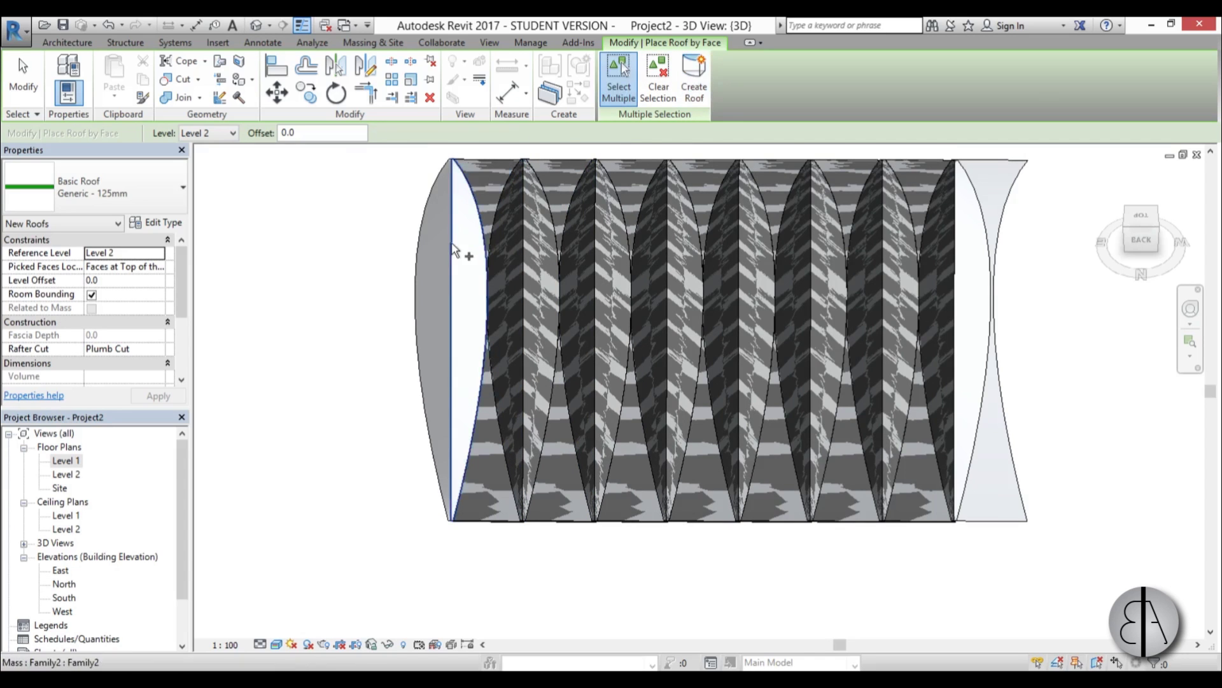
{"action": "left_click", "coordinate": [469, 238]}
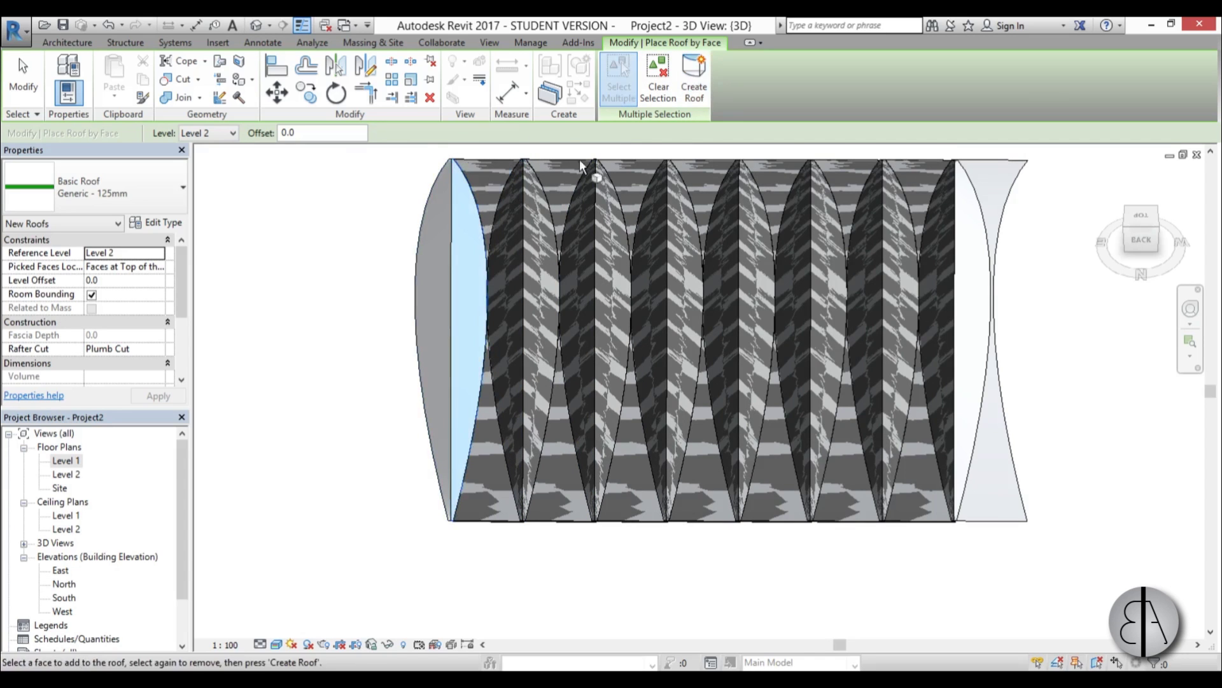
{"action": "left_click", "coordinate": [699, 95]}
{"action": "scroll", "coordinate": [430, 589], "scroll_direction": "down", "scroll_amount": 2}
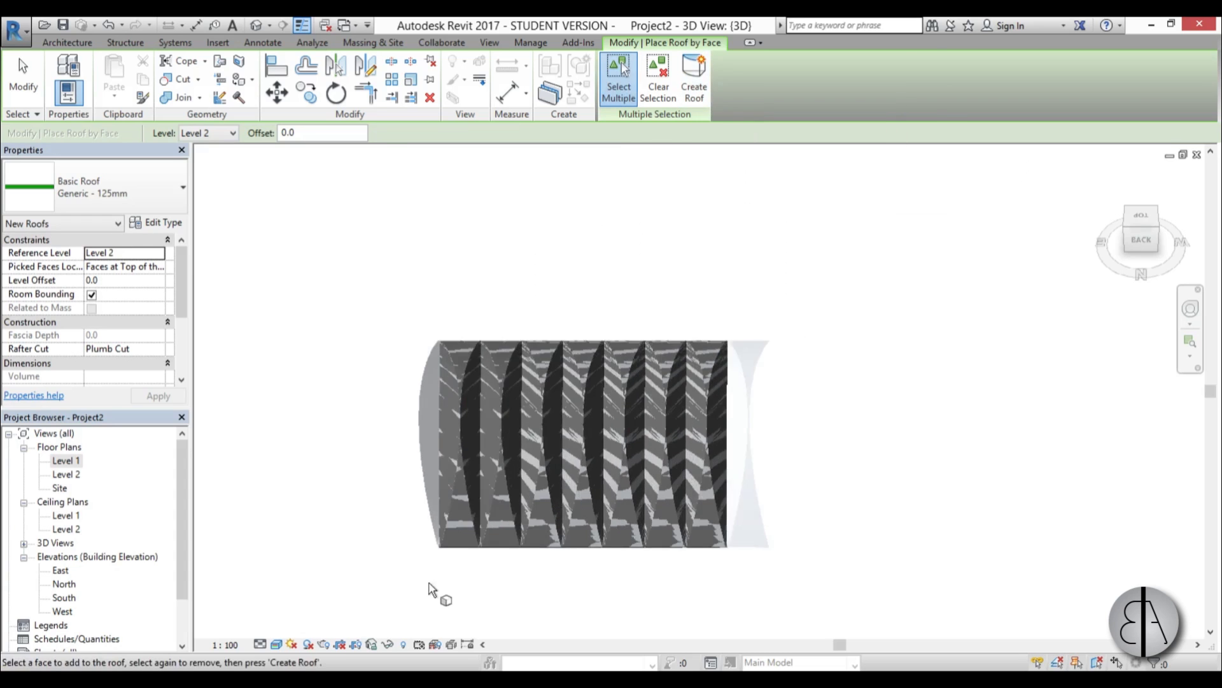
{"action": "middle_click_drag", "start_coordinate": [431, 589], "coordinate": [469, 361], "text": "shift"}
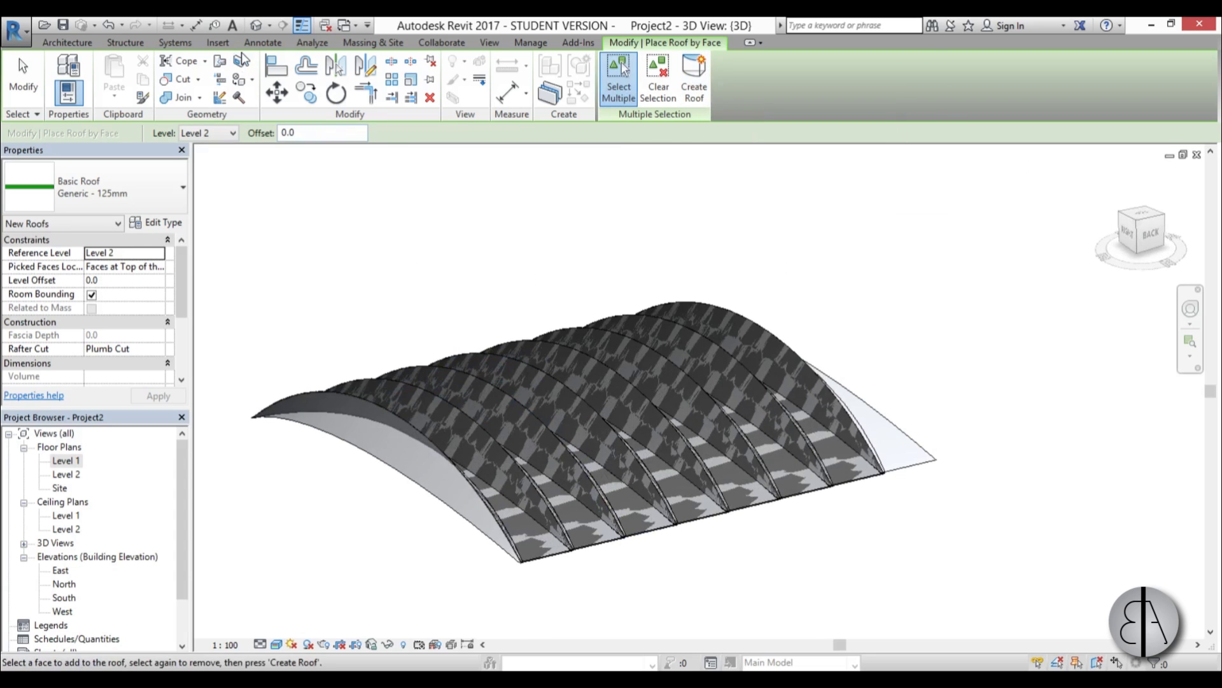
{"action": "left_click", "coordinate": [373, 42]}
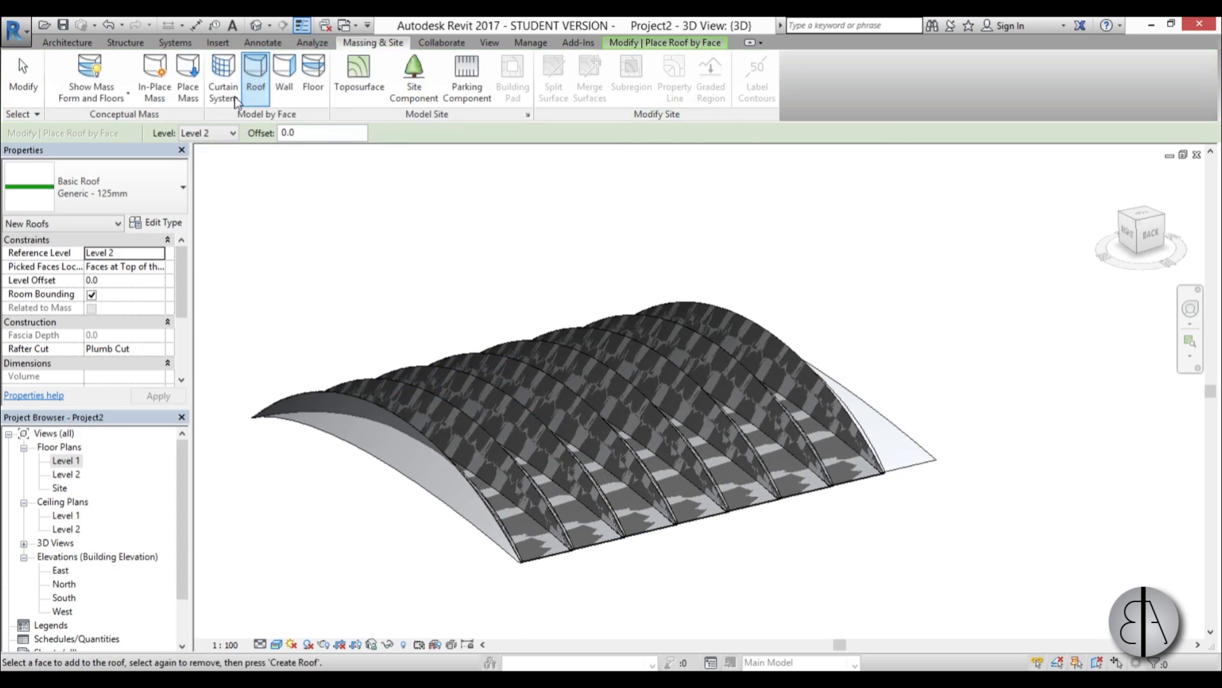
- Hide the mass forms without saving, leave the roof tool, and orbit around the roof
{"action": "left_click", "coordinate": [93, 80]}
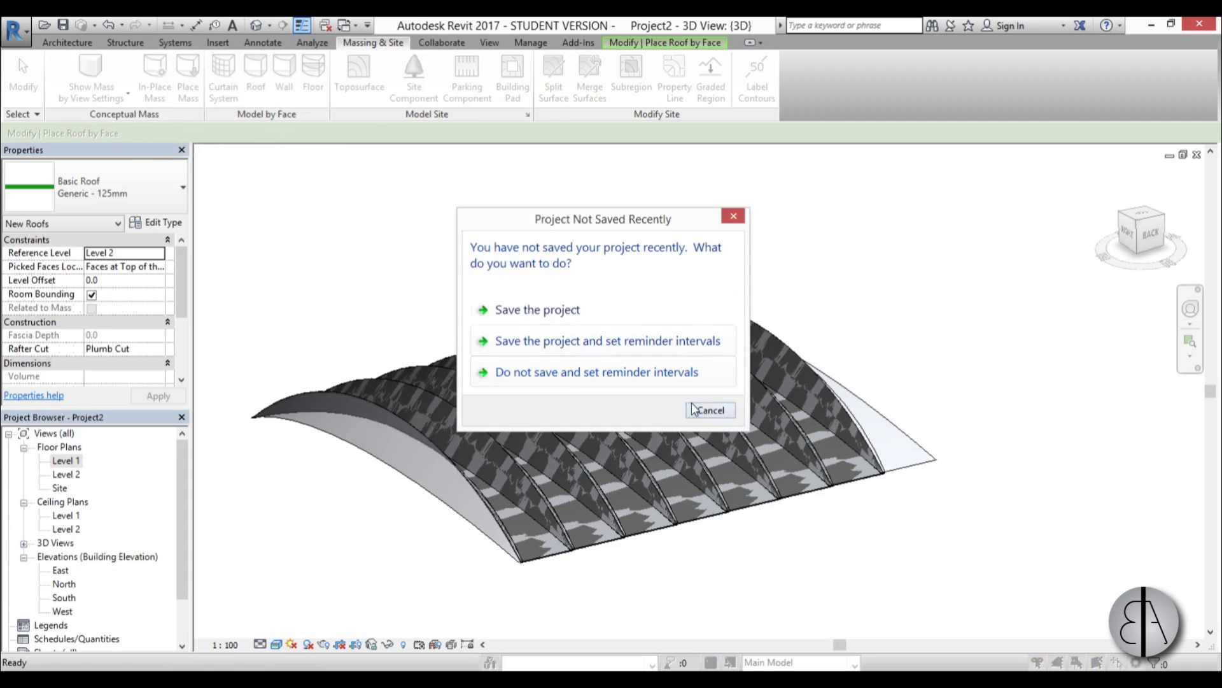
{"action": "left_click", "coordinate": [707, 410]}
{"action": "key", "text": "Escape"}
{"action": "middle_click_drag", "start_coordinate": [320, 289], "coordinate": [996, 349], "text": "shift"}
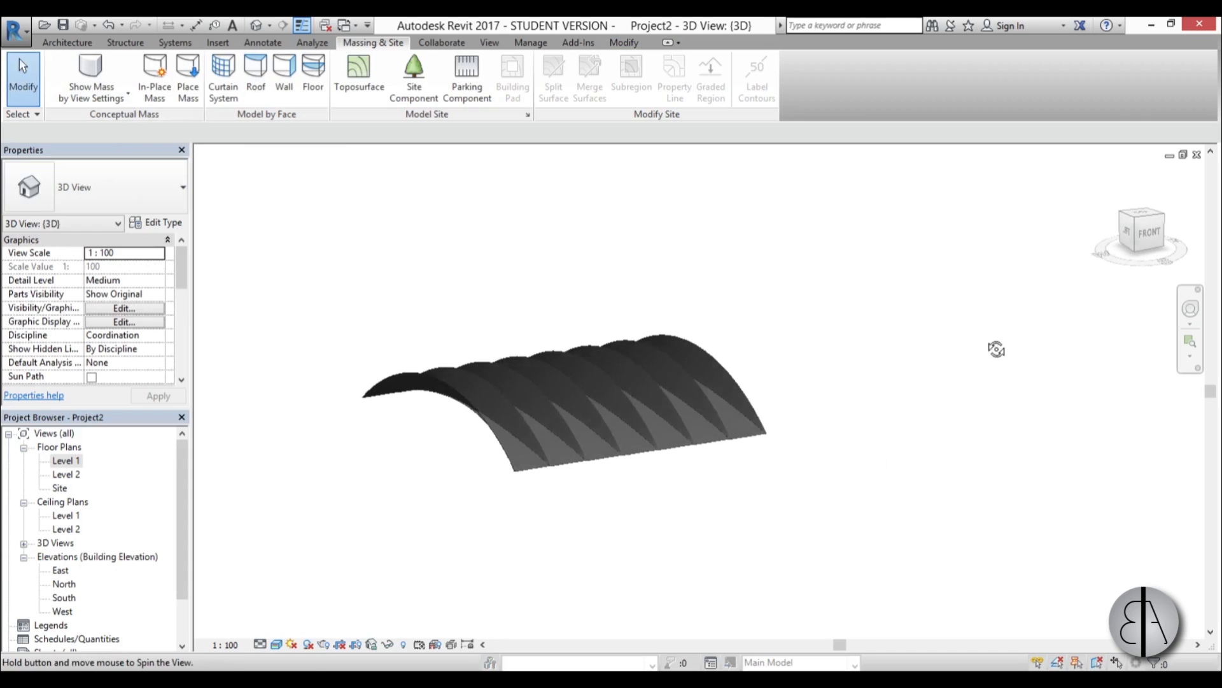
- Switch the 3D view to Hidden Line and enable cast and ambient shadows
{"action": "left_click", "coordinate": [278, 645]}
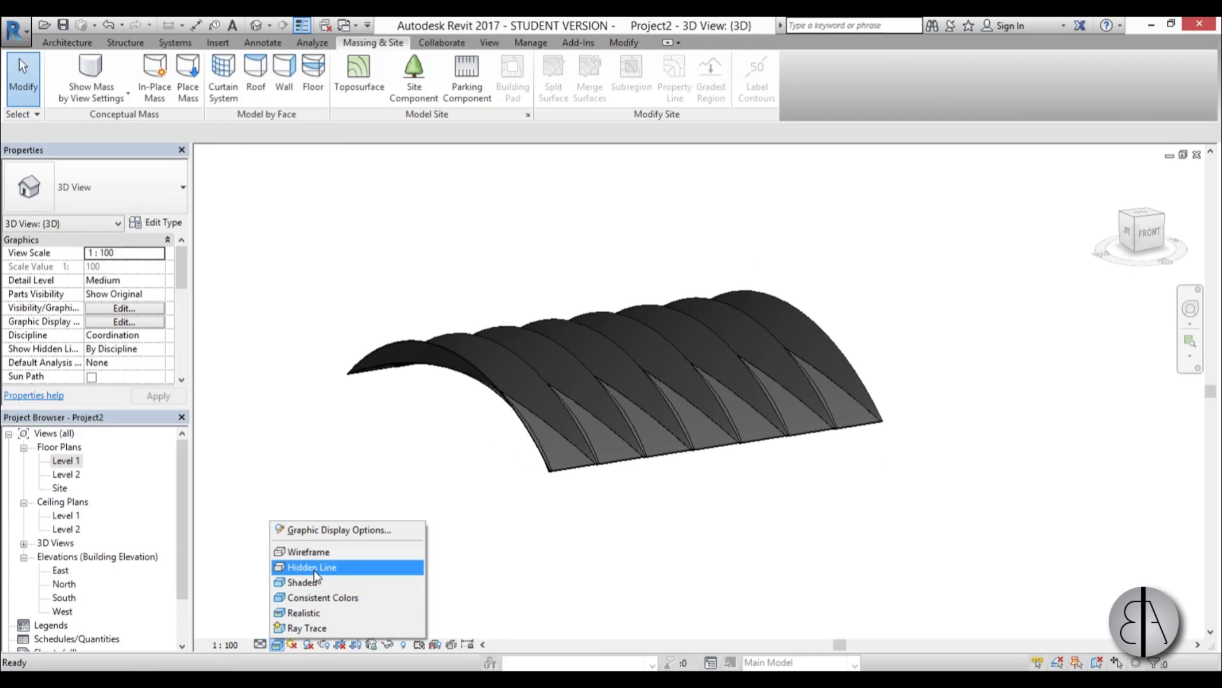
{"action": "left_click", "coordinate": [315, 569]}
{"action": "left_click", "coordinate": [275, 645]}
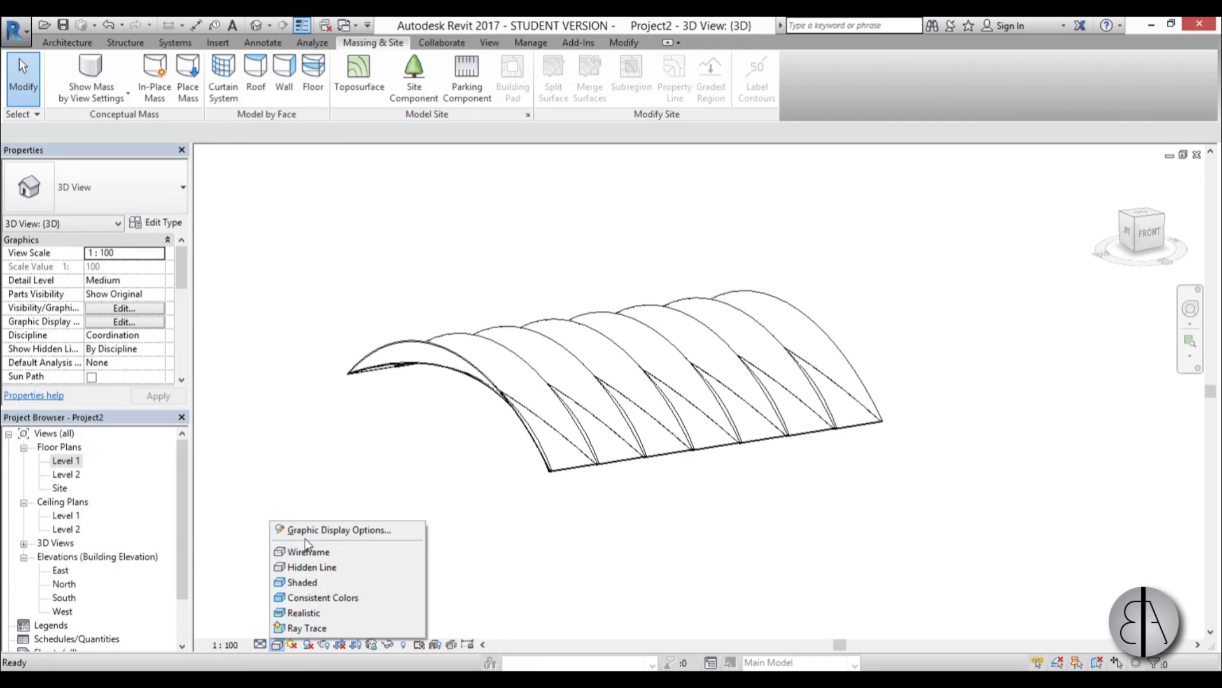
{"action": "left_click", "coordinate": [337, 528]}
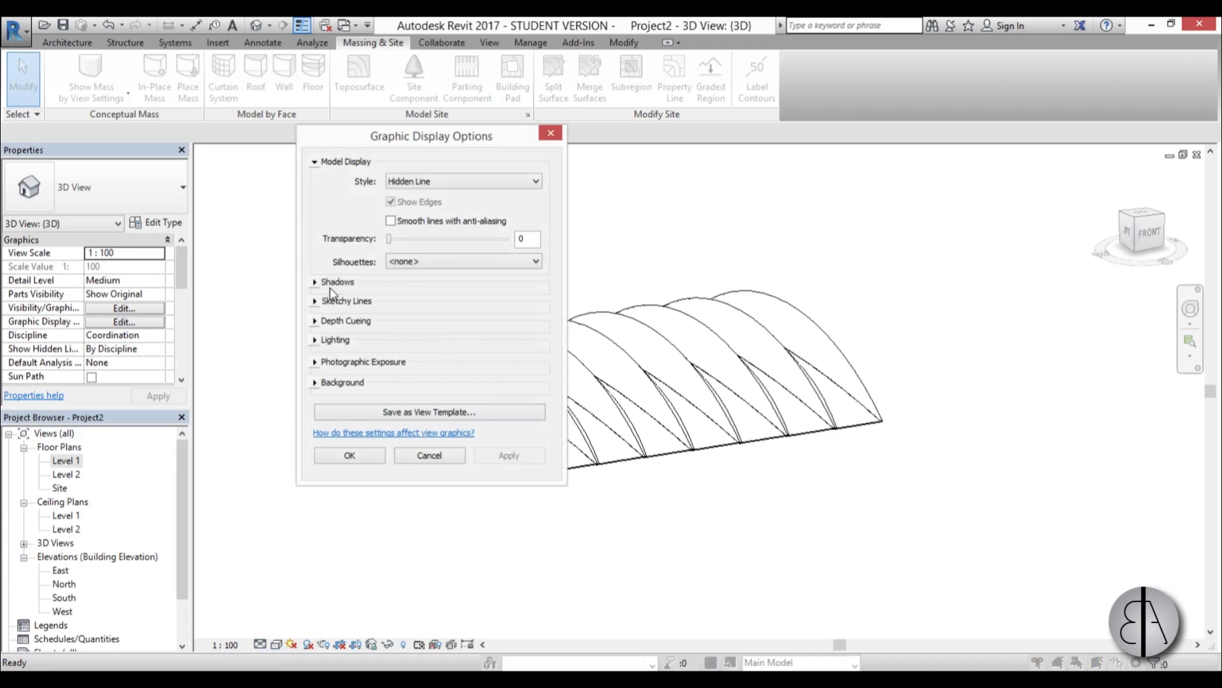
{"action": "left_click", "coordinate": [330, 286]}
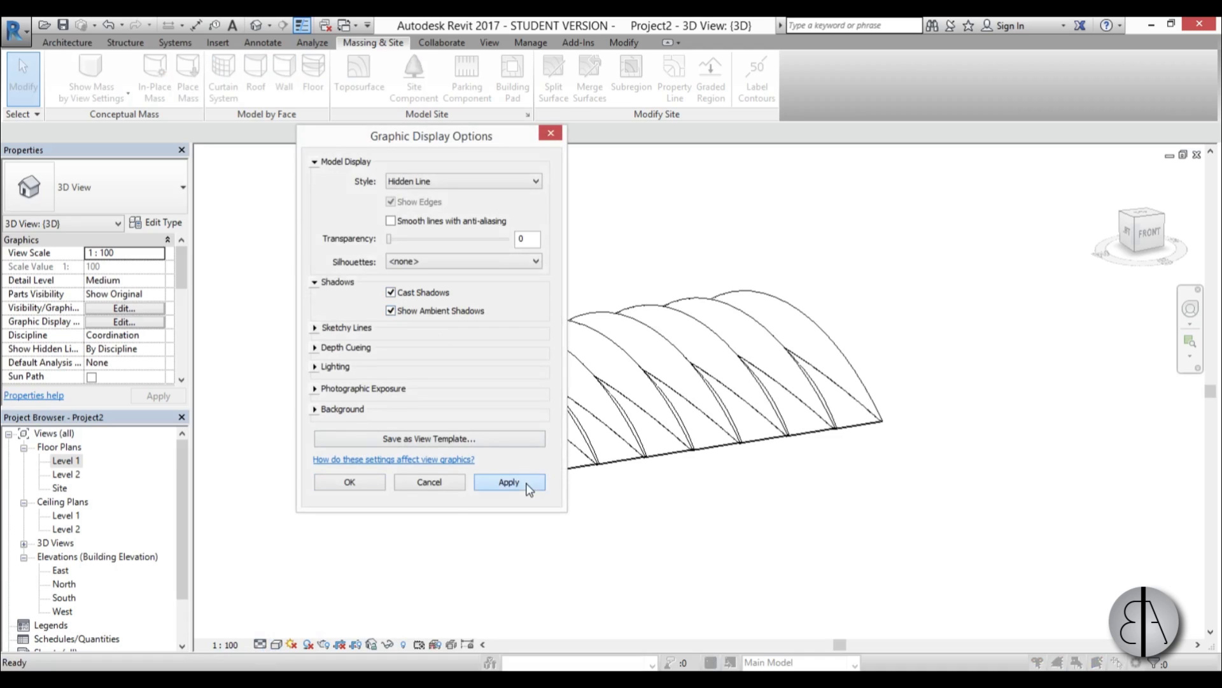
{"action": "left_click", "coordinate": [350, 482]}
{"action": "middle_click_drag", "start_coordinate": [548, 505], "coordinate": [579, 458], "text": "shift"}
{"action": "scroll", "coordinate": [511, 363], "scroll_direction": "up", "scroll_amount": 3}
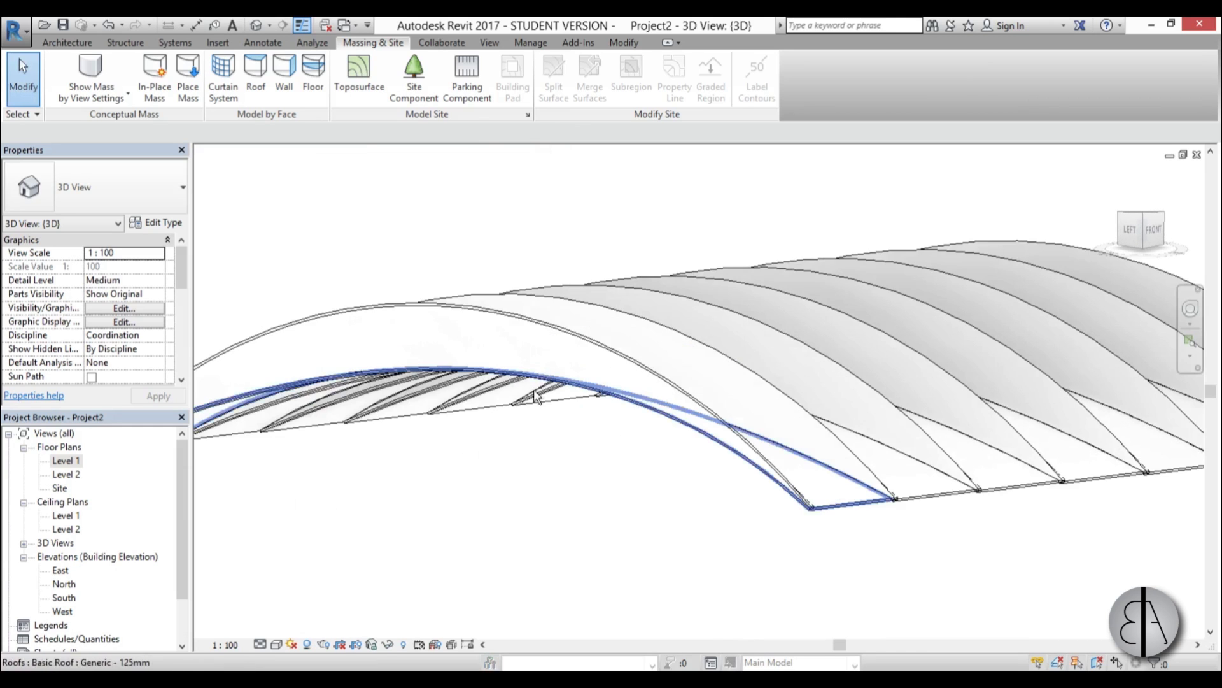
{"action": "middle_click_drag", "start_coordinate": [535, 396], "coordinate": [437, 442], "text": "shift"}
{"action": "scroll", "coordinate": [401, 423], "scroll_direction": "down", "scroll_amount": 3}
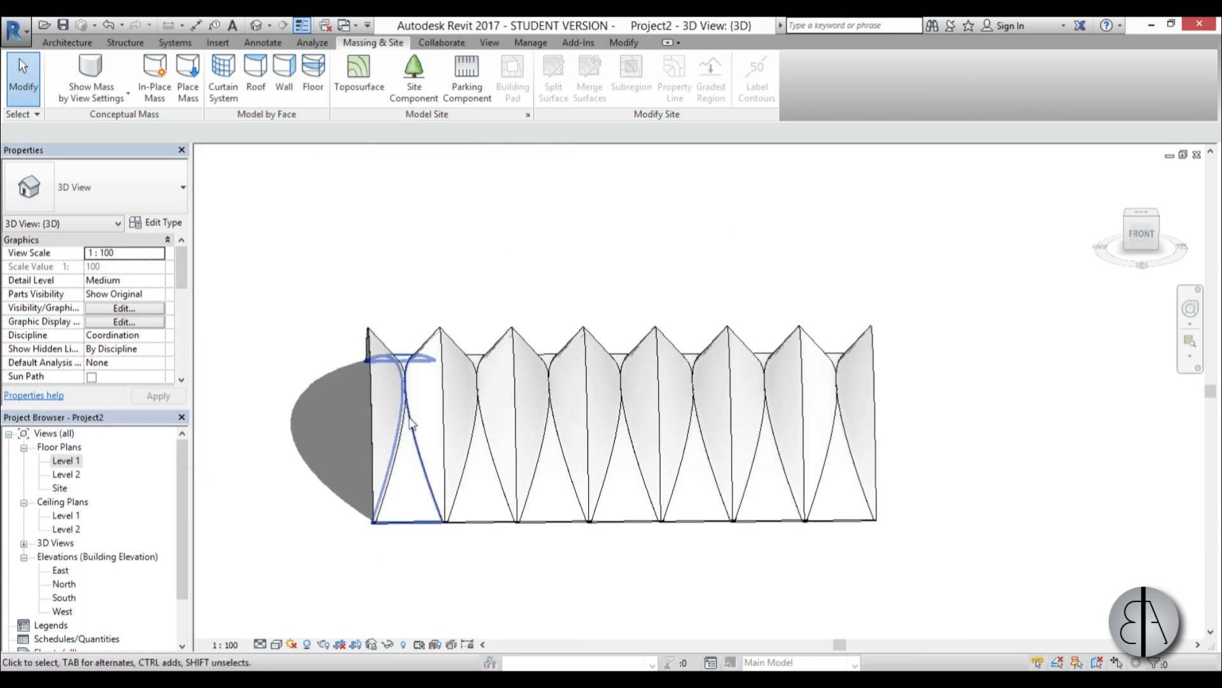
{"action": "middle_click_drag", "start_coordinate": [560, 477], "coordinate": [700, 482], "text": "shift"}
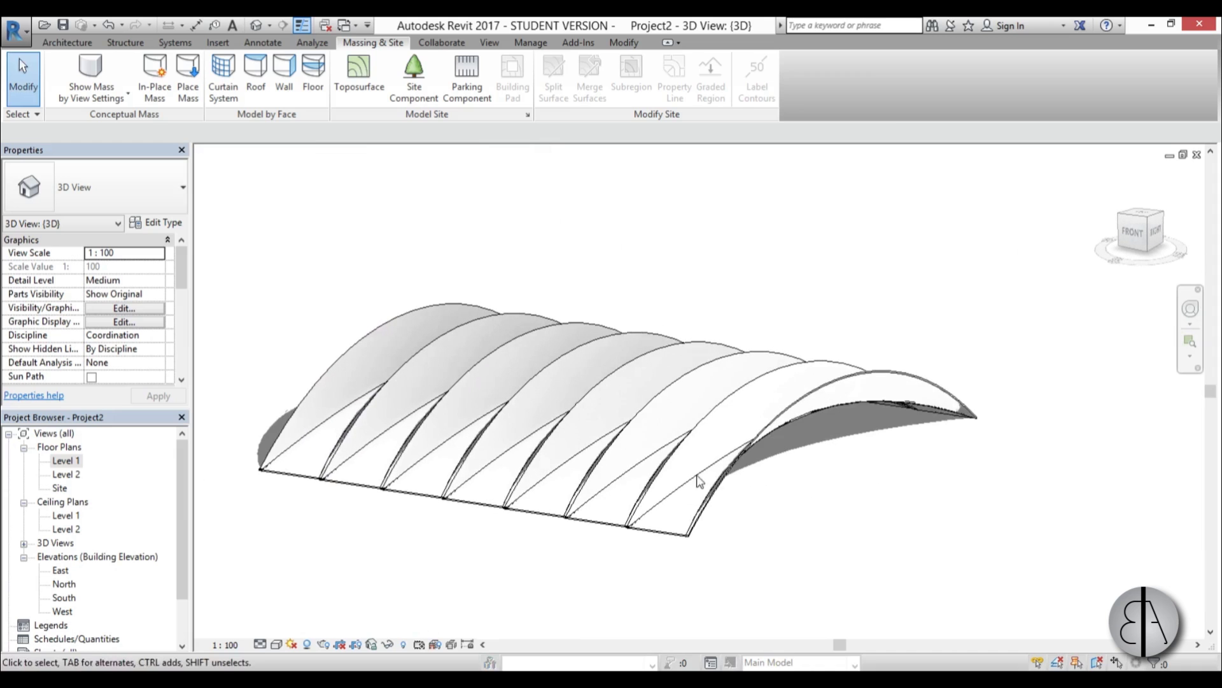
{"action": "middle_click_drag", "start_coordinate": [831, 457], "coordinate": [793, 528], "text": "shift"}
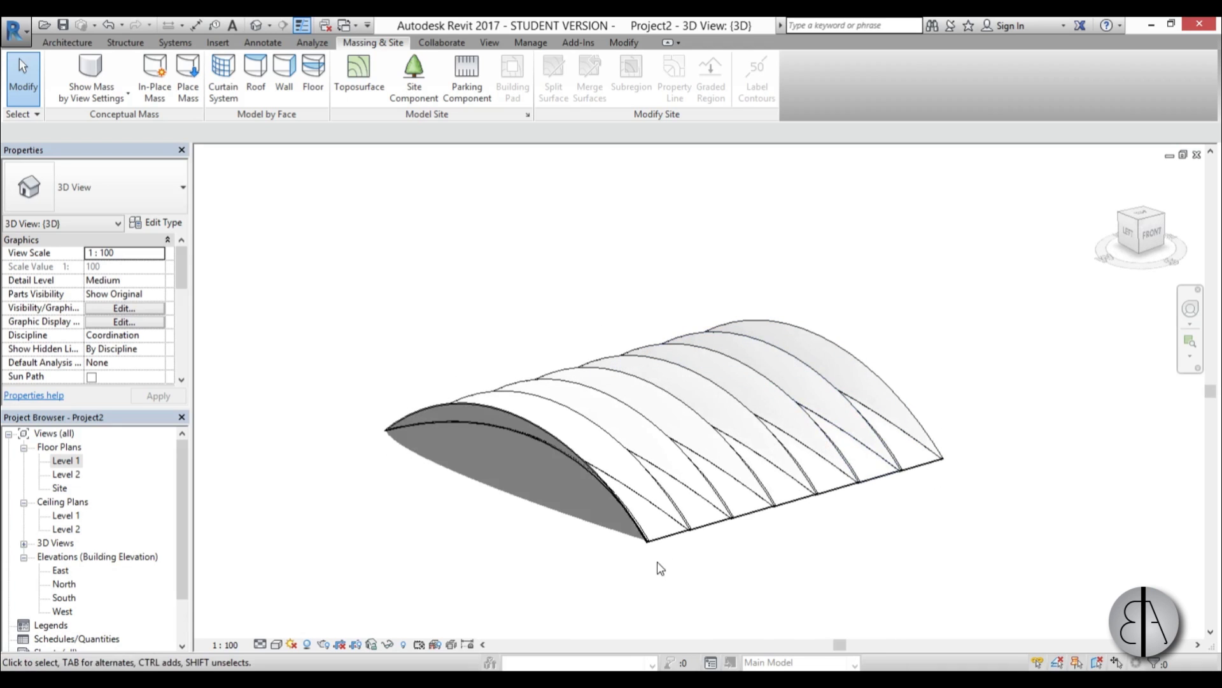
{"action": "middle_click_drag", "start_coordinate": [579, 573], "coordinate": [649, 594], "text": "shift"}
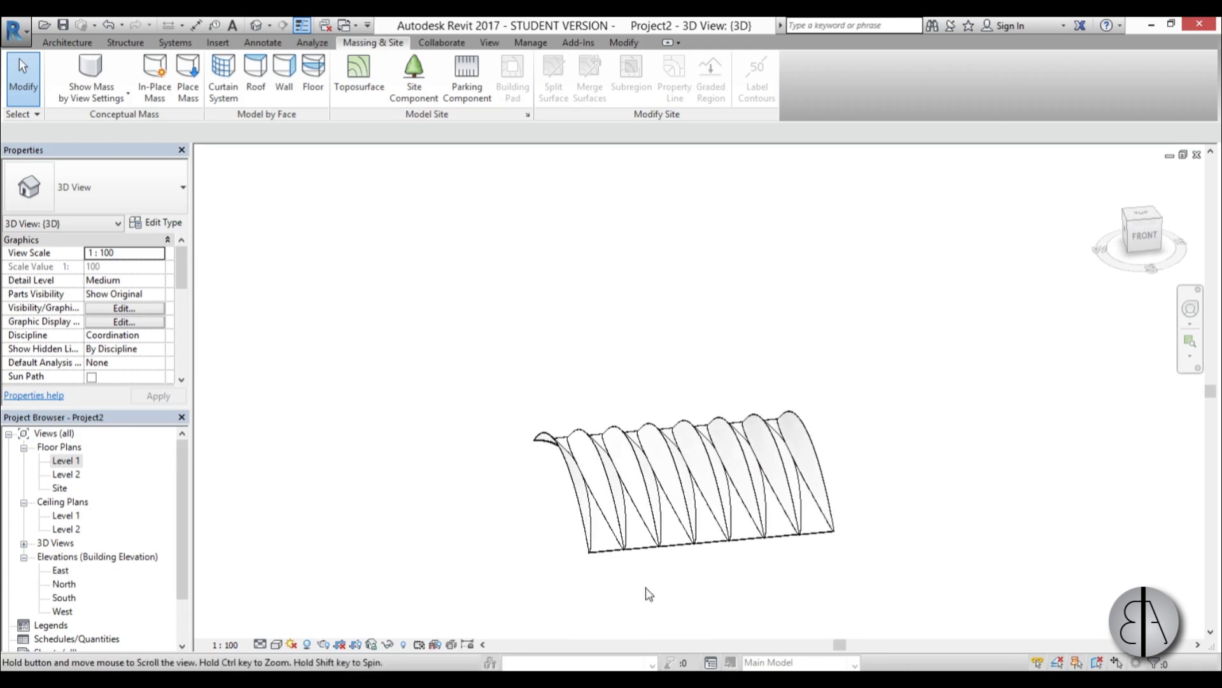
{"action": "middle_click_drag", "start_coordinate": [568, 595], "coordinate": [710, 503], "text": "shift"}
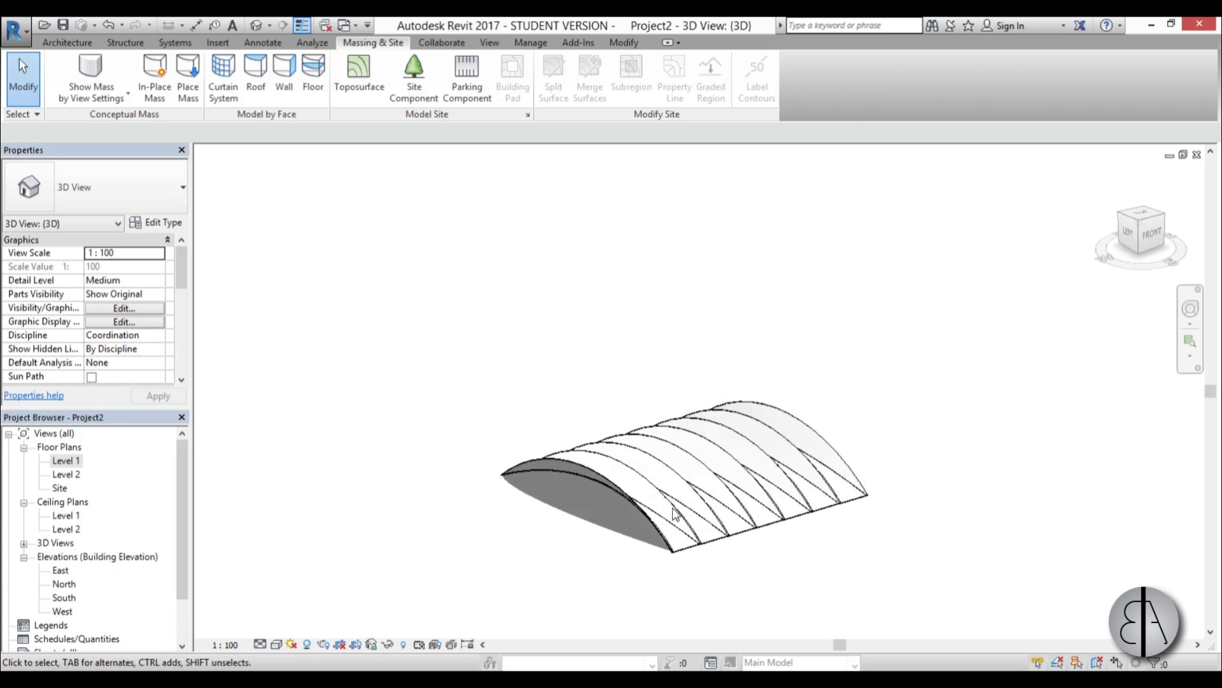
{"action": "scroll", "coordinate": [700, 557], "scroll_direction": "up", "scroll_amount": 4}
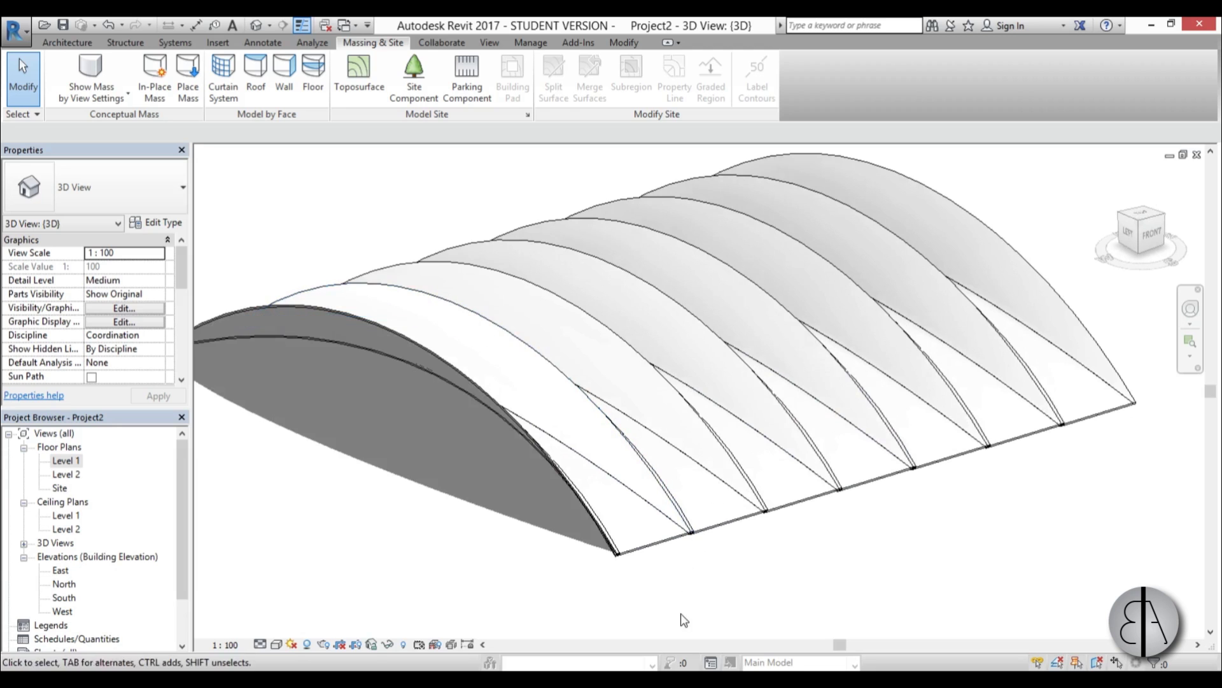
{"action": "scroll", "coordinate": [862, 536], "scroll_direction": "down", "scroll_amount": 3}
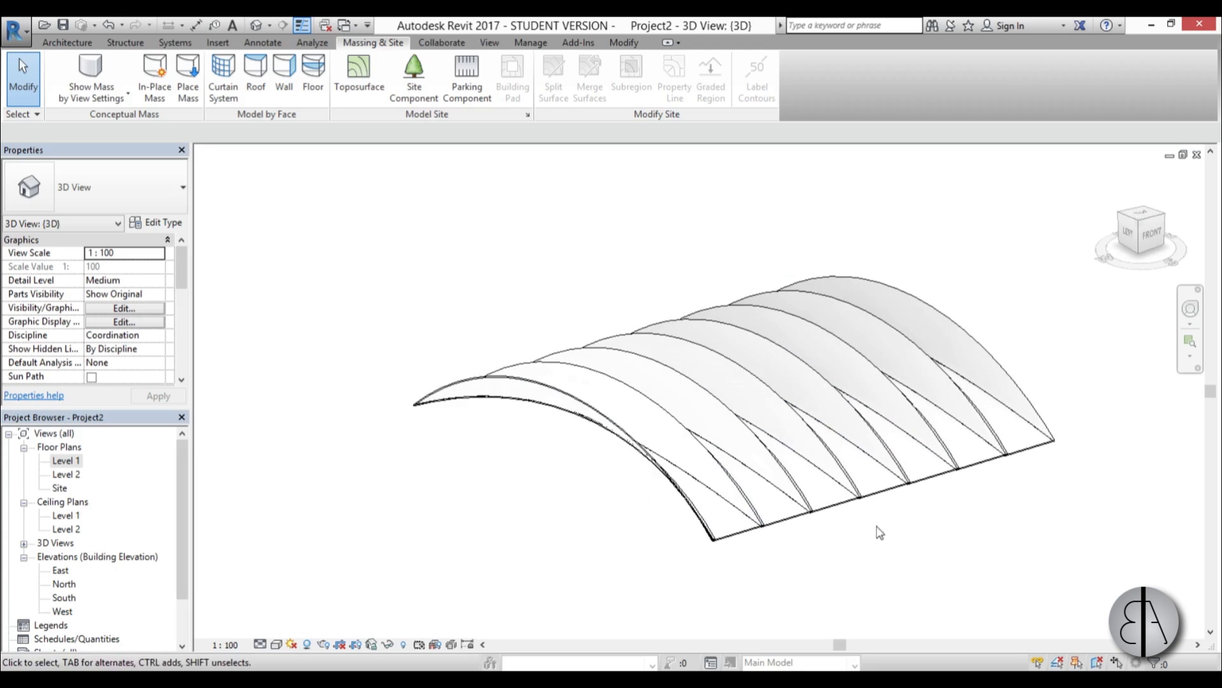
{"action": "middle_click_drag", "start_coordinate": [879, 532], "coordinate": [929, 546], "text": "shift"}
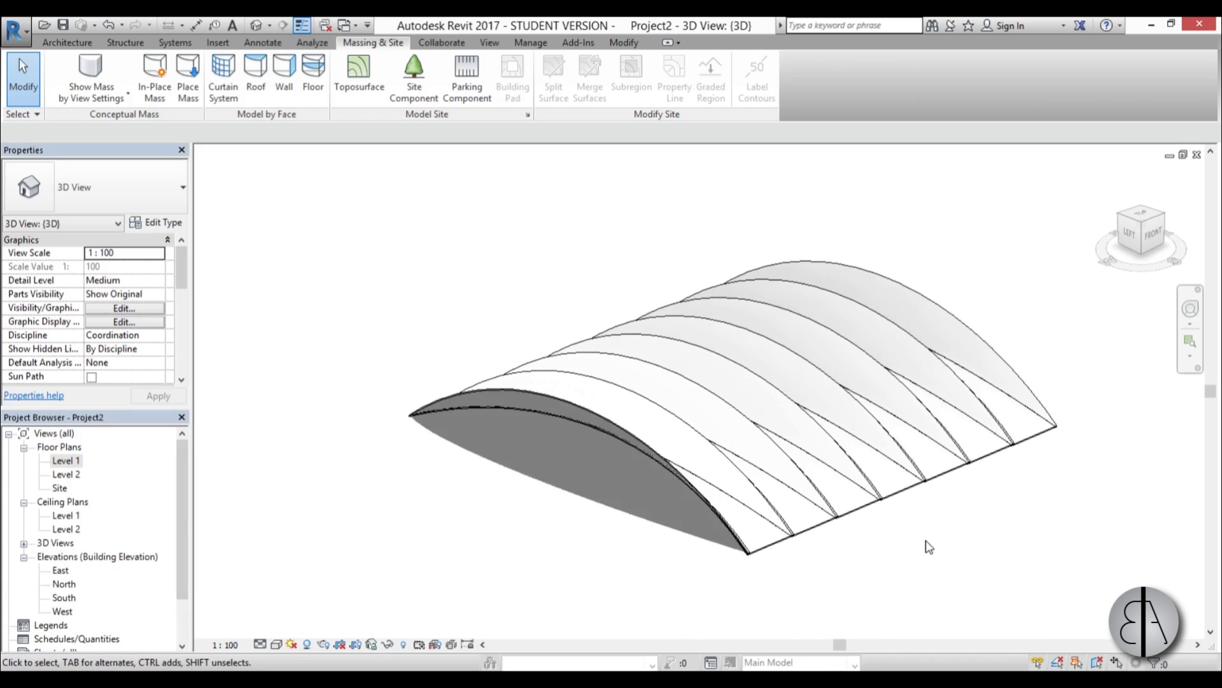